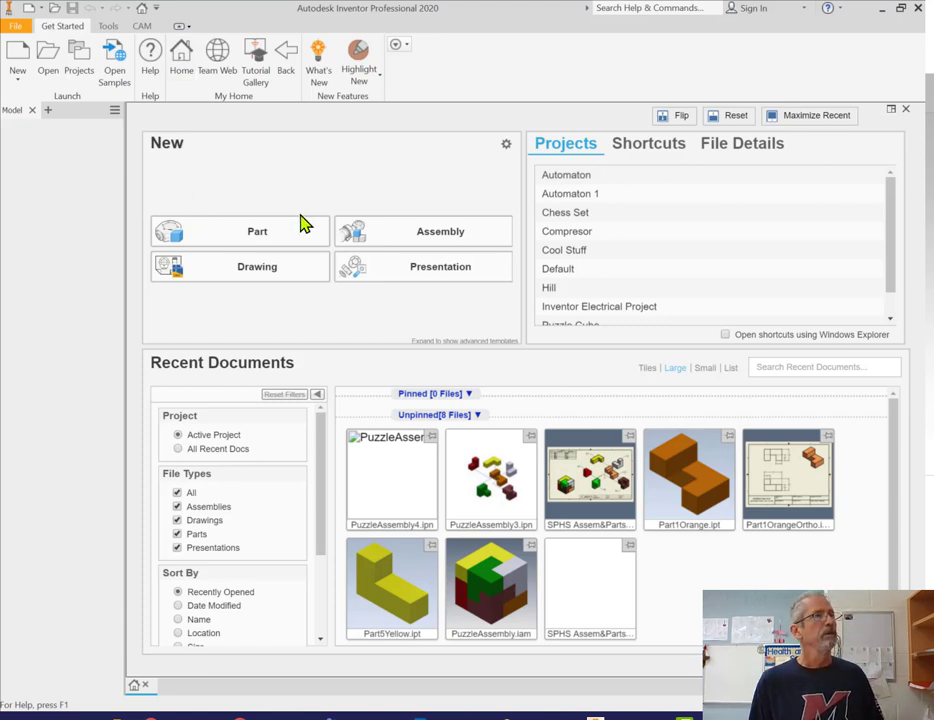
Step: Create a new part and start a 2D sketch on the XY plane
{"action": "left_click", "coordinate": [250, 236]}
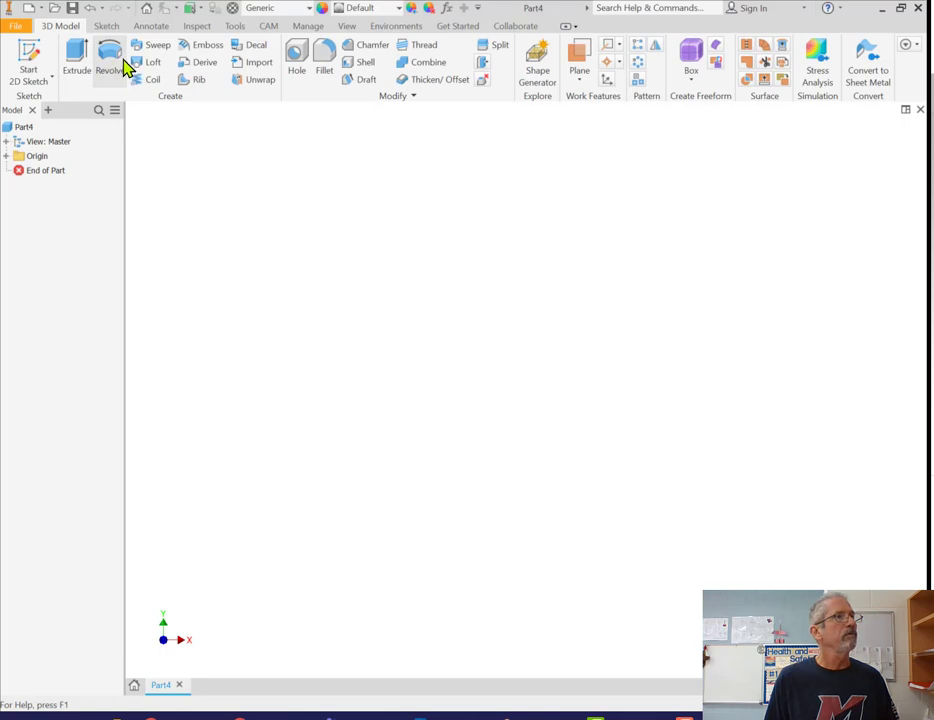
{"action": "left_click", "coordinate": [36, 55]}
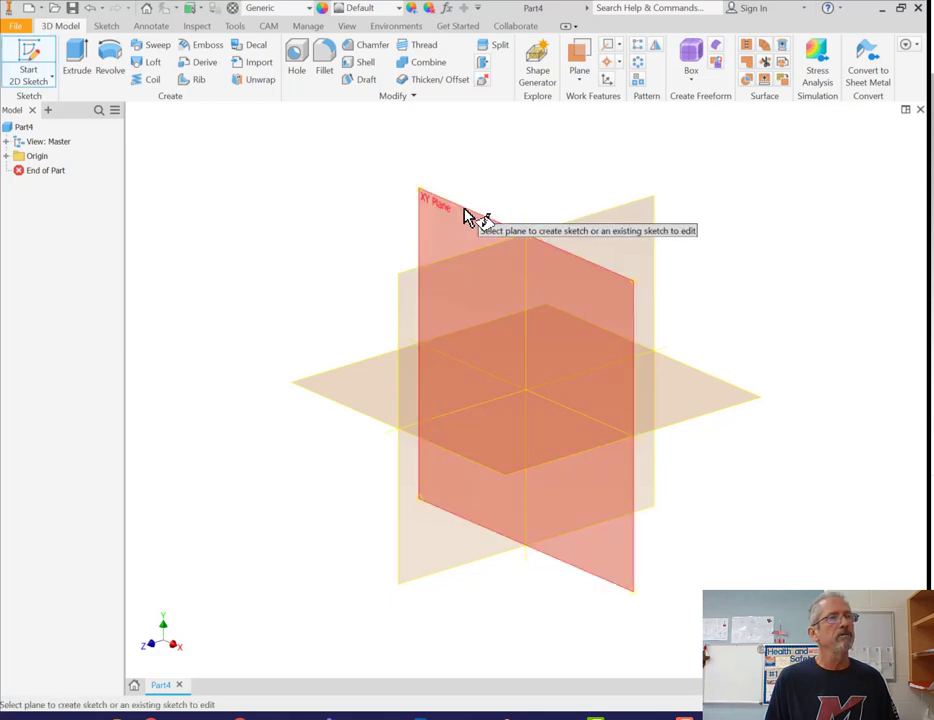
{"action": "left_click", "coordinate": [465, 218]}
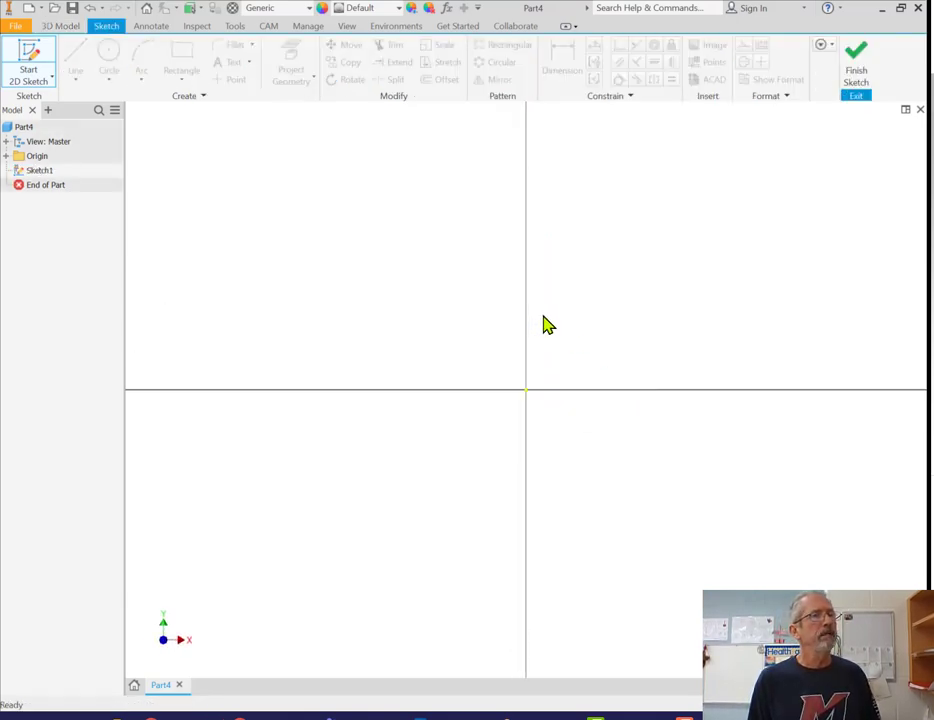
Step: Draw a vertical line about 1.78 in up from the origin and a horizontal line about 0.43 in rightward from its upper end
{"action": "mouse_move", "coordinate": [541, 316]}
{"action": "middle_mouse_down"}
{"action": "mouse_move", "coordinate": [440, 519]}
{"action": "mouse_move", "coordinate": [398, 538]}
{"action": "middle_mouse_up"}
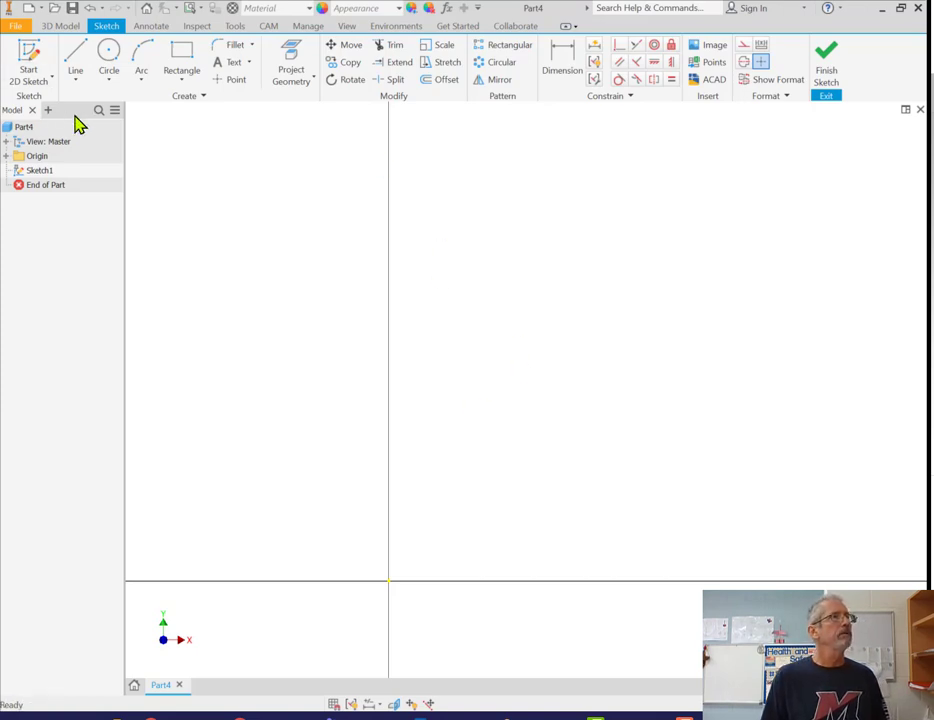
{"action": "left_click", "coordinate": [74, 52]}
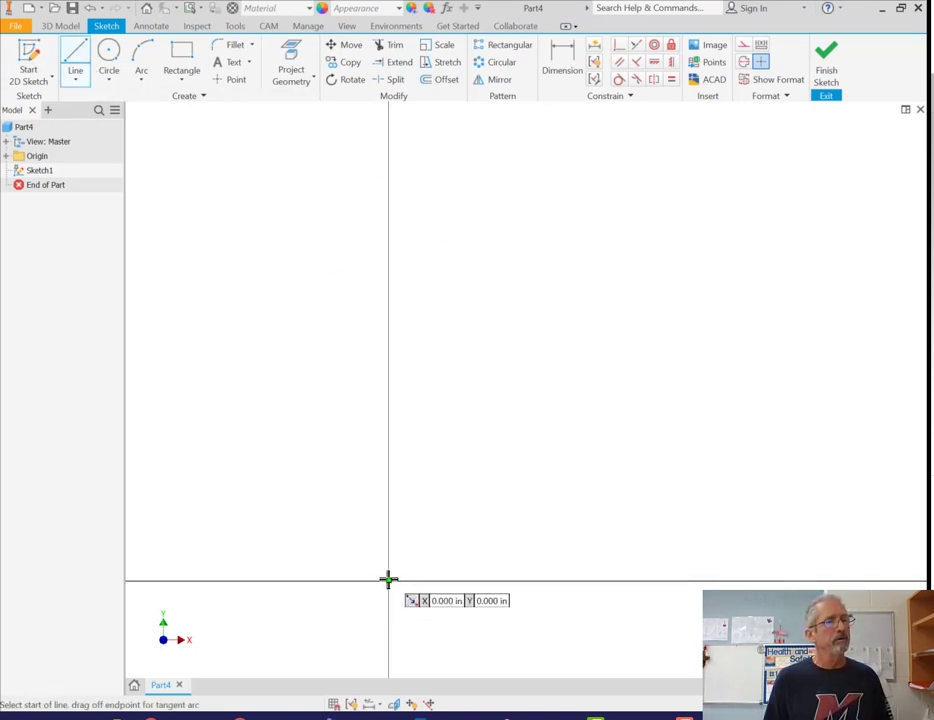
{"action": "left_click", "coordinate": [389, 579]}
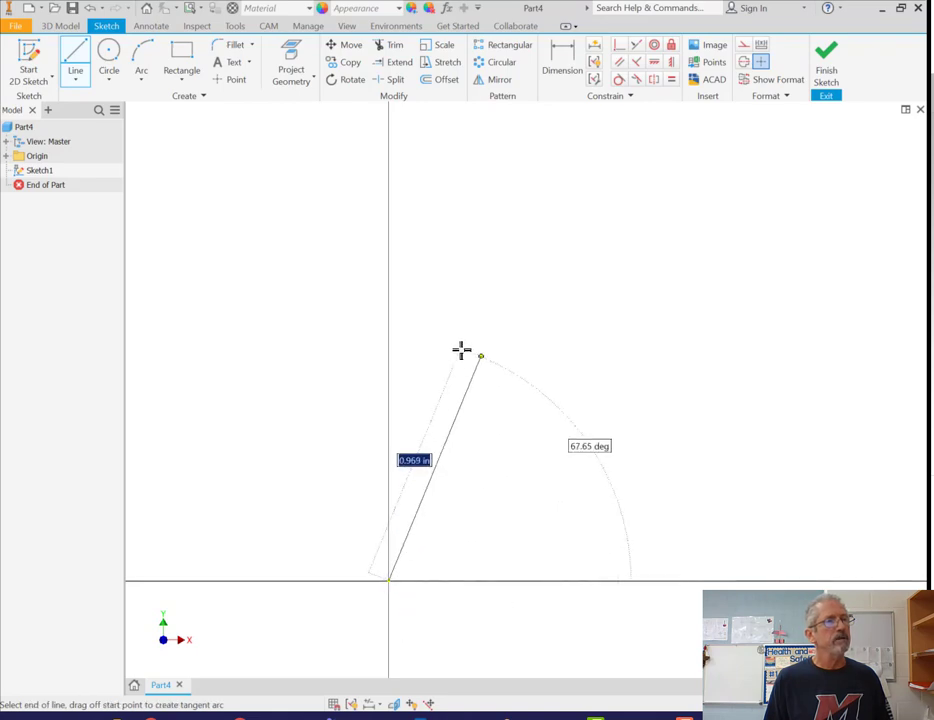
{"action": "left_click", "coordinate": [389, 135]}
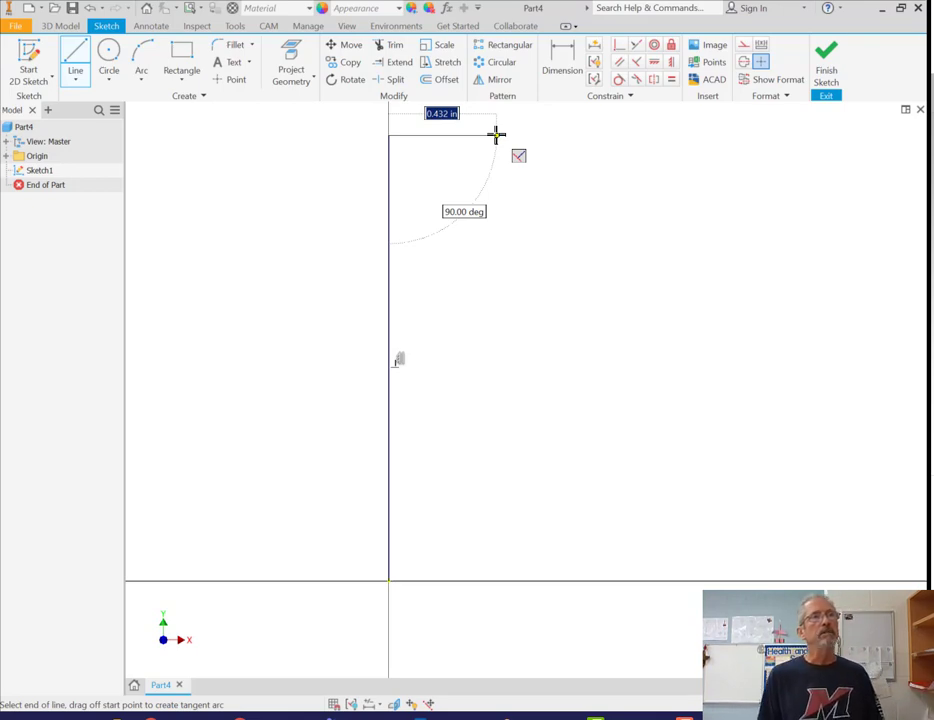
{"action": "left_click", "coordinate": [496, 135]}
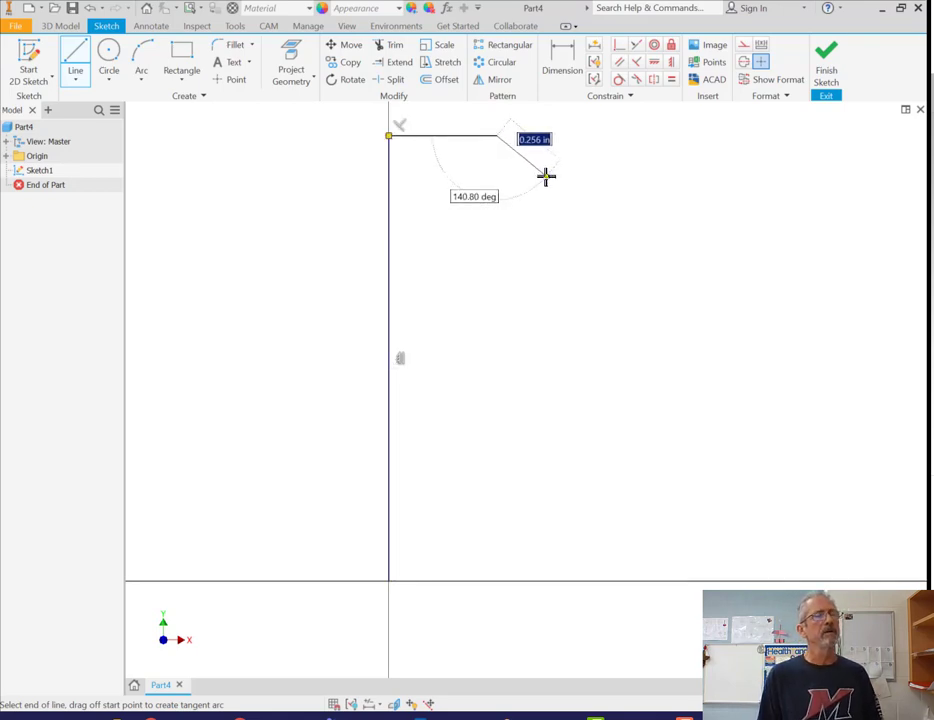
Step: Continue the profile outward and downward from the upper horizontal line with four connected slanted segments, each roughly 0.2 in long, and end the line chain
{"action": "left_click", "coordinate": [546, 177]}
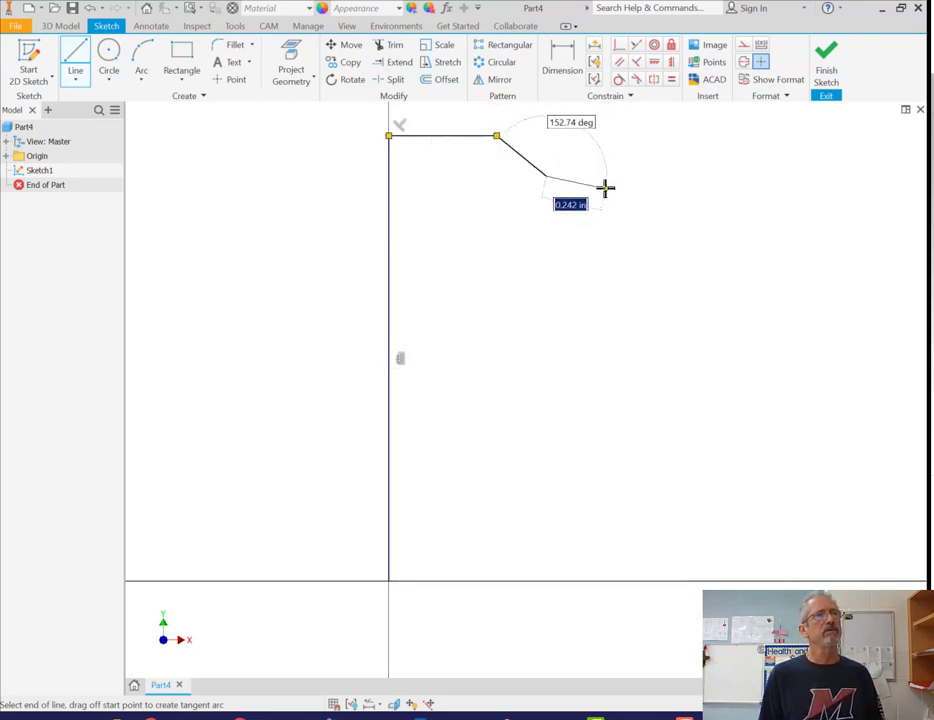
{"action": "left_click", "coordinate": [600, 191]}
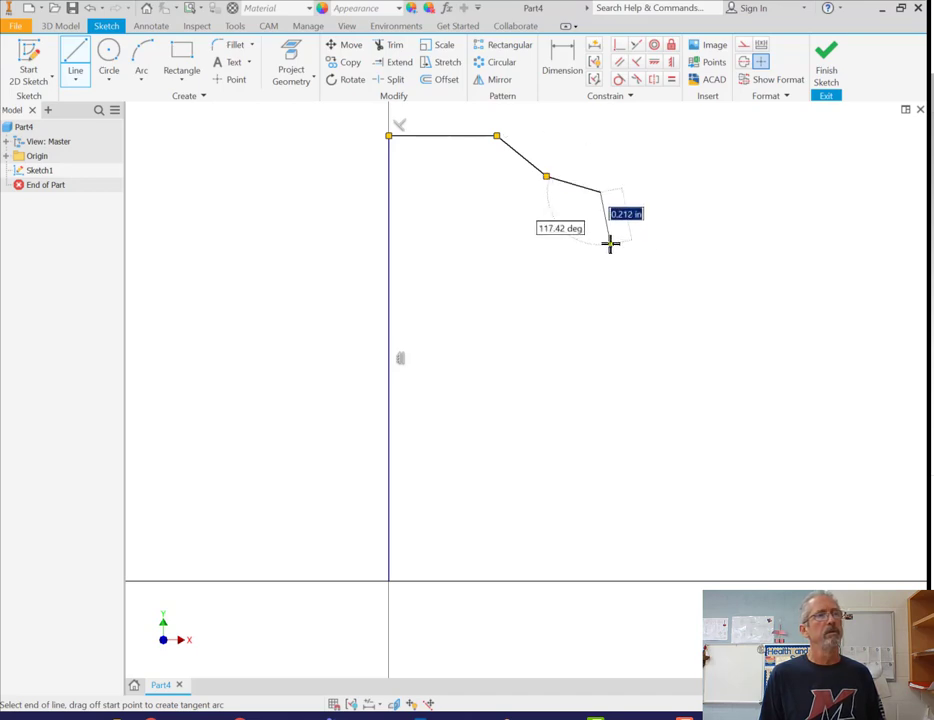
{"action": "left_click", "coordinate": [611, 243]}
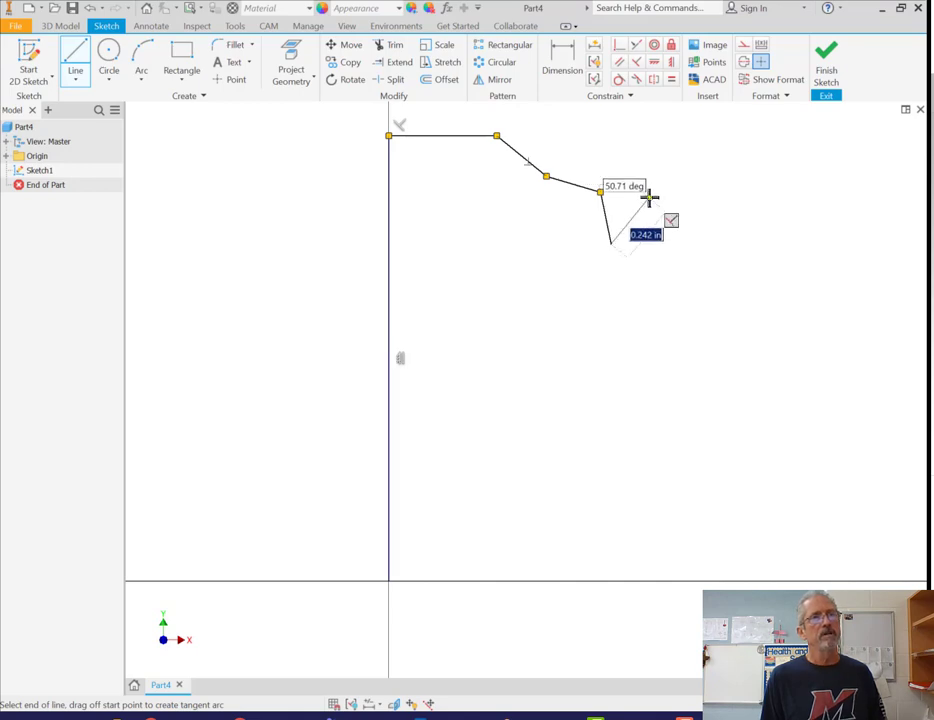
{"action": "left_click", "coordinate": [641, 275]}
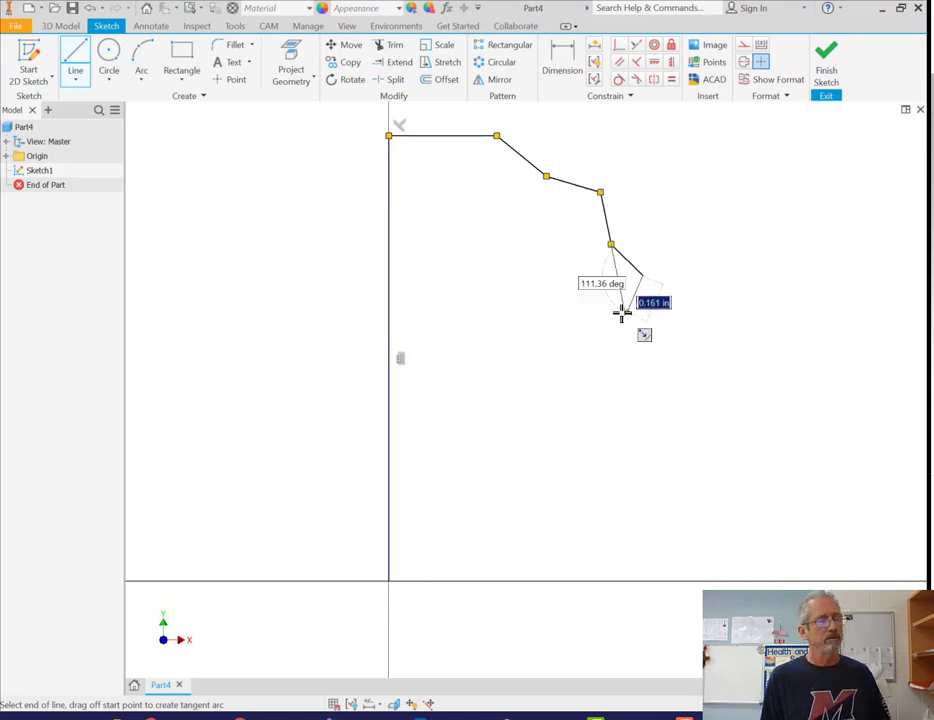
{"action": "key", "text": "Escape"}
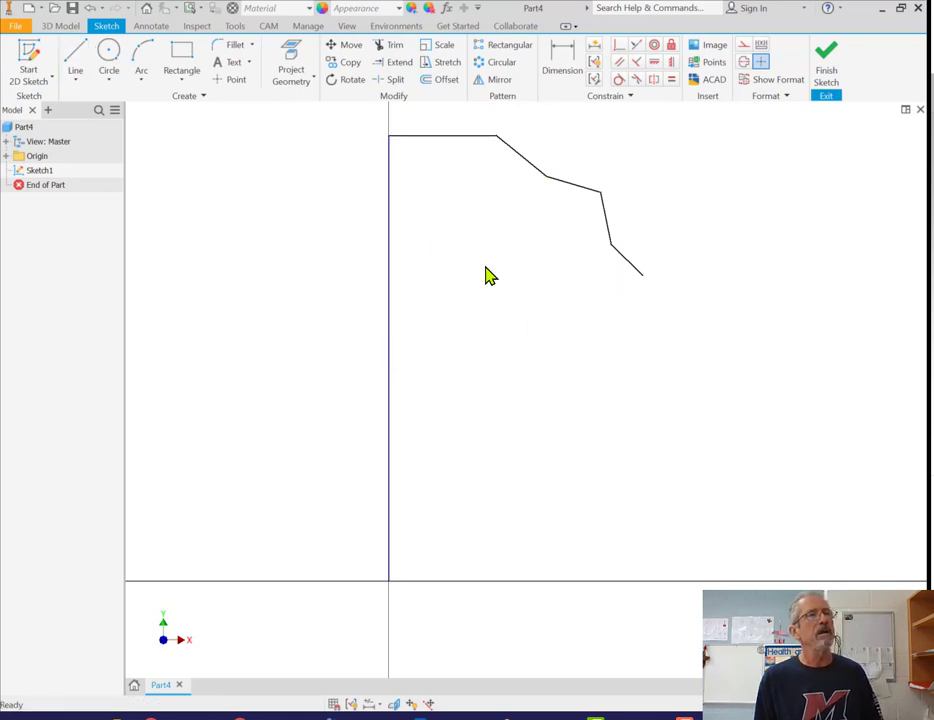
Step: Draw a three-point arc of about 0.23 in radius from the last slanted line's end to about (1.189, 0.877) in, bulging toward the vertical line
{"action": "left_click", "coordinate": [146, 68]}
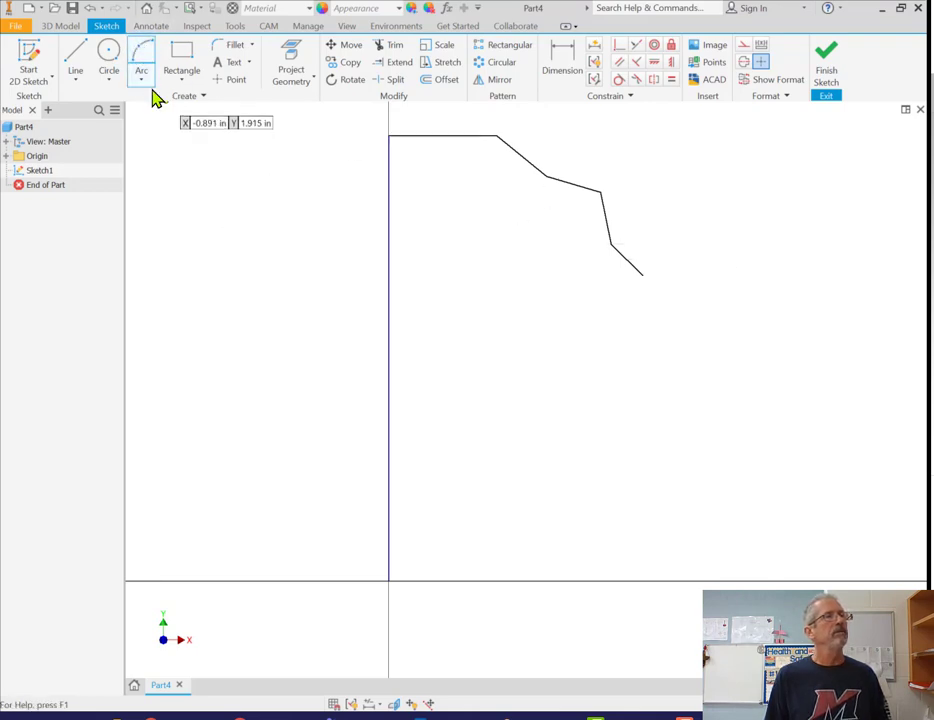
{"action": "left_click", "coordinate": [146, 88]}
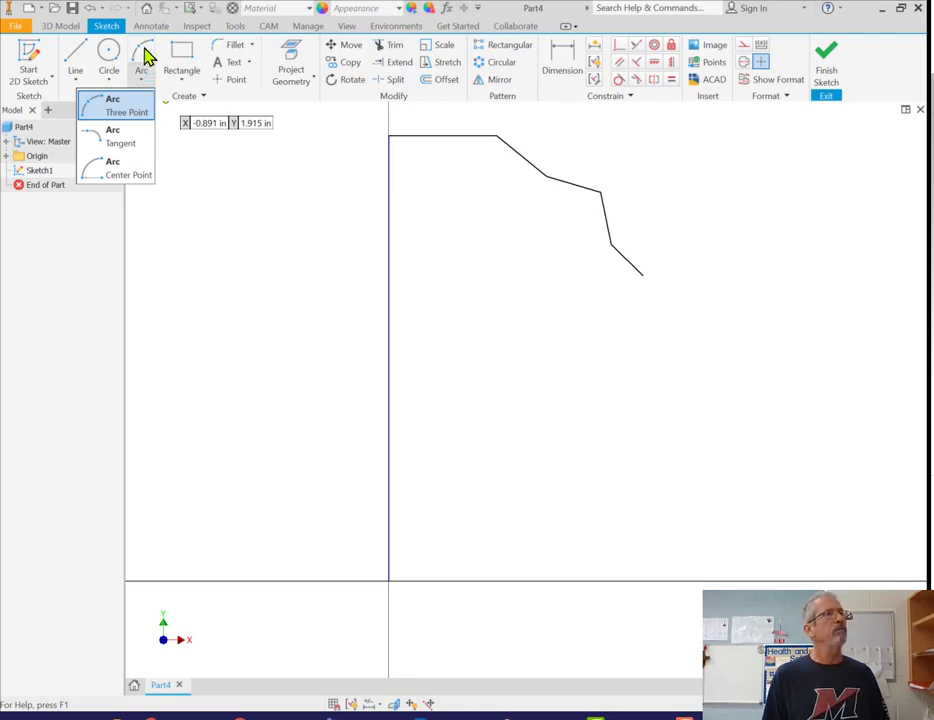
{"action": "left_click", "coordinate": [146, 58]}
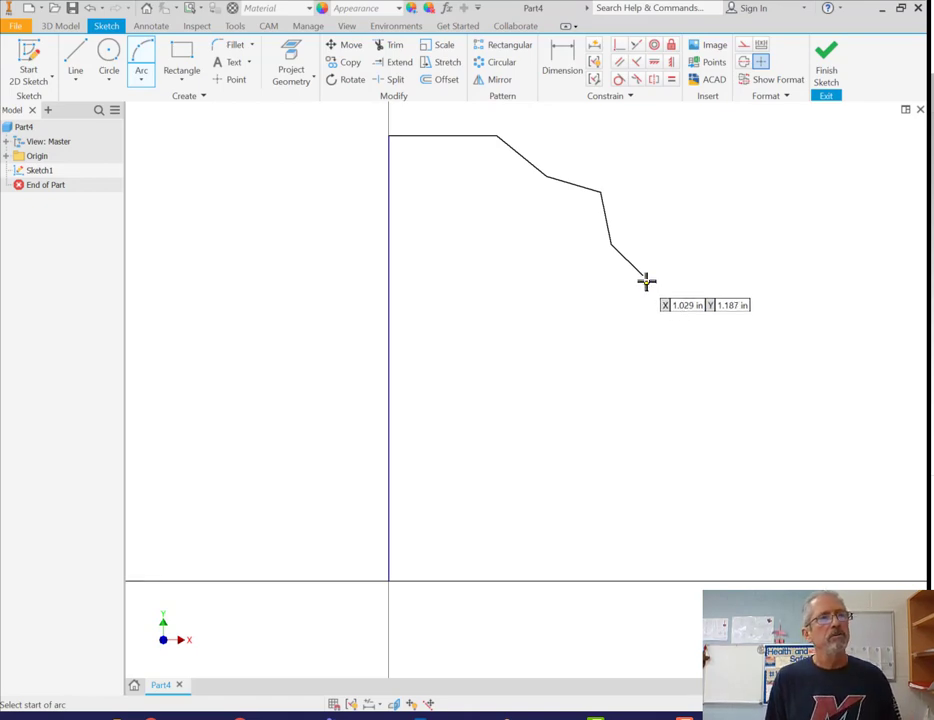
{"action": "left_click", "coordinate": [643, 274]}
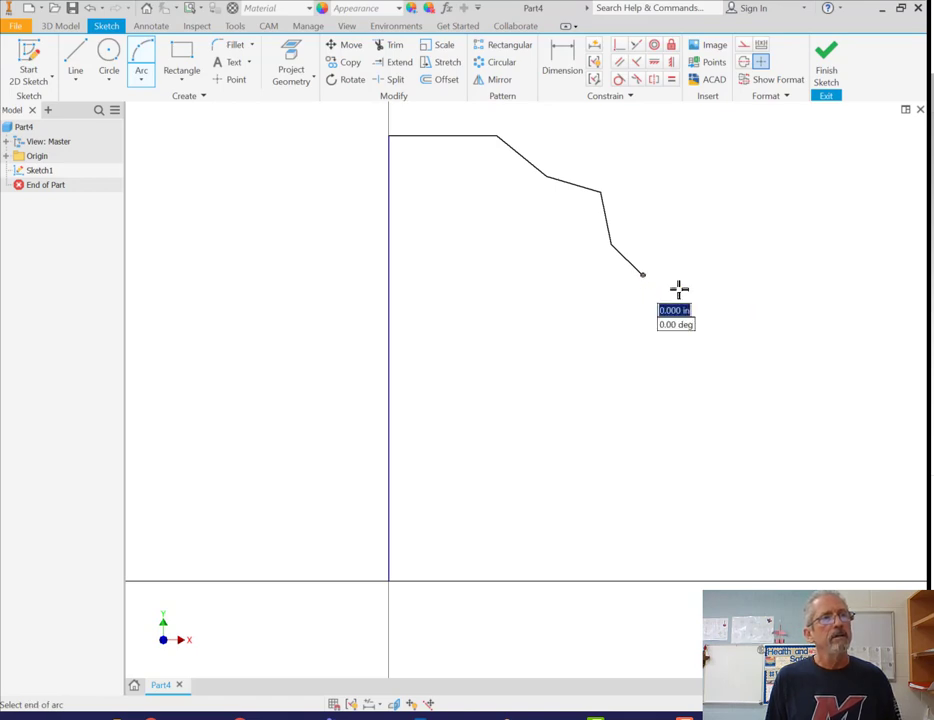
{"action": "left_click", "coordinate": [684, 361]}
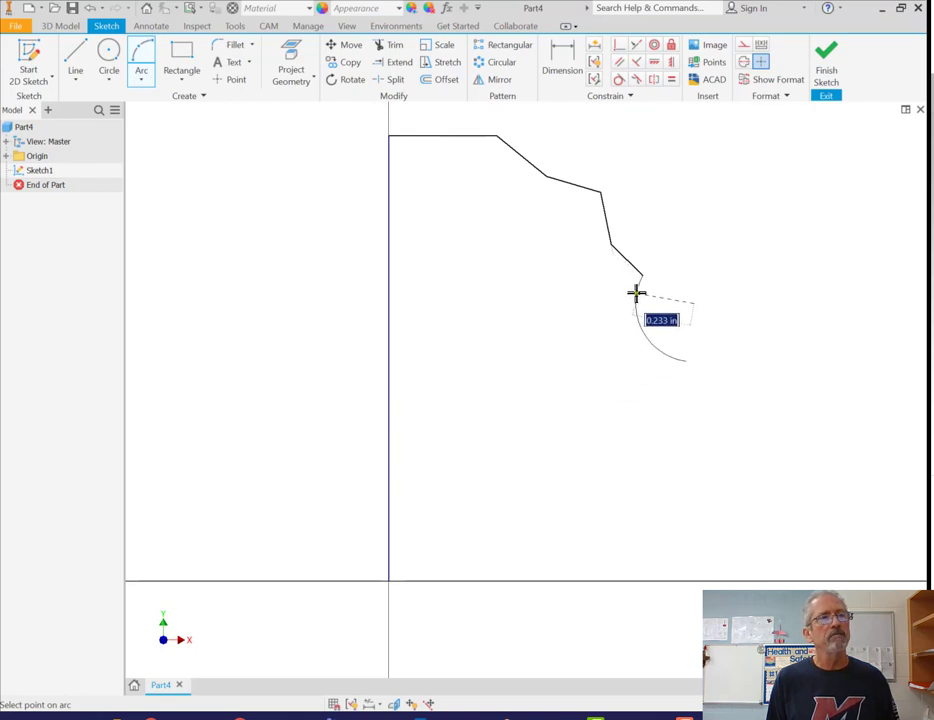
{"action": "left_click", "coordinate": [637, 294]}
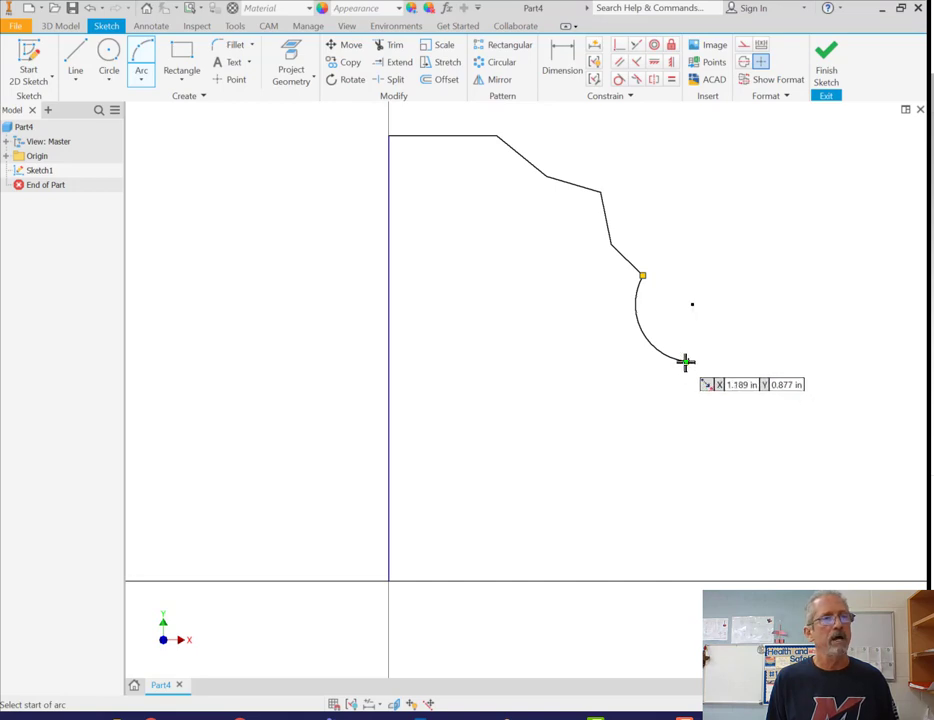
Step: Add two more tangent three-point arcs down the profile, an outward one ending at about (1.386, 0.517) in and an inward one at (1.386, 0.291) in
{"action": "left_click", "coordinate": [685, 362]}
{"action": "left_click", "coordinate": [734, 448]}
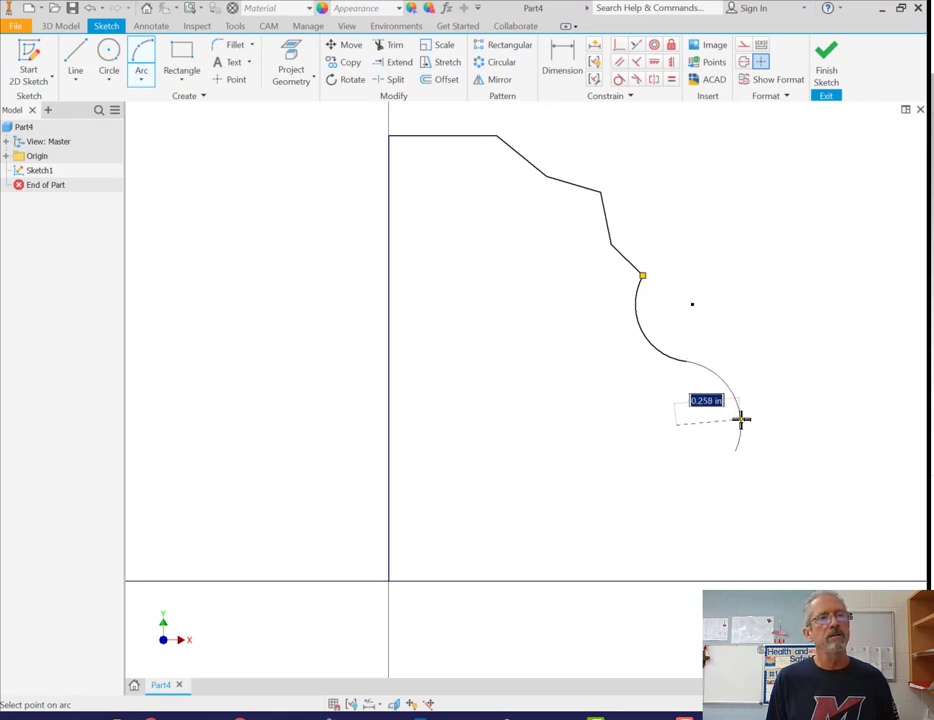
{"action": "left_click", "coordinate": [703, 366]}
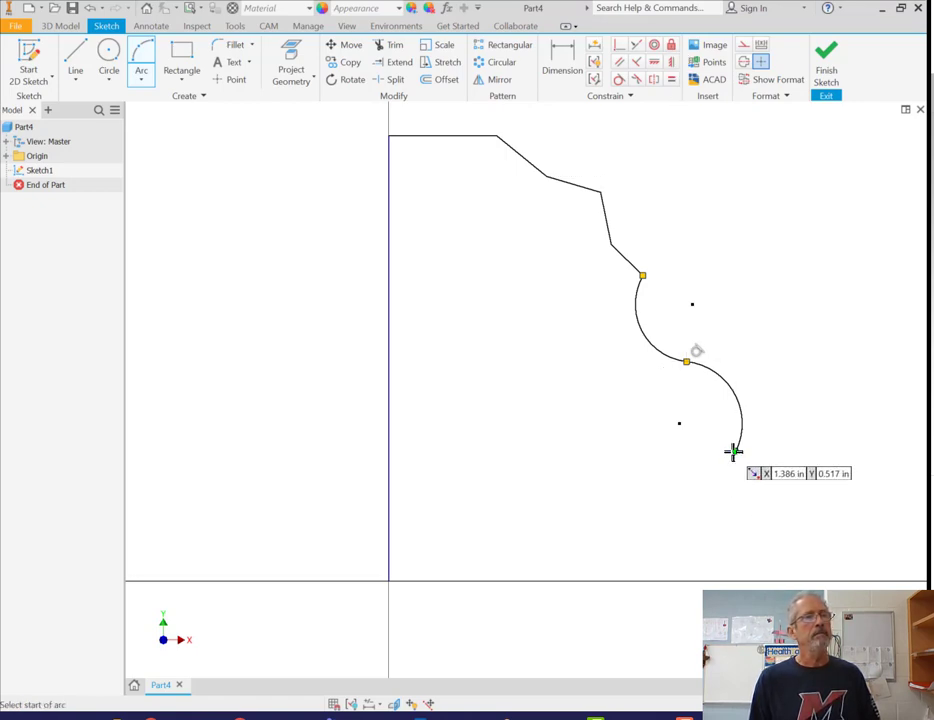
{"action": "left_click", "coordinate": [733, 452]}
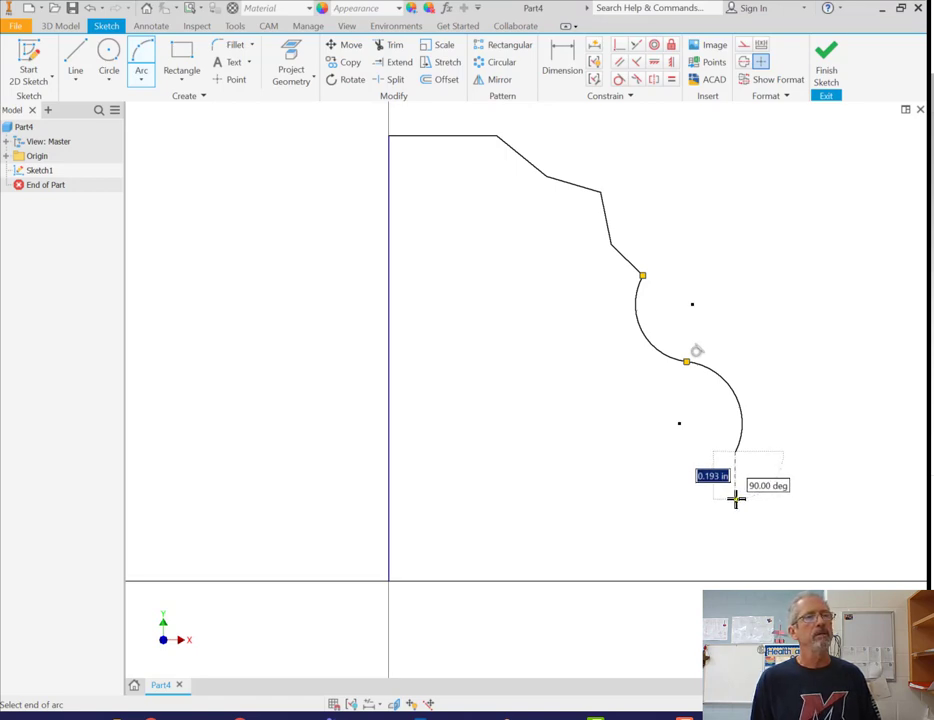
{"action": "left_click", "coordinate": [735, 508]}
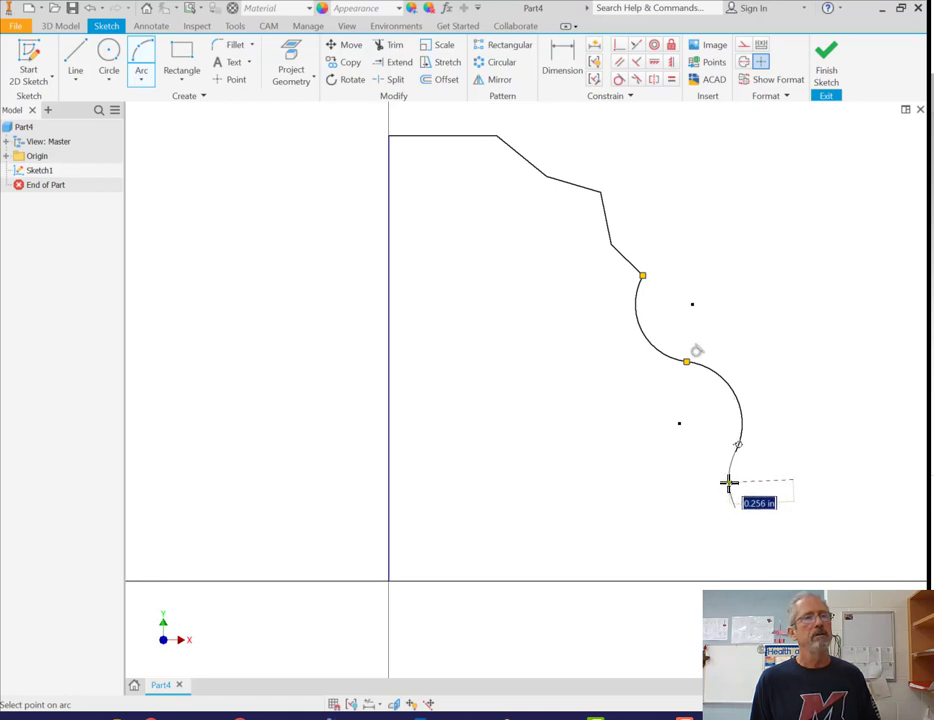
{"action": "left_click", "coordinate": [734, 505]}
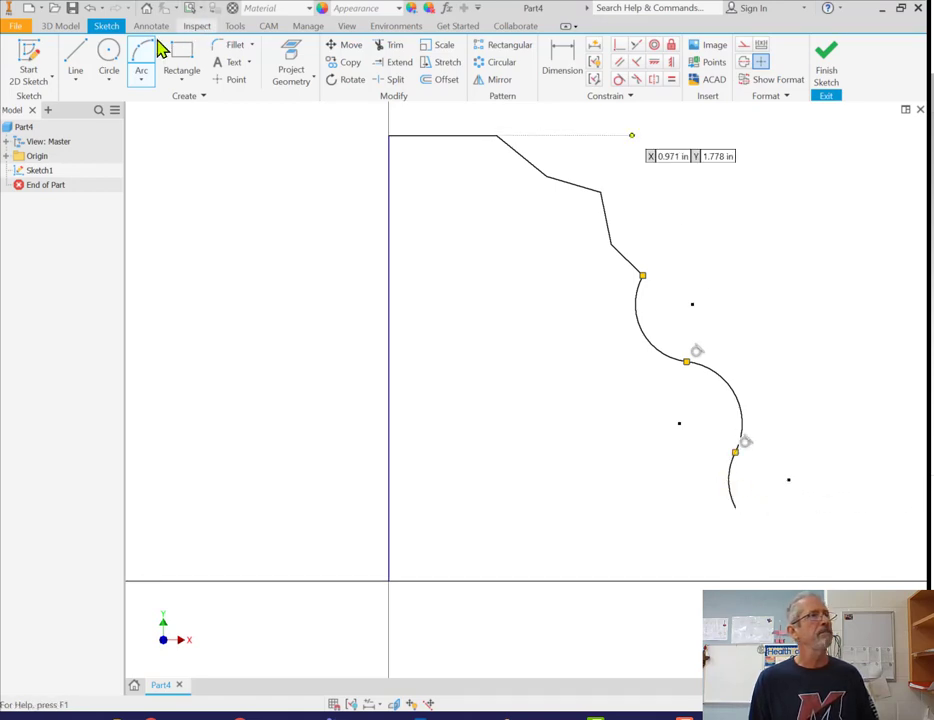
Step: Close the profile with two short slanted lines, a vertical line about 0.11 in to the horizontal axis and a base line to the origin; finish the sketch
{"action": "left_click", "coordinate": [80, 56]}
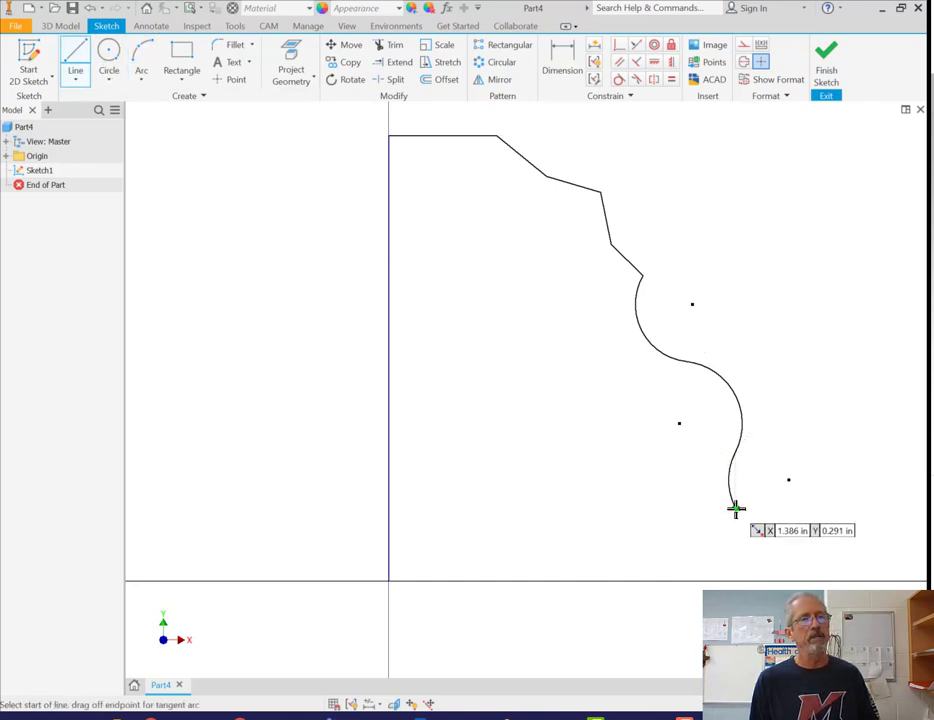
{"action": "left_click", "coordinate": [736, 508]}
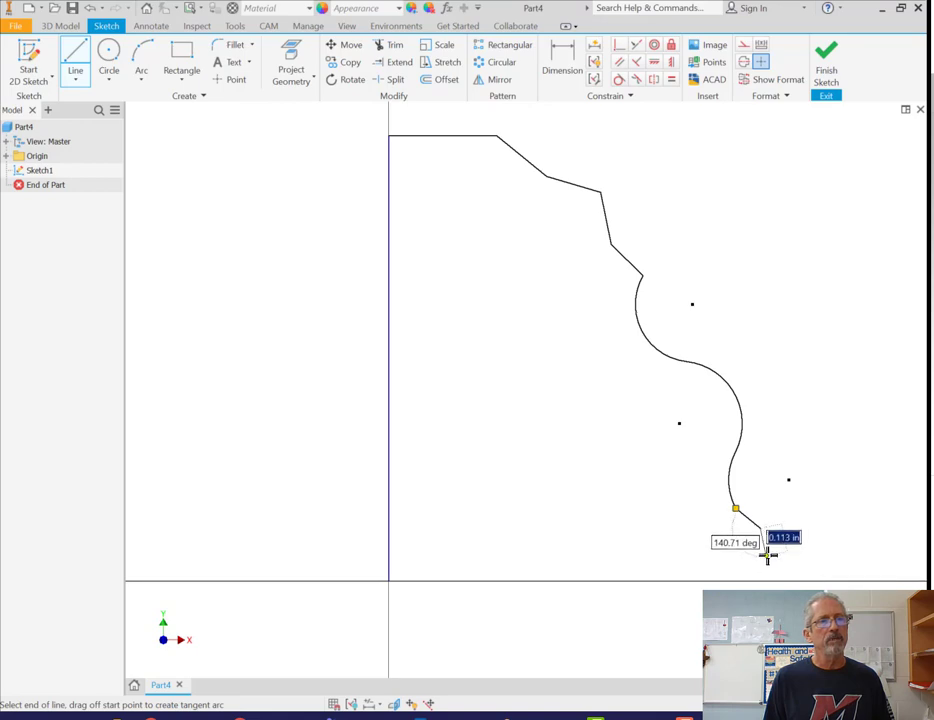
{"action": "left_click", "coordinate": [760, 528]}
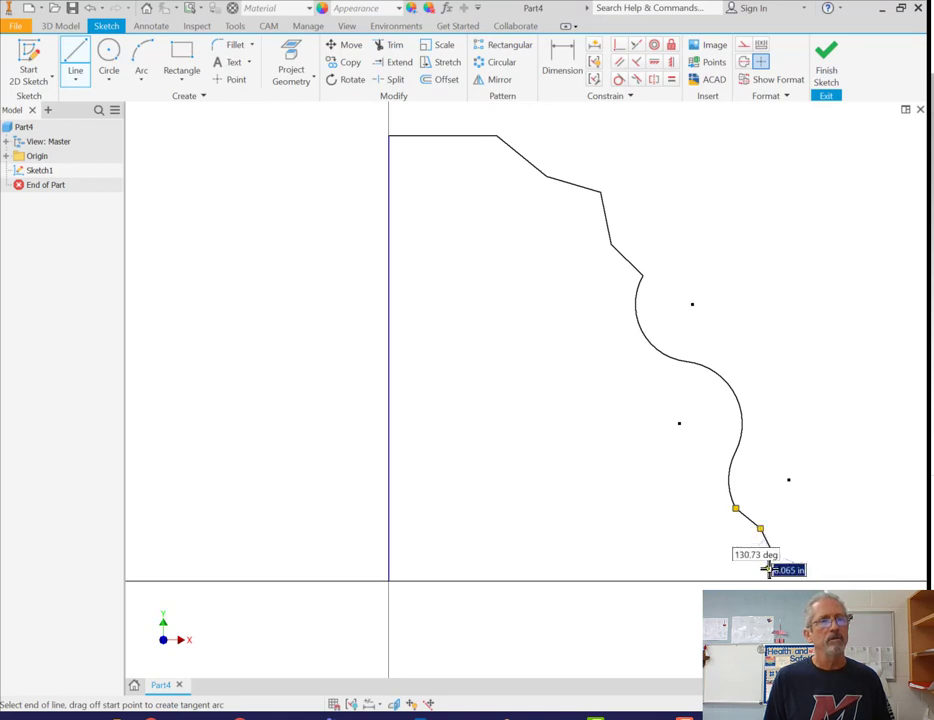
{"action": "left_click", "coordinate": [772, 554]}
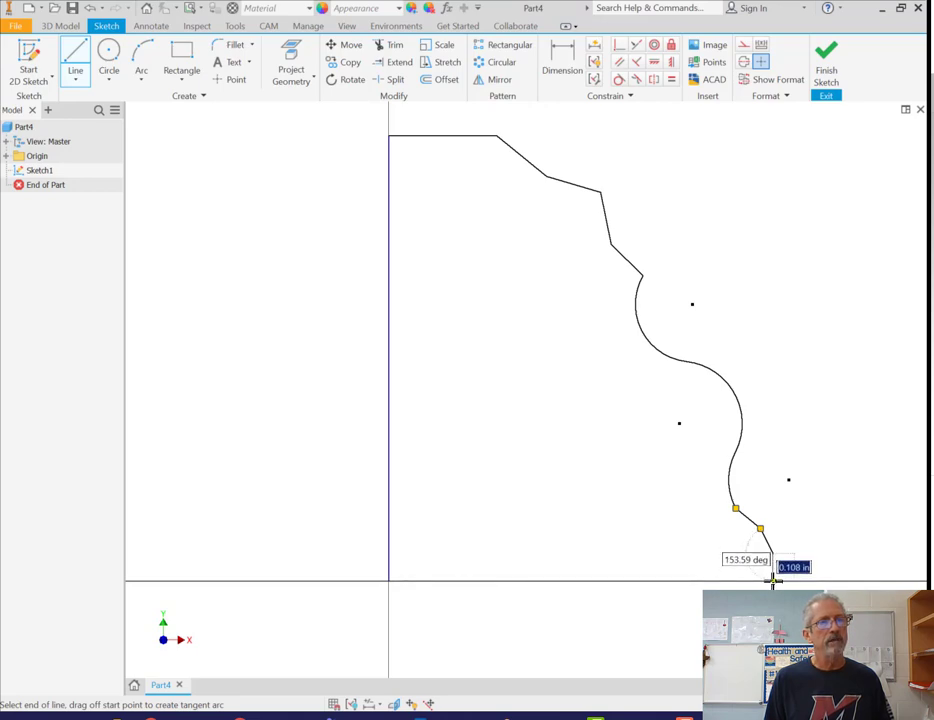
{"action": "left_click", "coordinate": [773, 580]}
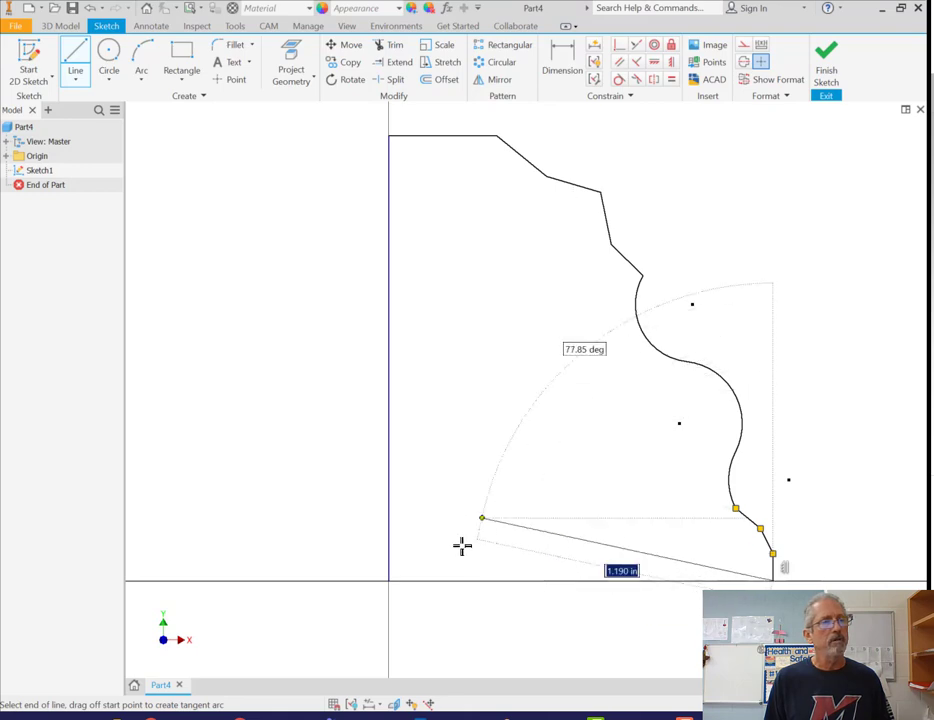
{"action": "left_click", "coordinate": [389, 580]}
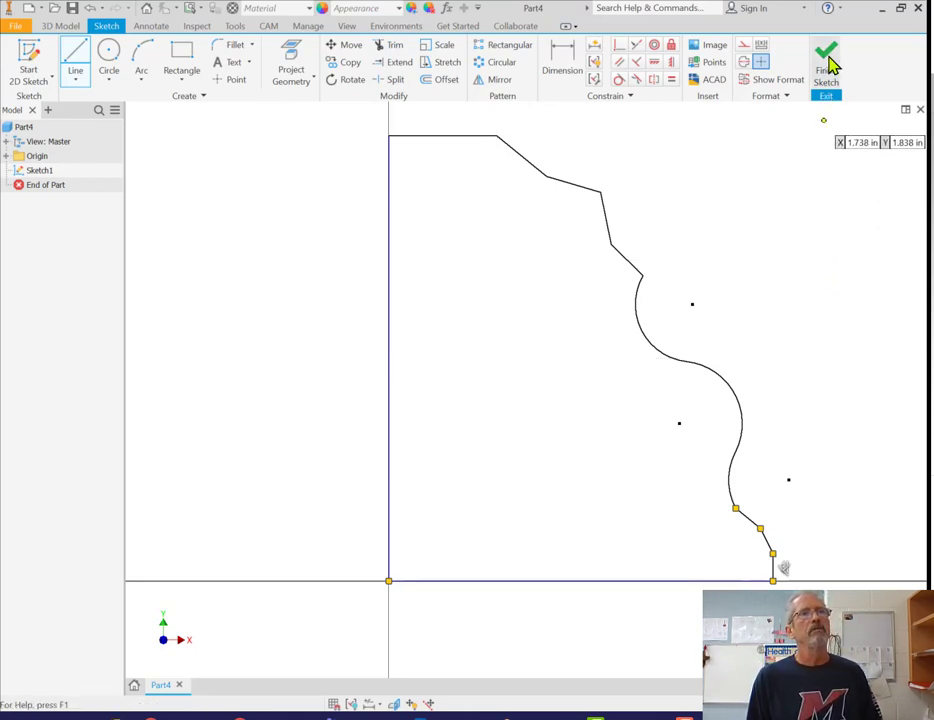
{"action": "left_click", "coordinate": [827, 100]}
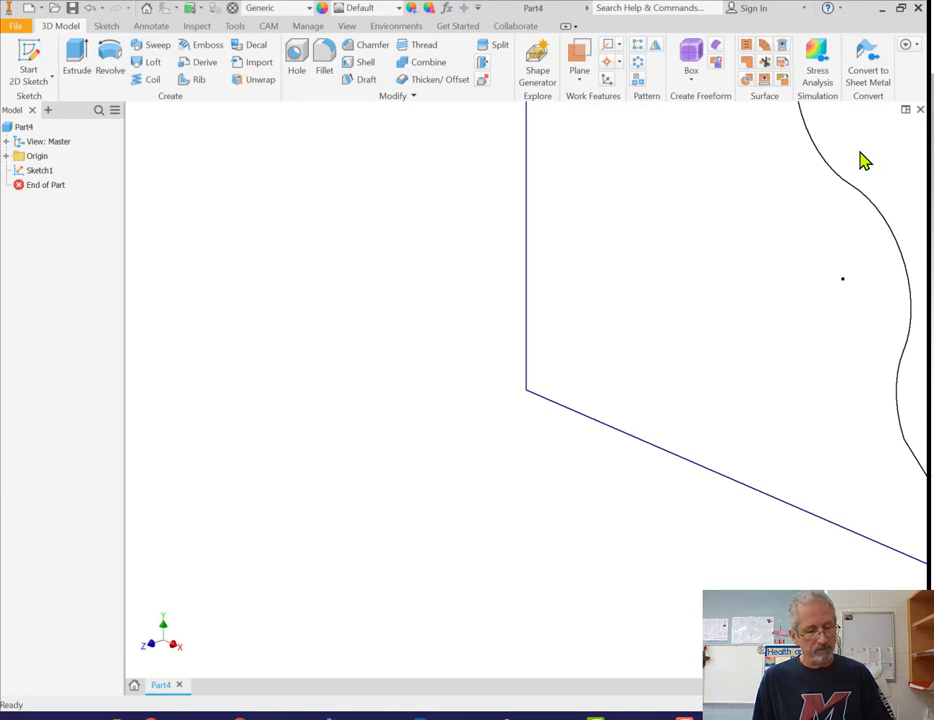
Step: Show the sketch in the home view and turn on display of the ViewCube and Navigation Bar
{"action": "key", "text": "F6"}
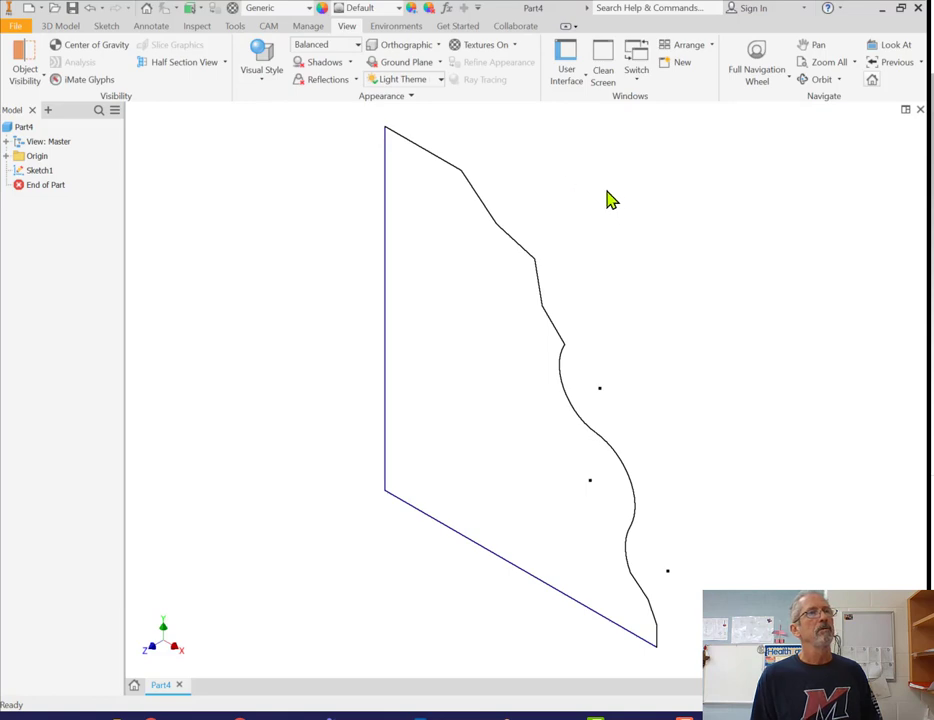
{"action": "left_click", "coordinate": [570, 84]}
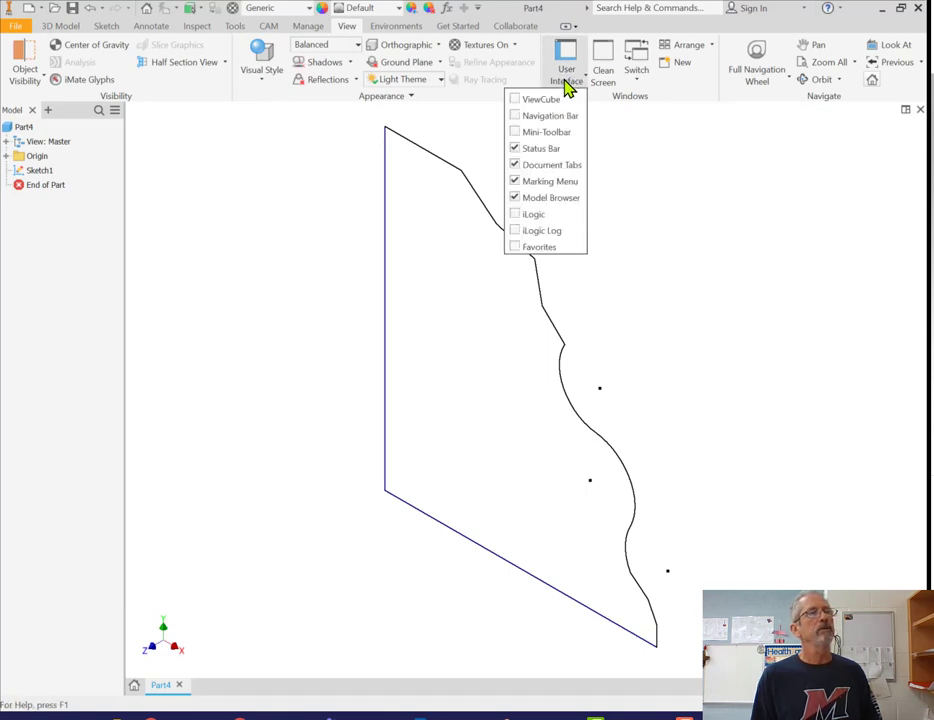
{"action": "left_click", "coordinate": [540, 102]}
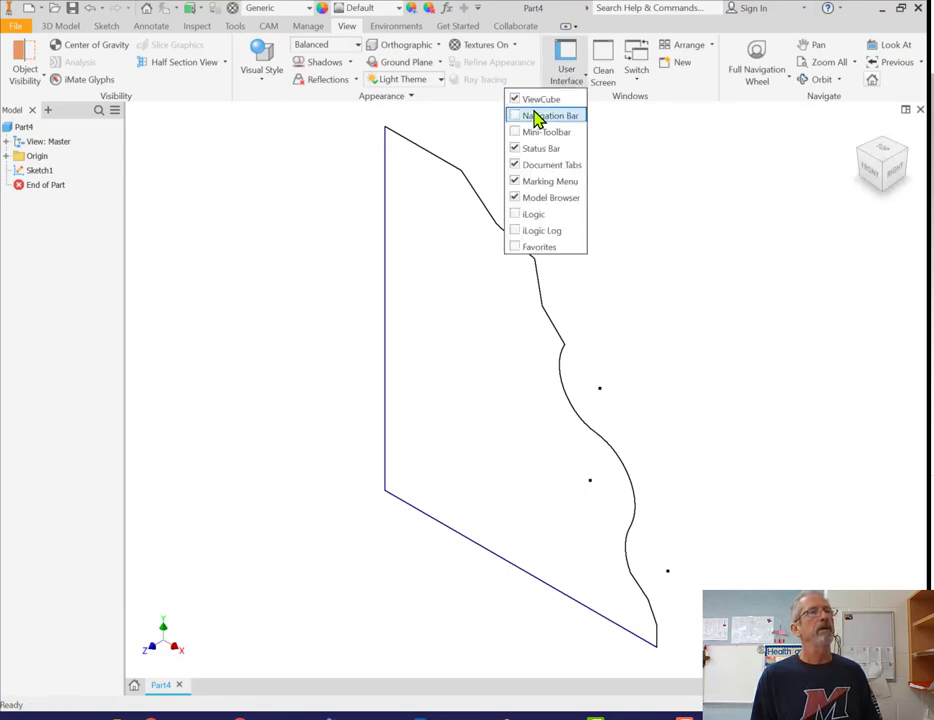
{"action": "left_click", "coordinate": [537, 117]}
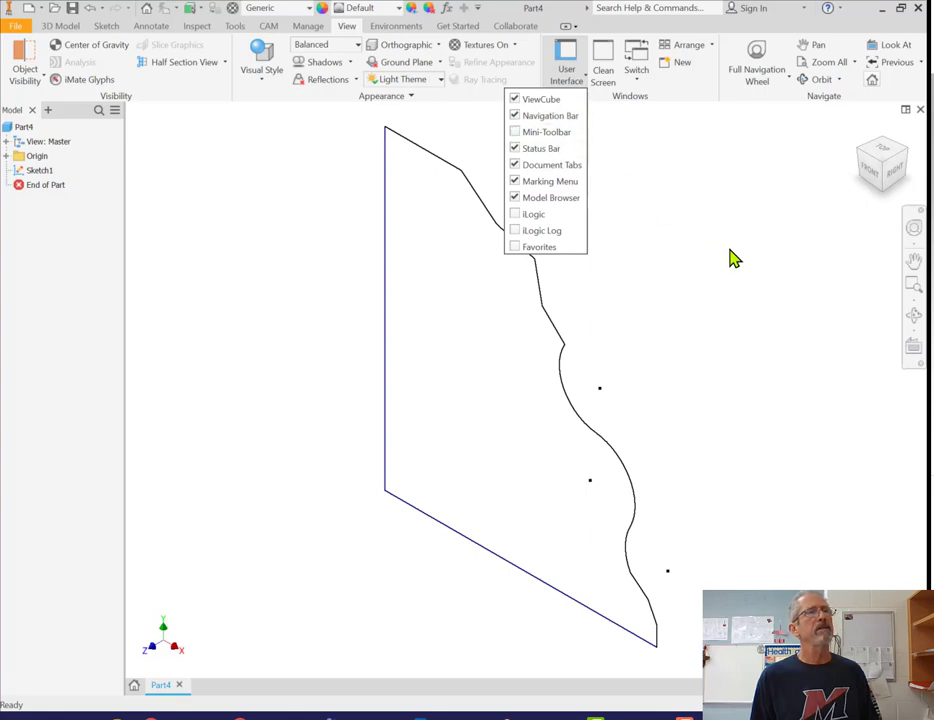
Step: In the application options, set the in-canvas background to Gradient for the Presentation color scheme
{"action": "left_click", "coordinate": [688, 208]}
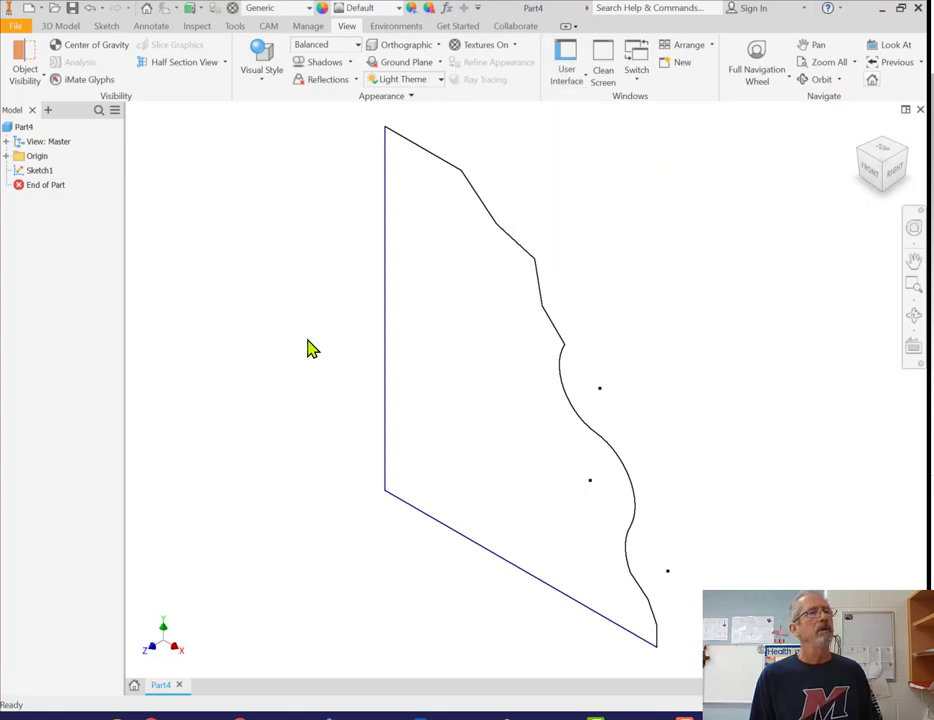
{"action": "left_click", "coordinate": [235, 30]}
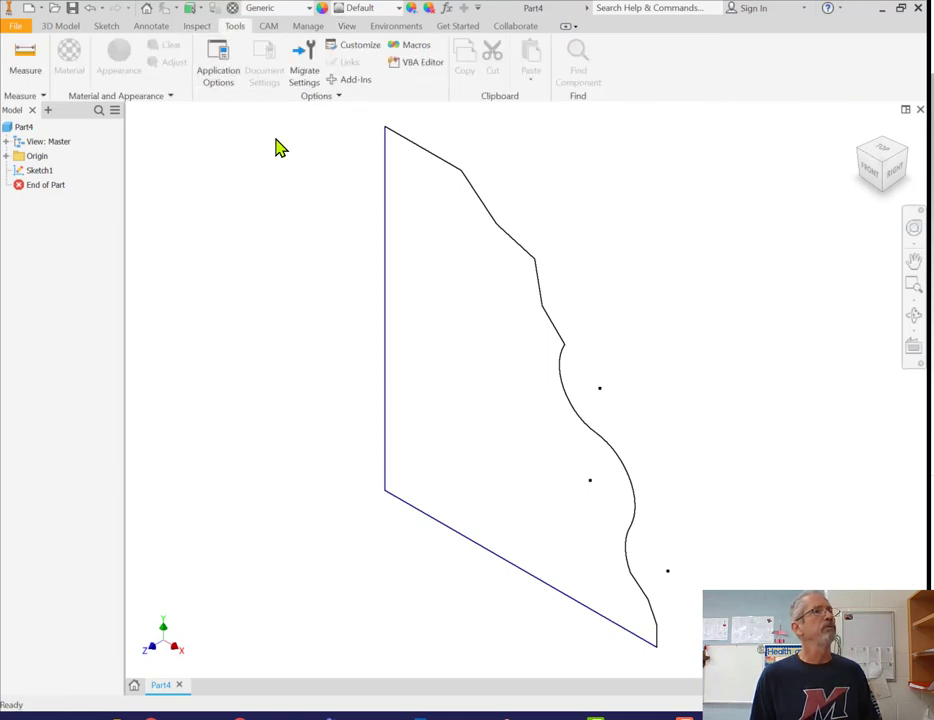
{"action": "left_click", "coordinate": [225, 70]}
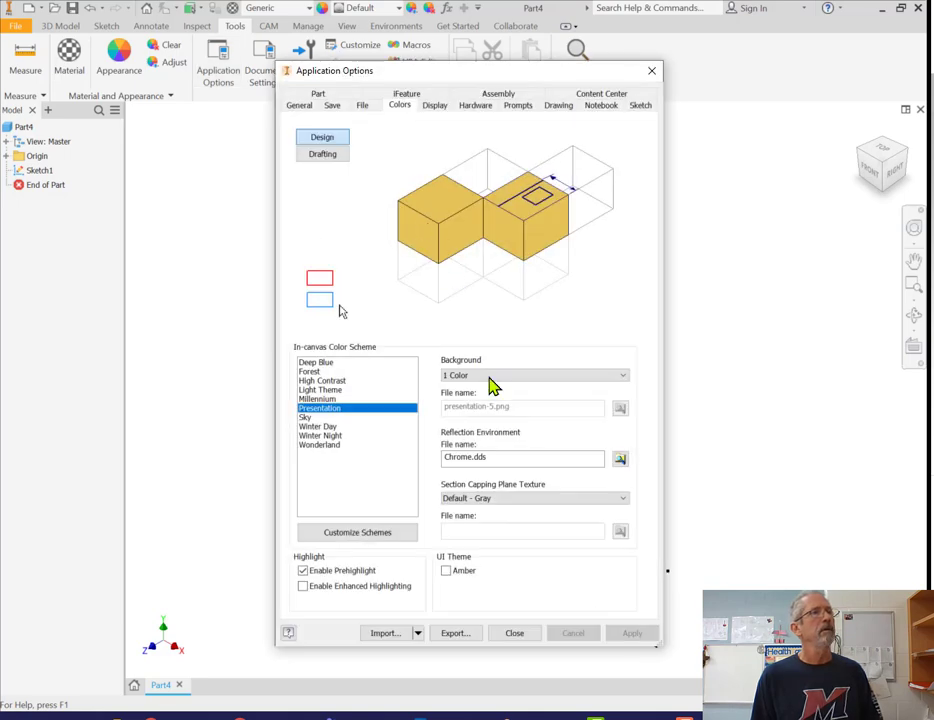
{"action": "left_click", "coordinate": [520, 378]}
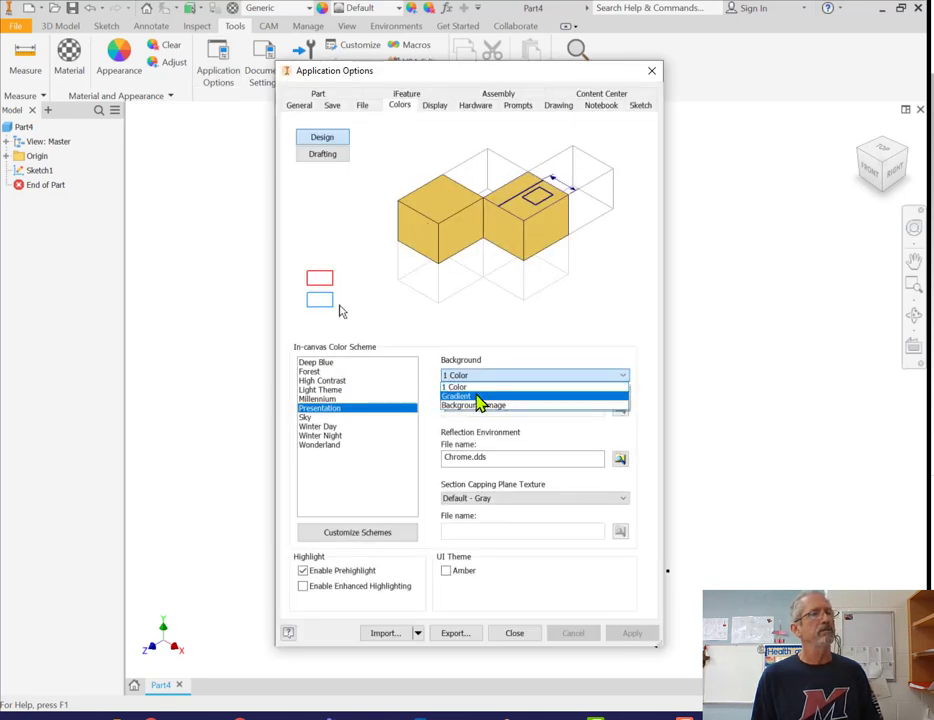
{"action": "left_click", "coordinate": [478, 398]}
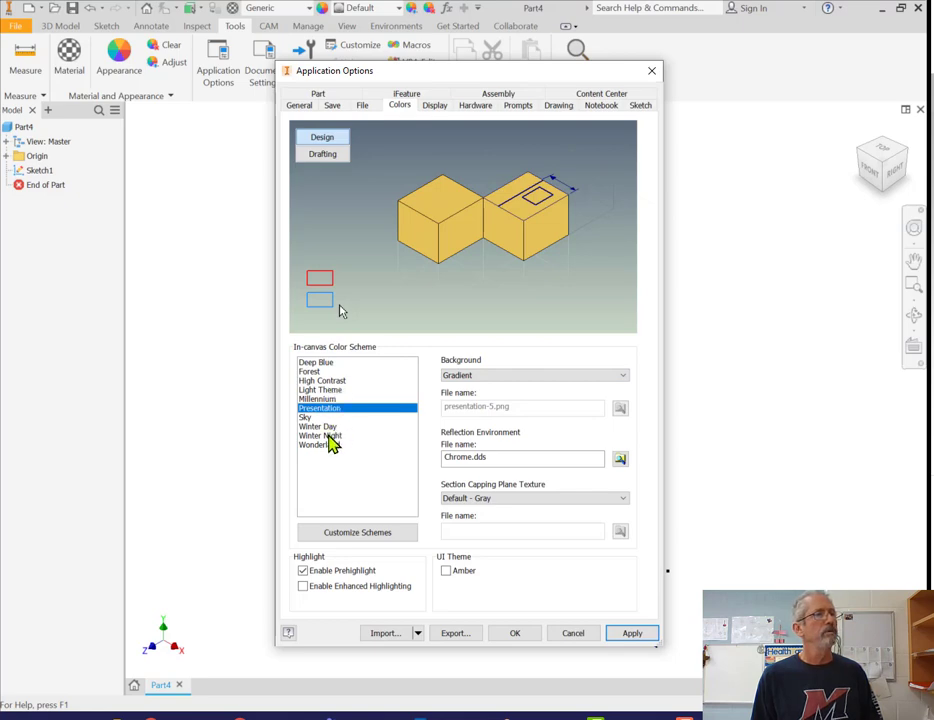
Step: Preview the Winter Night and Sky color schemes, then apply Winter Day and close the application options
{"action": "left_click", "coordinate": [328, 435]}
{"action": "left_click", "coordinate": [330, 417]}
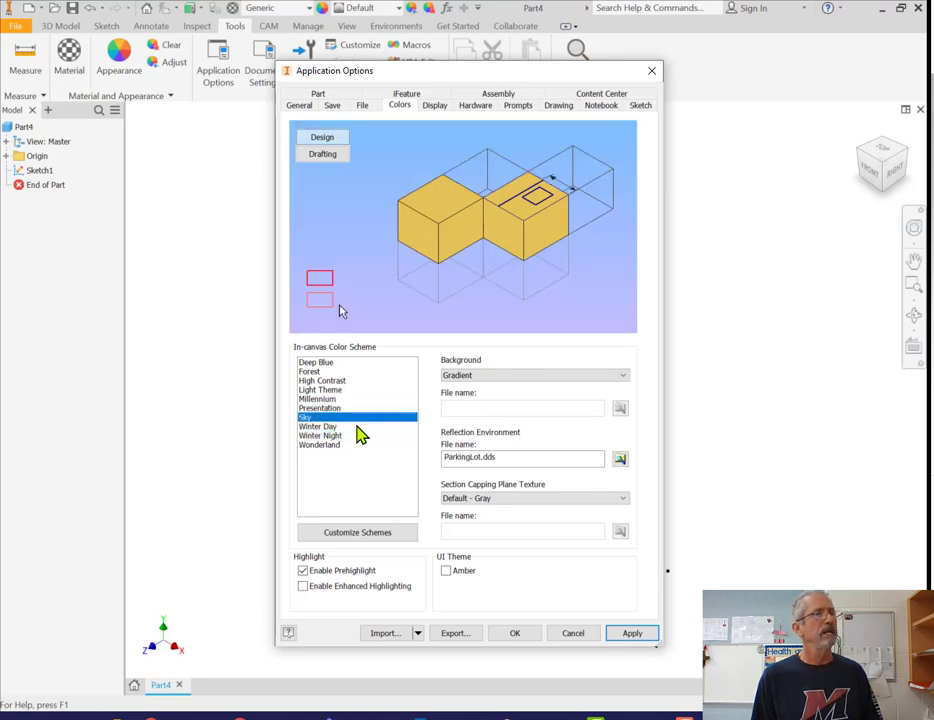
{"action": "left_click", "coordinate": [341, 427]}
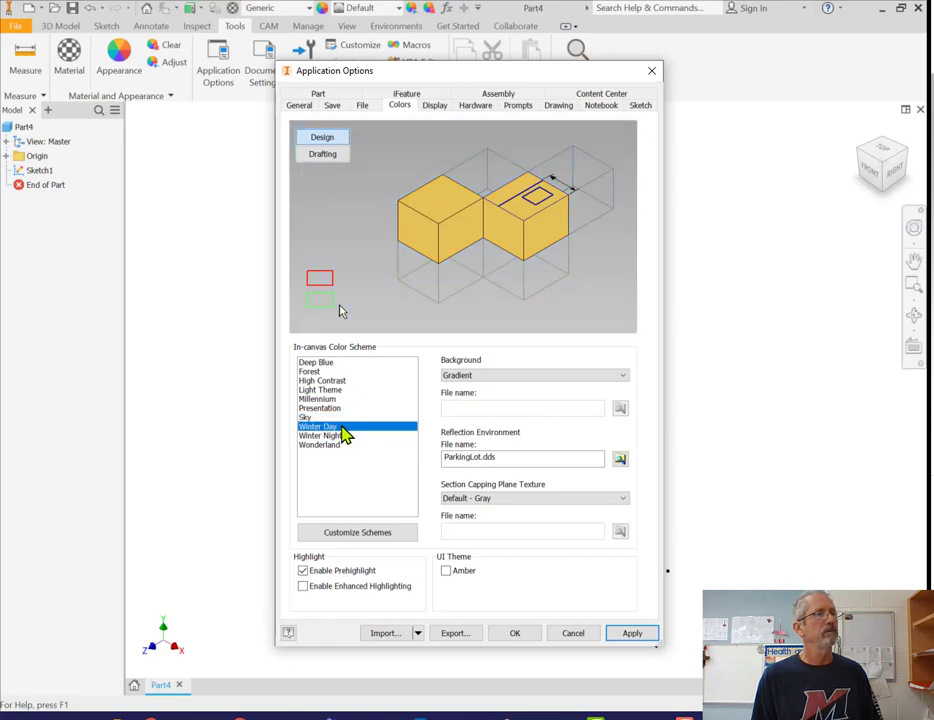
{"action": "left_click", "coordinate": [630, 637]}
{"action": "left_click", "coordinate": [515, 640]}
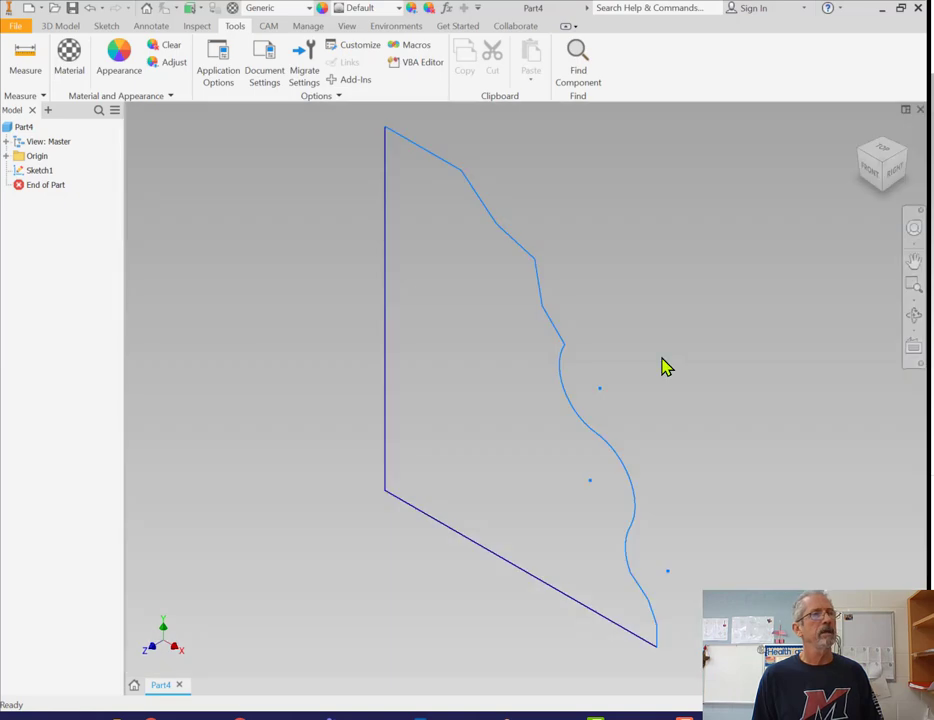
Step: Compare the other in-canvas color schemes in the application options and apply Light Theme with the gradient background
{"action": "left_click", "coordinate": [220, 76]}
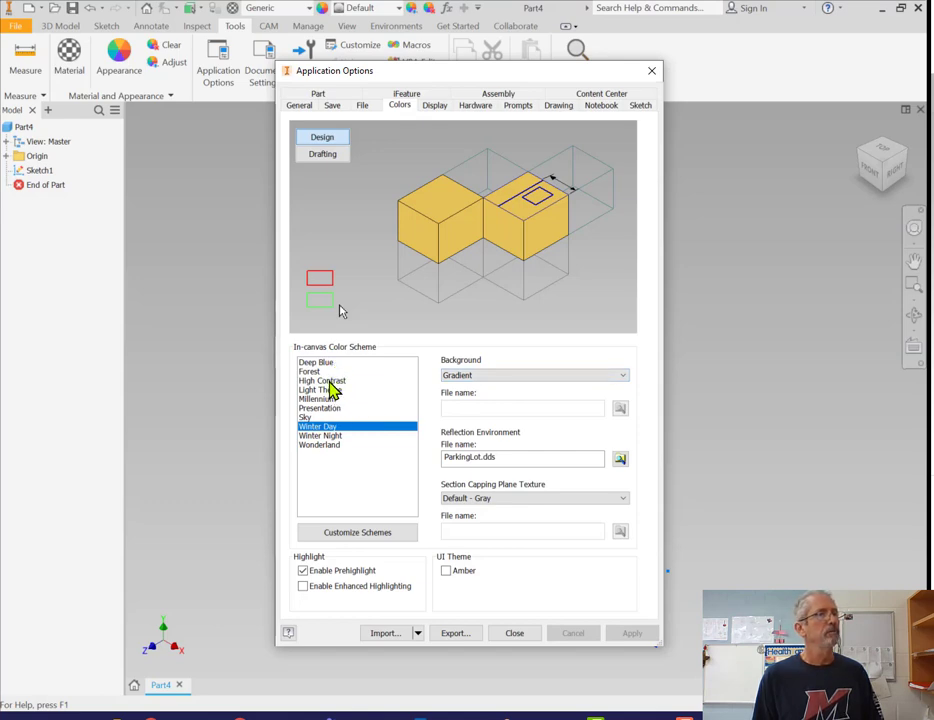
{"action": "left_click", "coordinate": [330, 446]}
{"action": "left_click", "coordinate": [330, 437]}
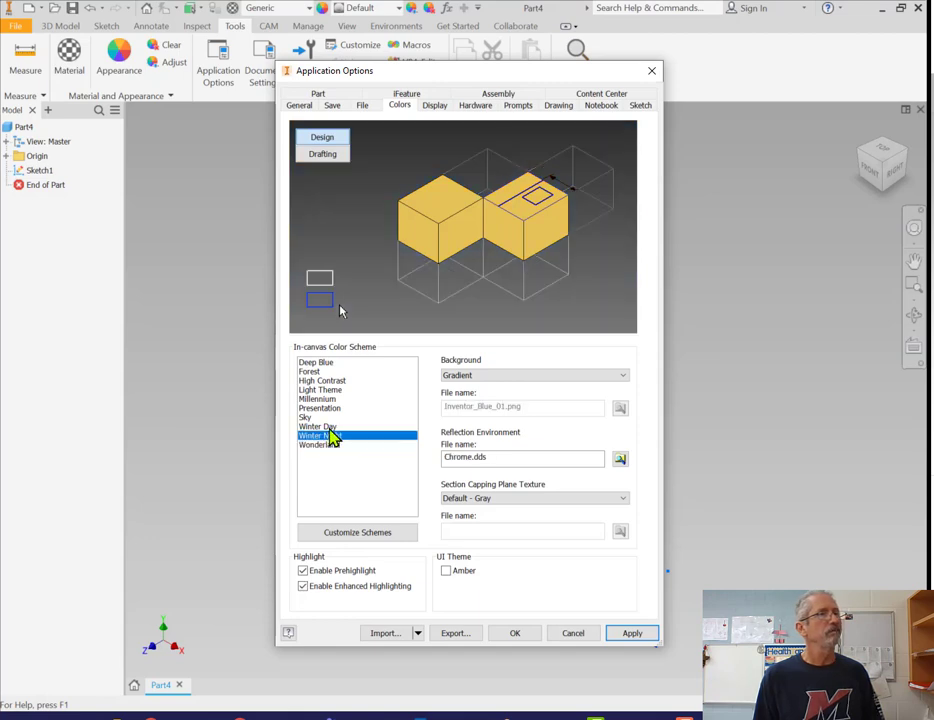
{"action": "left_click", "coordinate": [327, 426]}
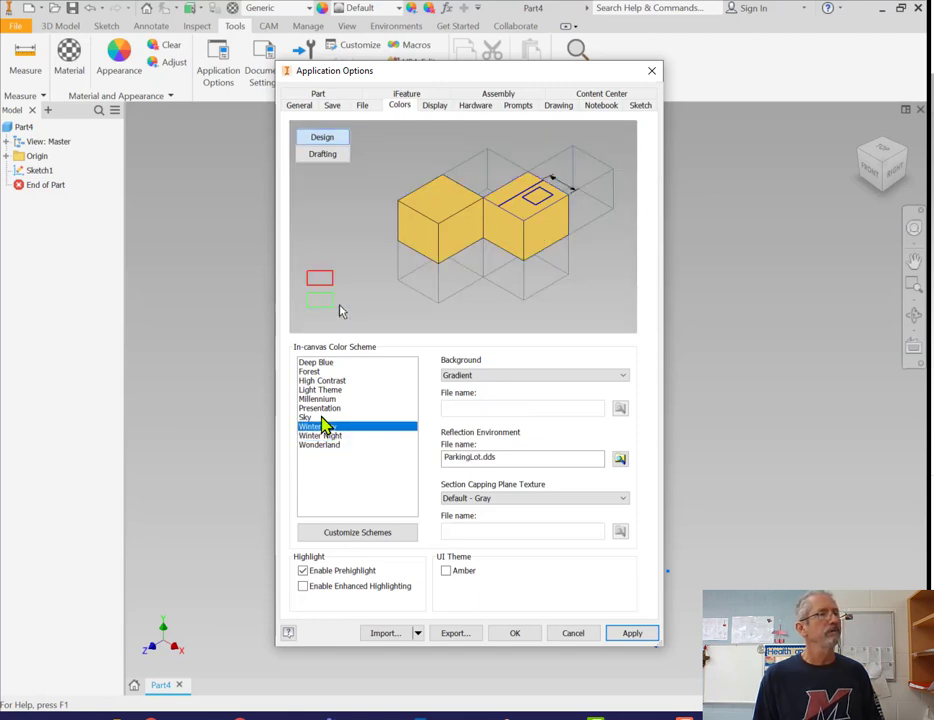
{"action": "left_click", "coordinate": [326, 418]}
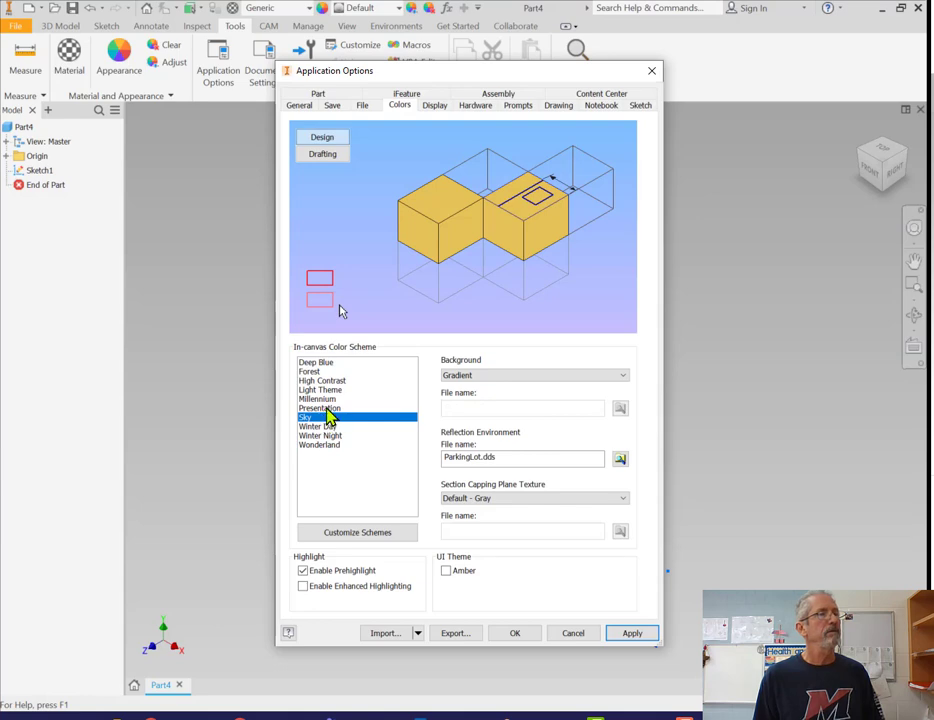
{"action": "left_click", "coordinate": [330, 408]}
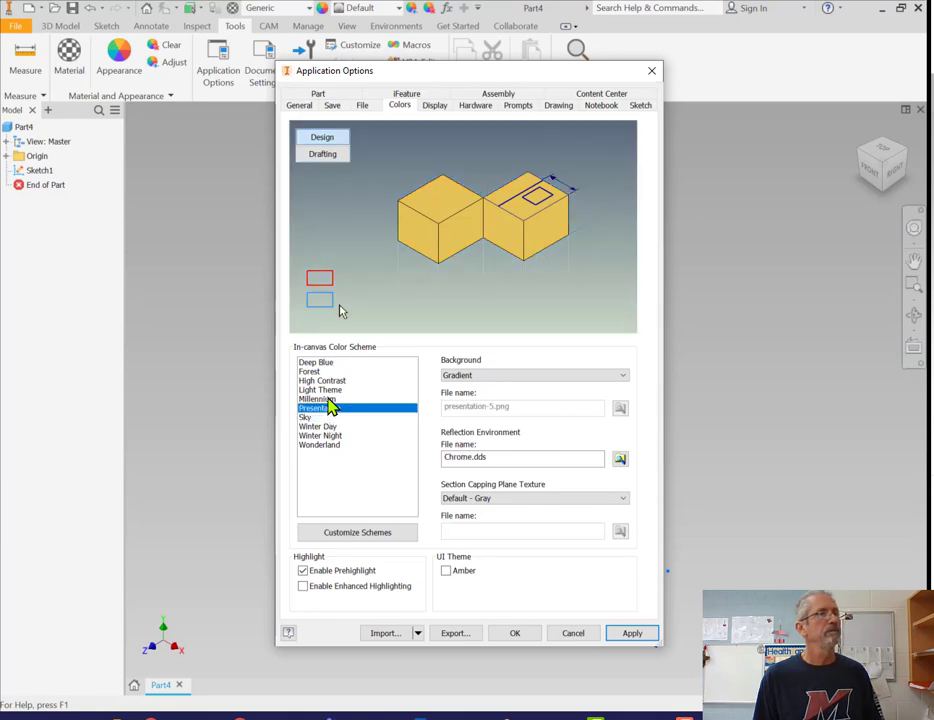
{"action": "left_click", "coordinate": [329, 399]}
{"action": "left_click", "coordinate": [333, 390]}
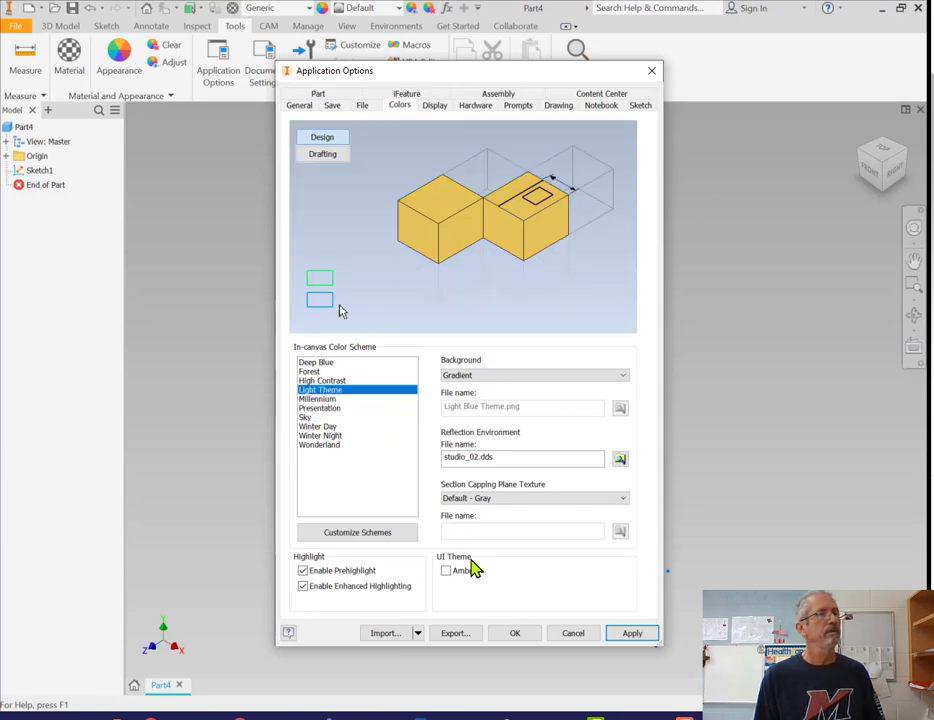
{"action": "left_click", "coordinate": [626, 636]}
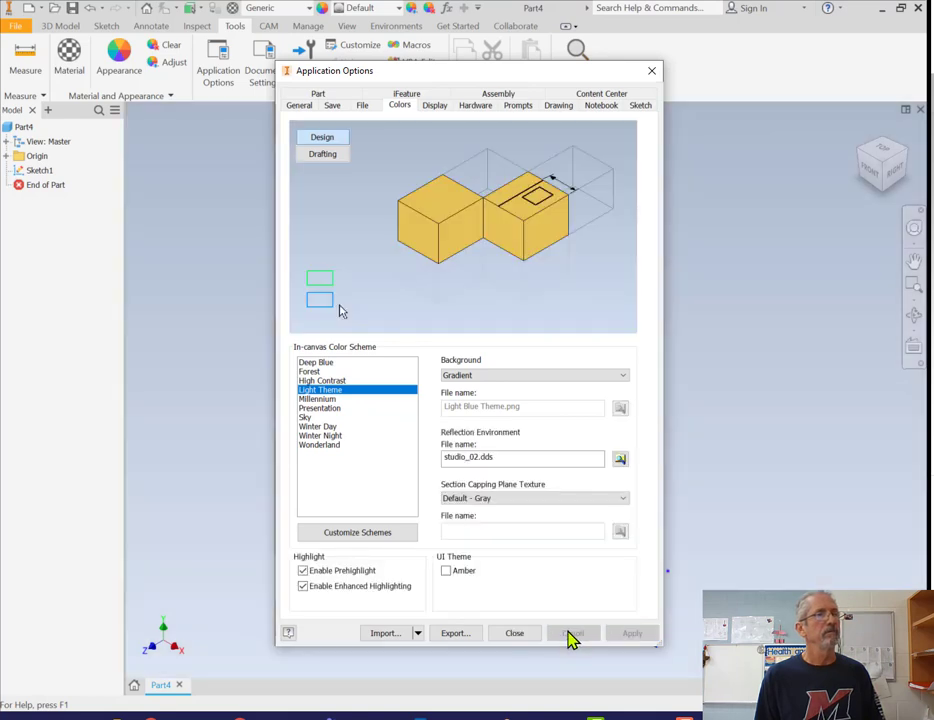
{"action": "left_click", "coordinate": [509, 636]}
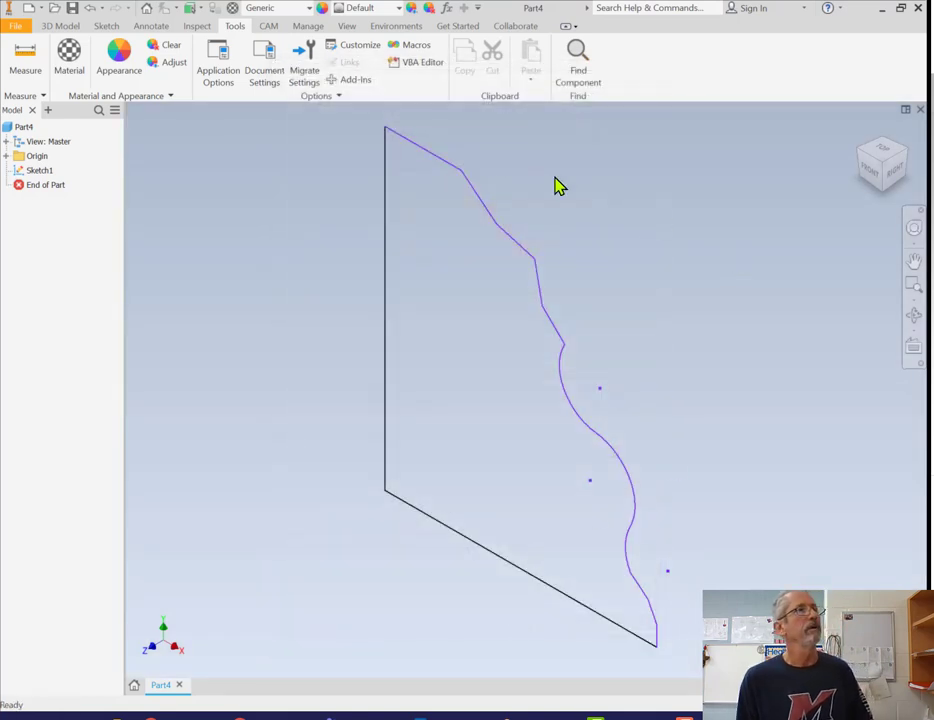
Step: Reopen the profile sketch, Sketch1, for editing
{"action": "left_click", "coordinate": [62, 27]}
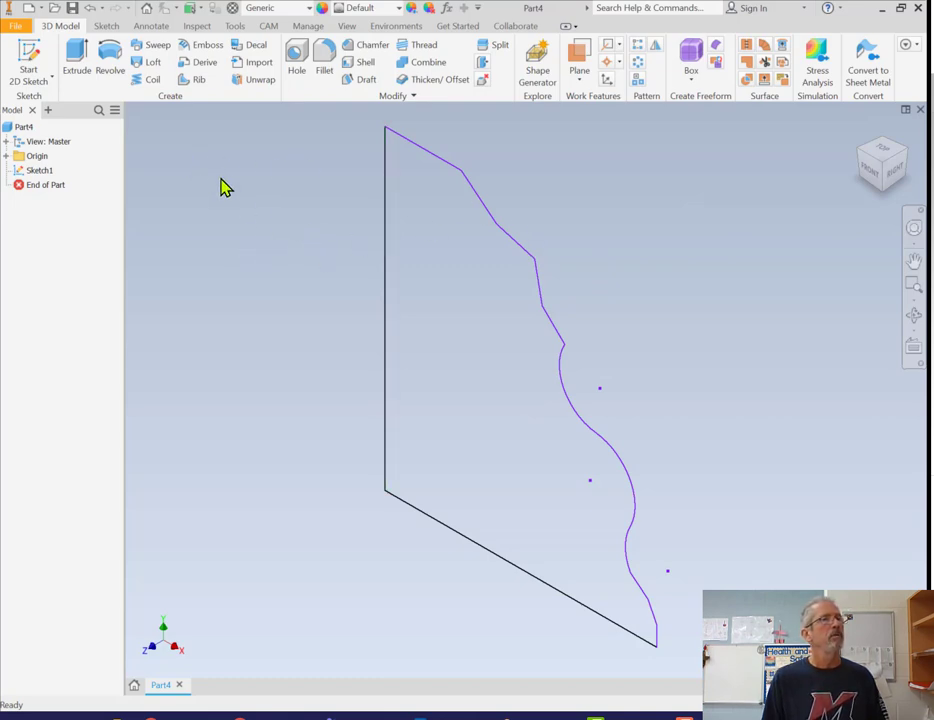
{"action": "left_click", "coordinate": [37, 174]}
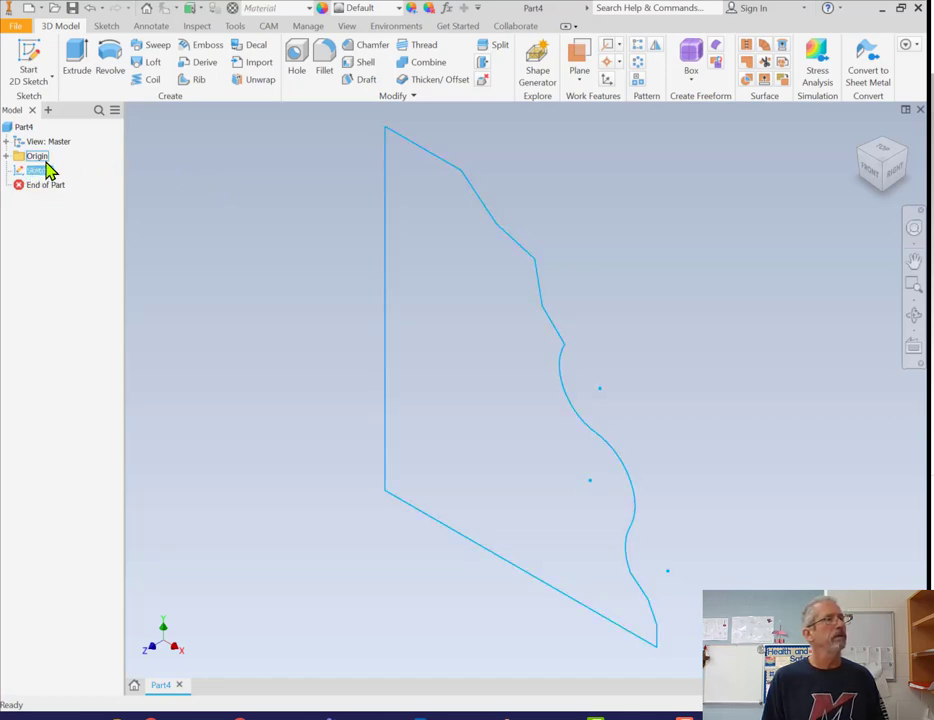
{"action": "right_click", "coordinate": [41, 168]}
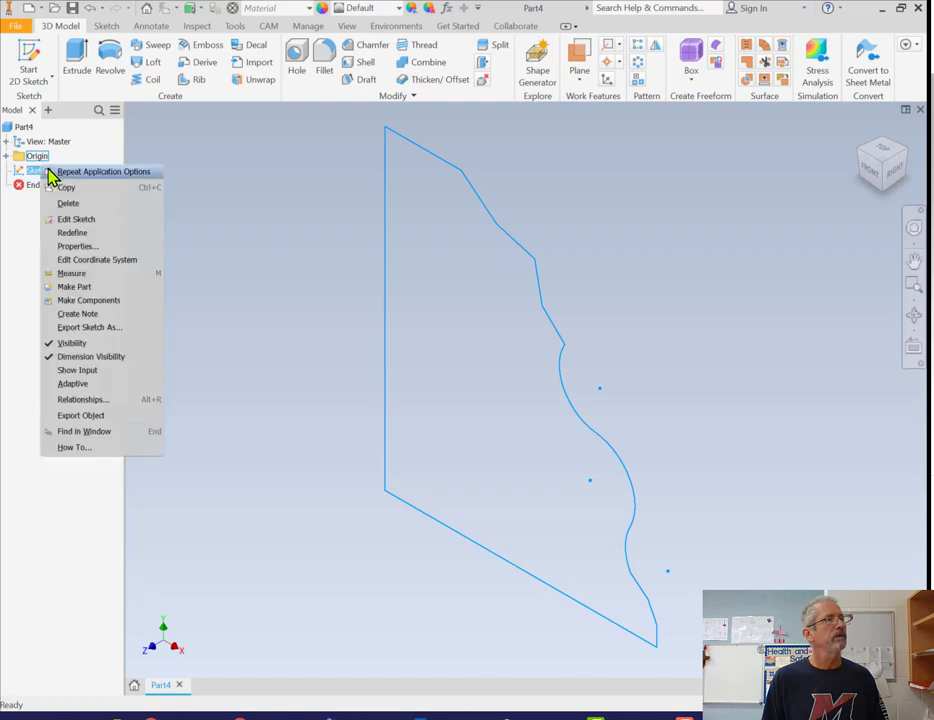
{"action": "left_click", "coordinate": [110, 230]}
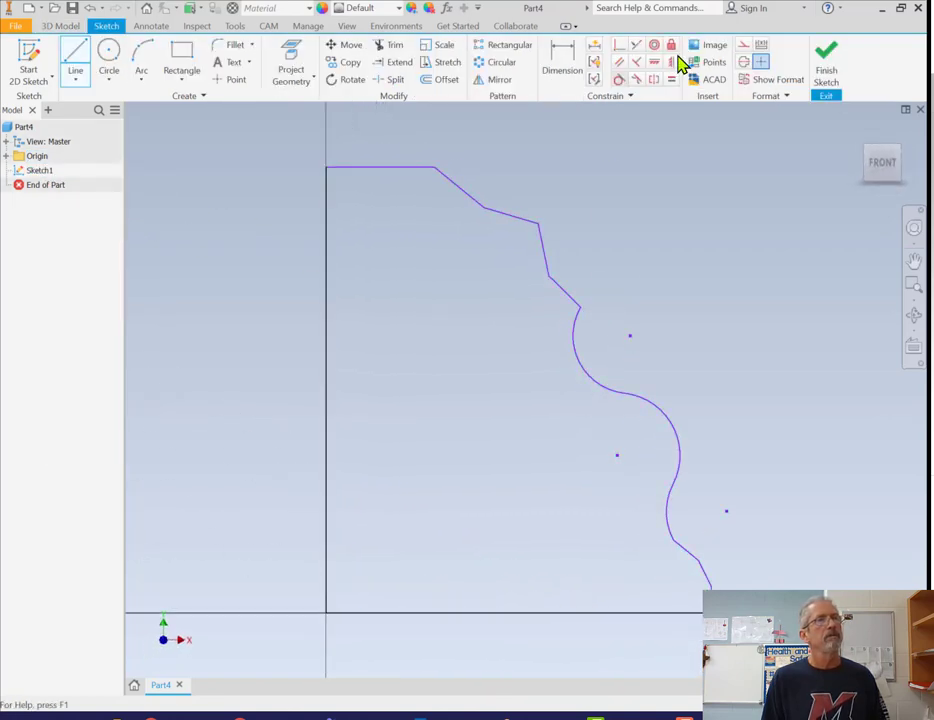
Step: Try to add a coincident constraint between the profile's top horizontal line and its outer endpoint, and finish the sketch
{"action": "left_click", "coordinate": [620, 52]}
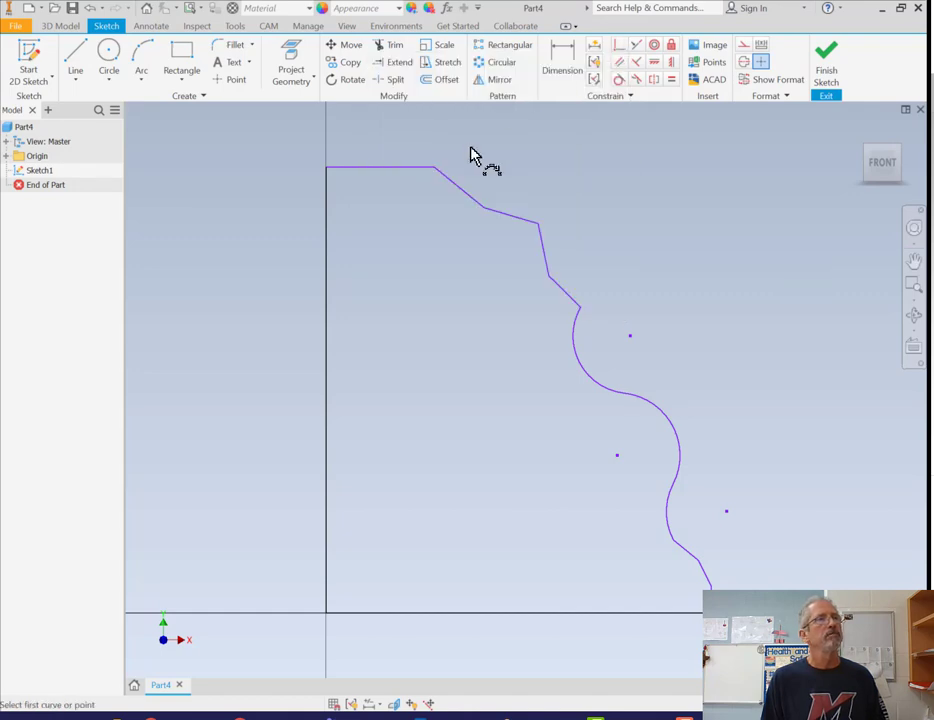
{"action": "left_click", "coordinate": [403, 168]}
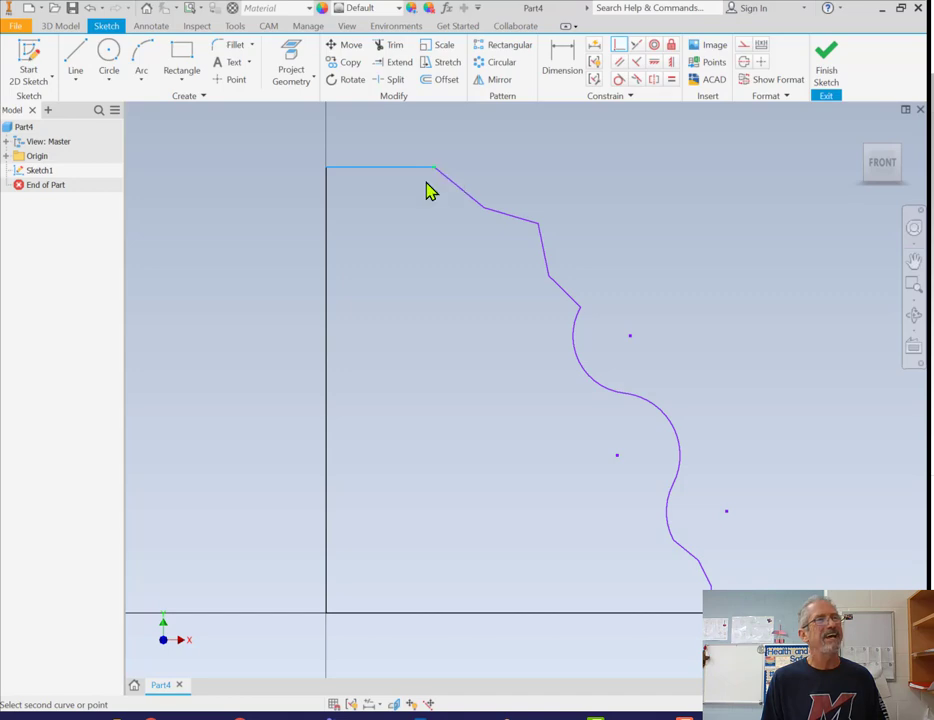
{"action": "left_click", "coordinate": [428, 184]}
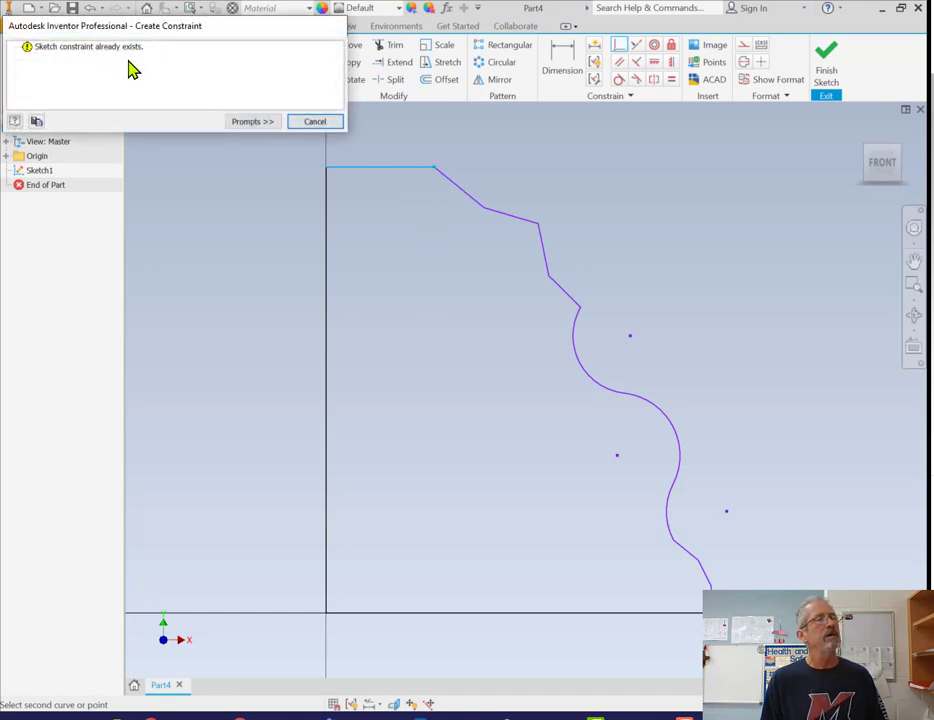
{"action": "left_click", "coordinate": [316, 122]}
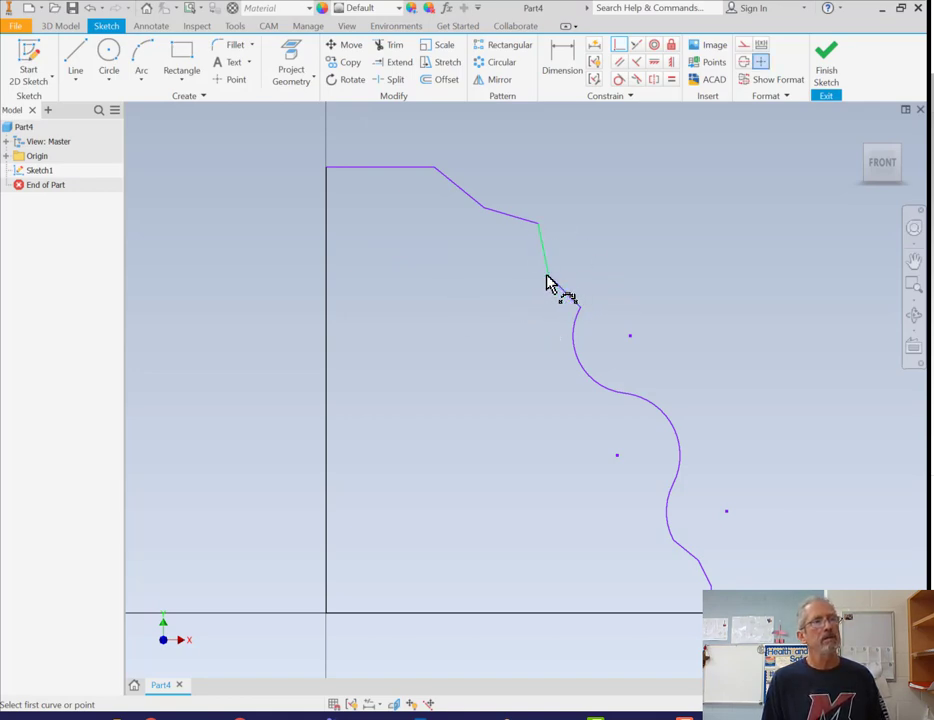
{"action": "scroll", "coordinate": [546, 275], "scroll_direction": "up", "scroll_amount": 5}
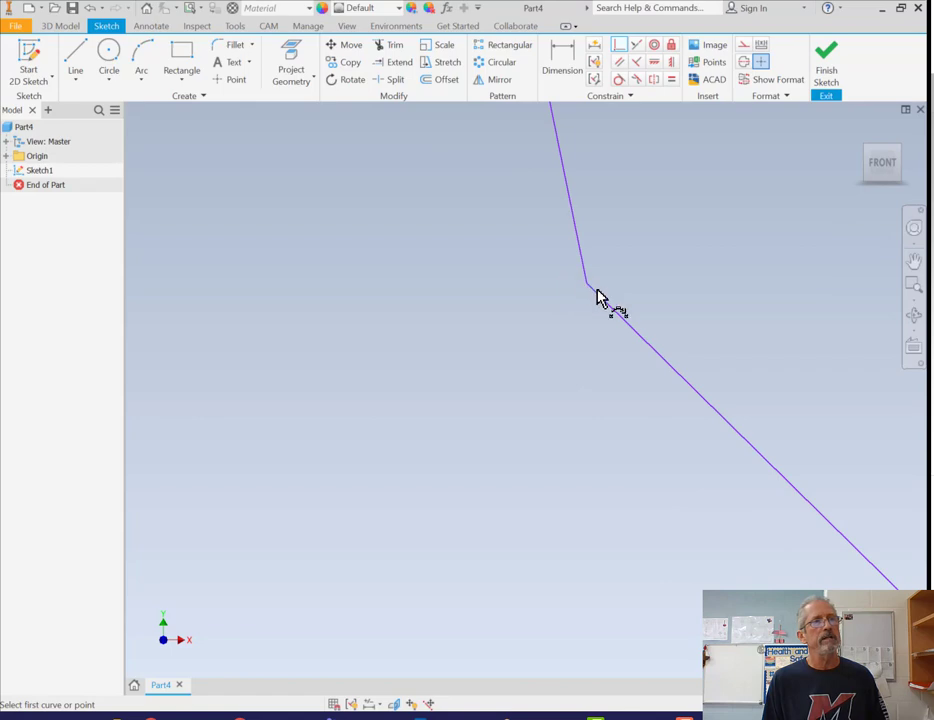
{"action": "scroll", "coordinate": [590, 286], "scroll_direction": "down", "scroll_amount": 4}
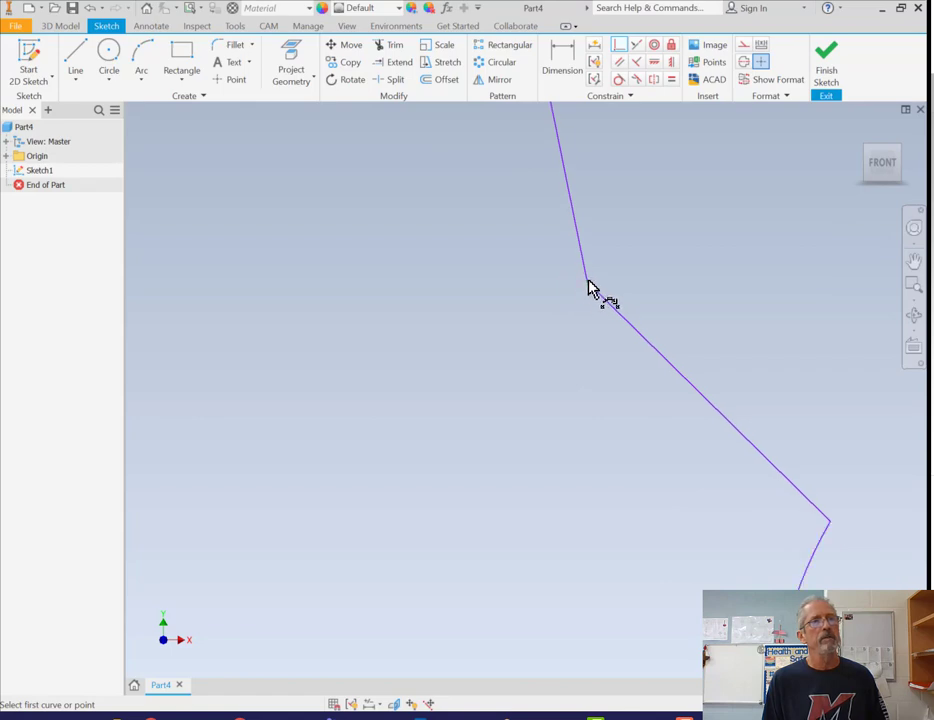
{"action": "left_click", "coordinate": [826, 72]}
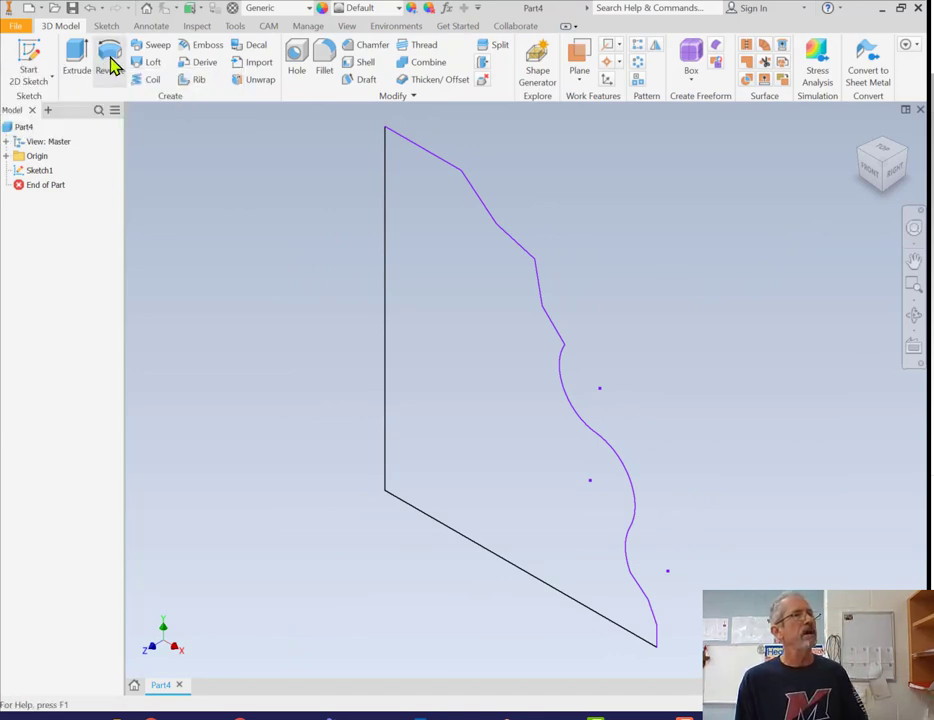
Step: Revolve the closed profile a full 360 degrees about its long vertical line to create a solid
{"action": "left_click", "coordinate": [112, 65]}
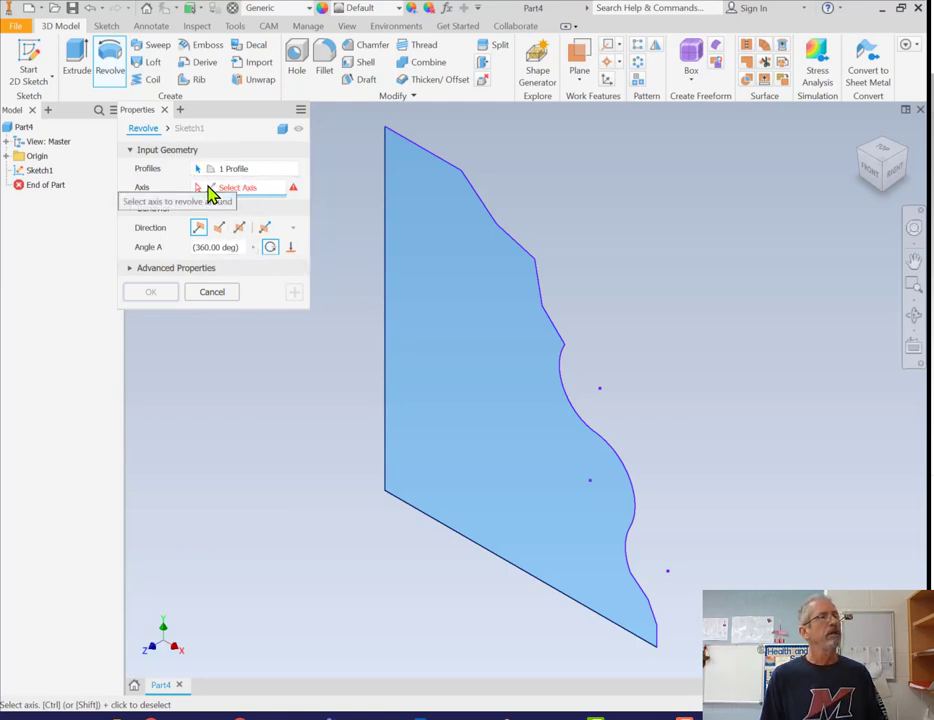
{"action": "left_click", "coordinate": [384, 322]}
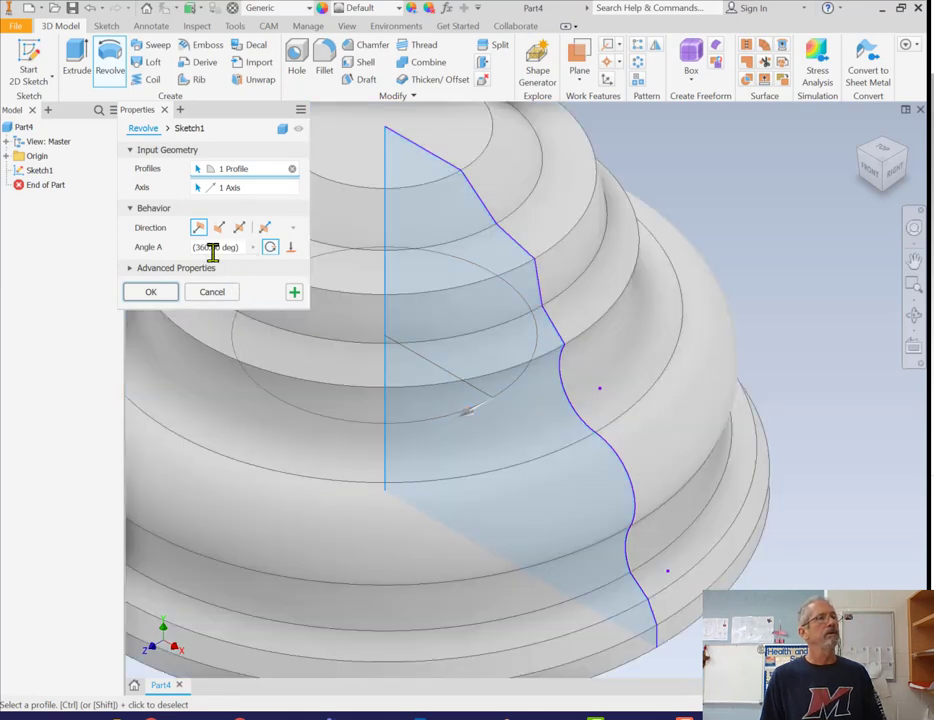
{"action": "left_click", "coordinate": [158, 285]}
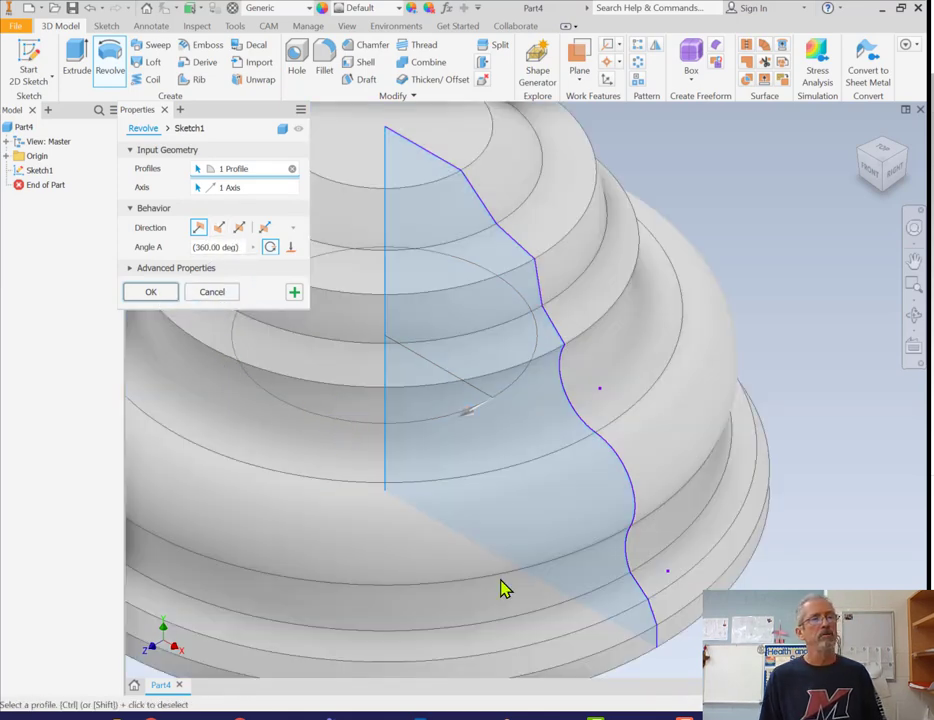
{"action": "scroll", "coordinate": [338, 390], "scroll_direction": "down", "scroll_amount": 3}
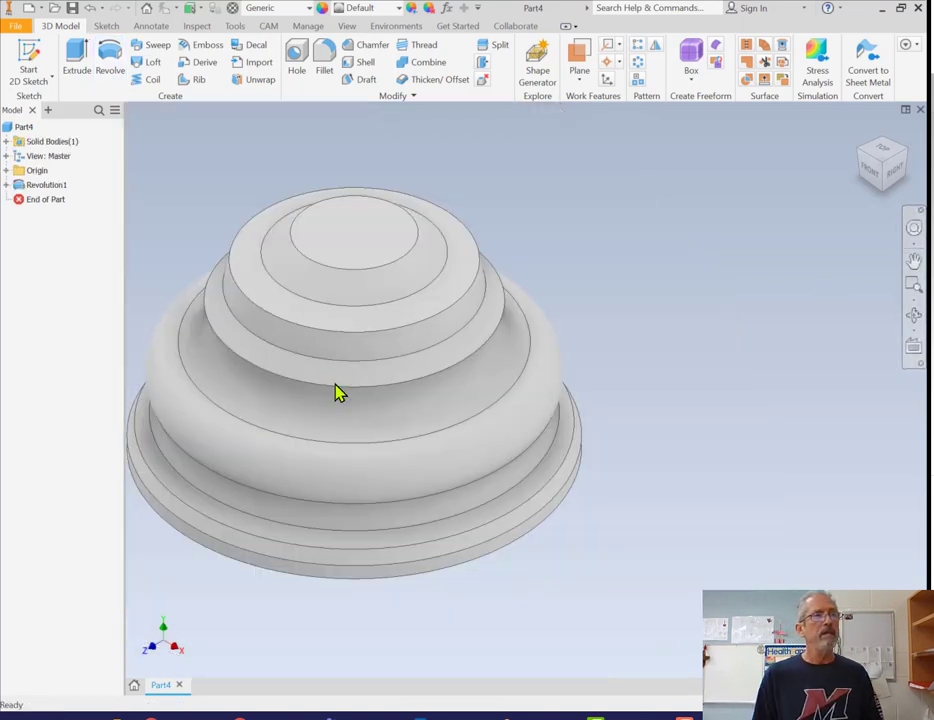
{"action": "middle_click_drag", "start_coordinate": [480, 371], "coordinate": [567, 396]}
{"action": "scroll", "coordinate": [667, 377], "scroll_direction": "down", "scroll_amount": 3}
{"action": "scroll", "coordinate": [590, 399], "scroll_direction": "up", "scroll_amount": 3}
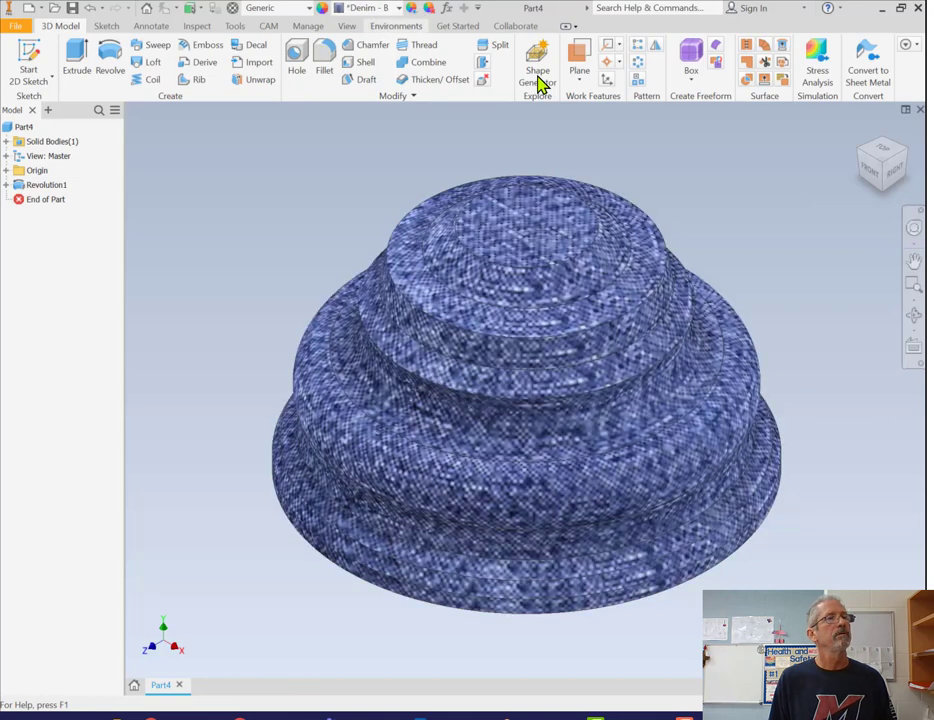
Step: Try successive appearances on the revolved part, including Driftwood, and settle on the one listed as "Engine Tu"
{"action": "key", "text": "Down"}
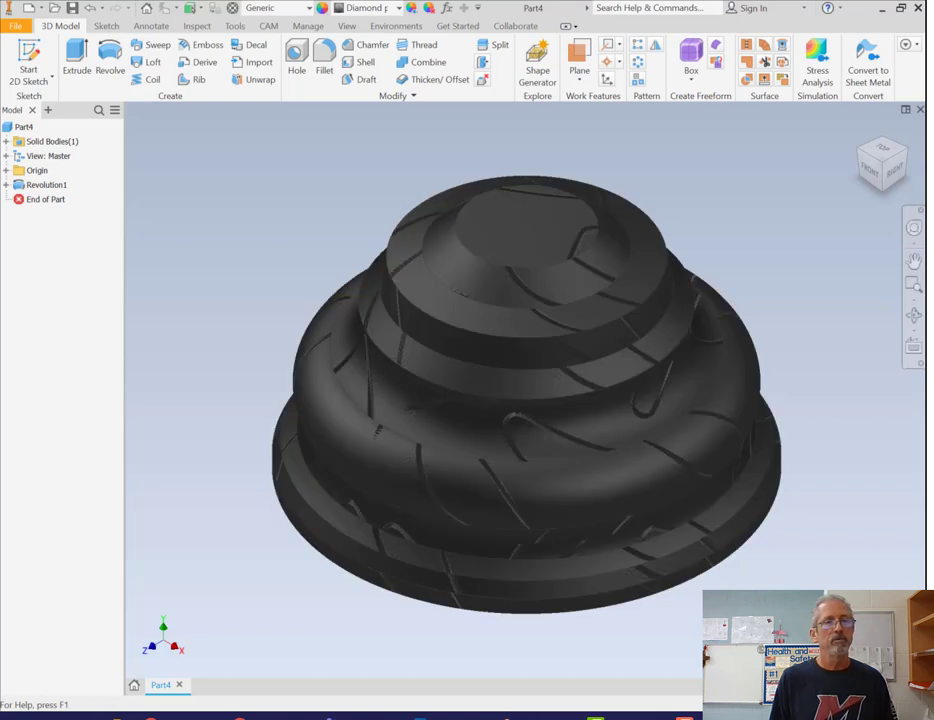
{"action": "key", "text": "Down"}
{"action": "key", "text": "Down"}
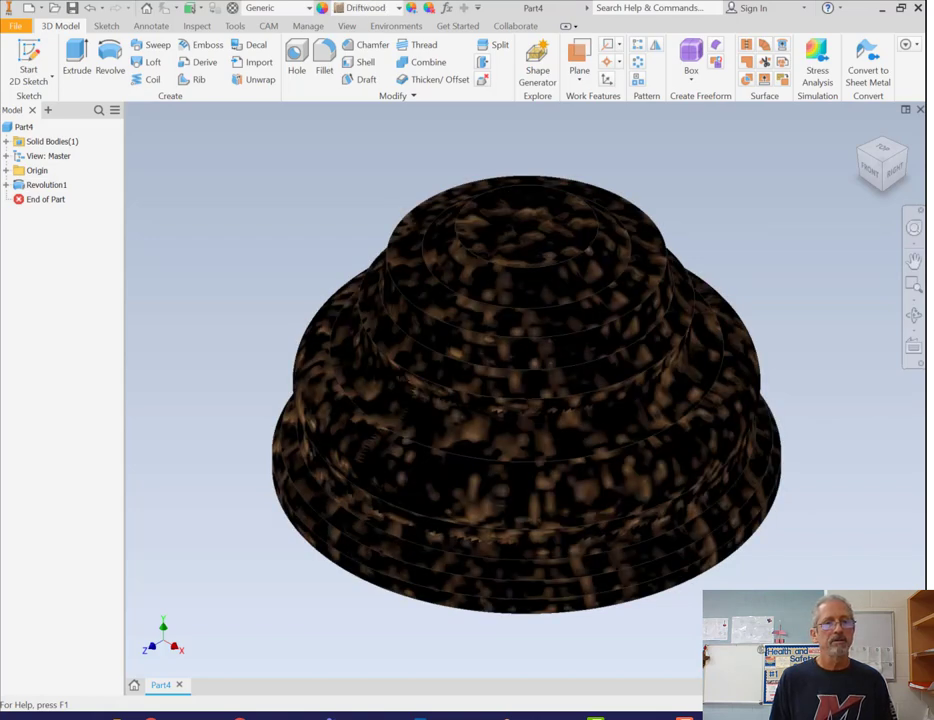
{"action": "key", "text": "Down"}
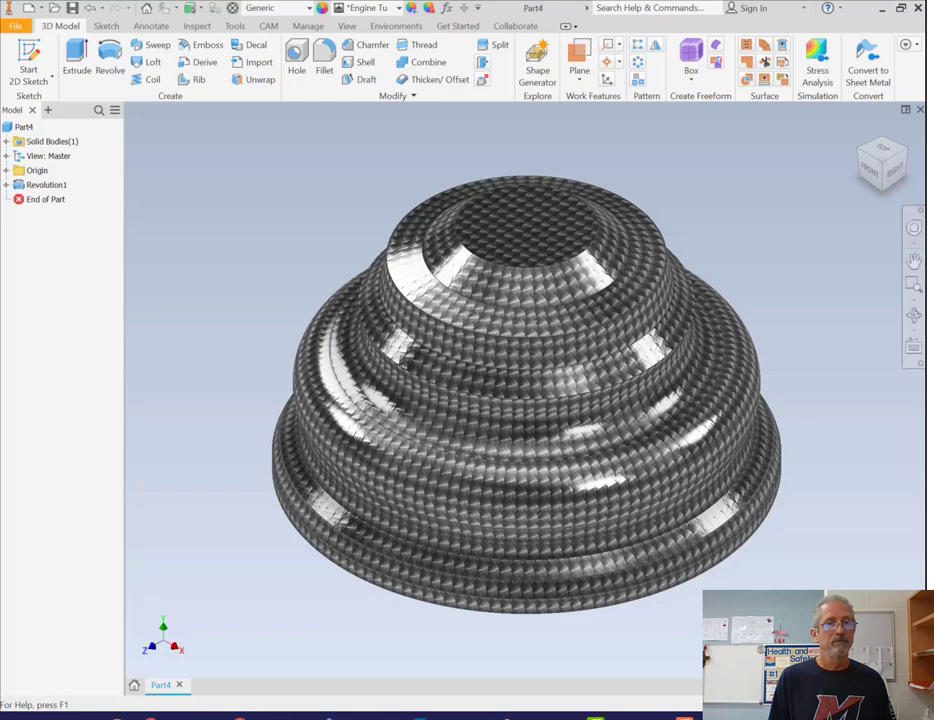
Step: Try other appearances on the revolved part, including Expanded, Diamond, Dark Red and Cyan, and settle on a shiny Copper one
{"action": "key", "text": "Down"}
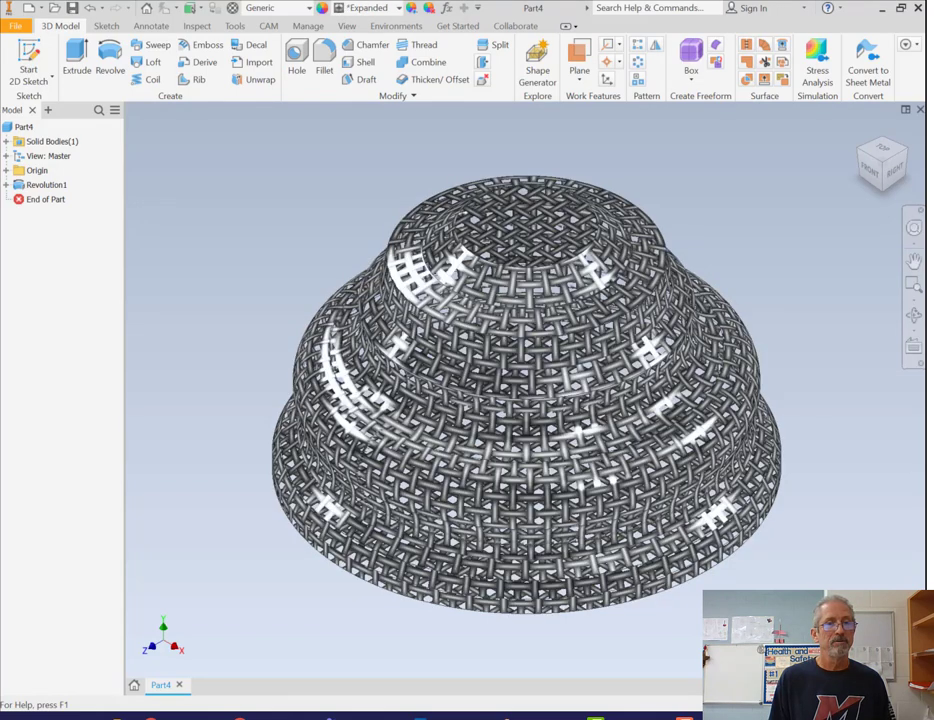
{"action": "key", "text": "Up"}
{"action": "key", "text": "Up"}
{"action": "key", "text": "Up"}
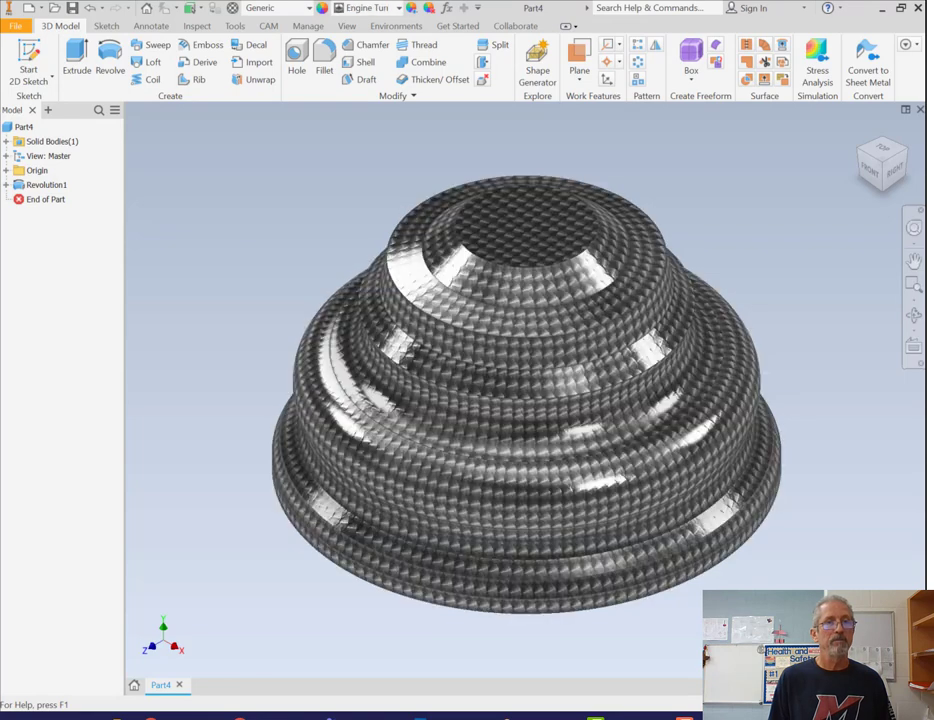
{"action": "key", "text": "Up"}
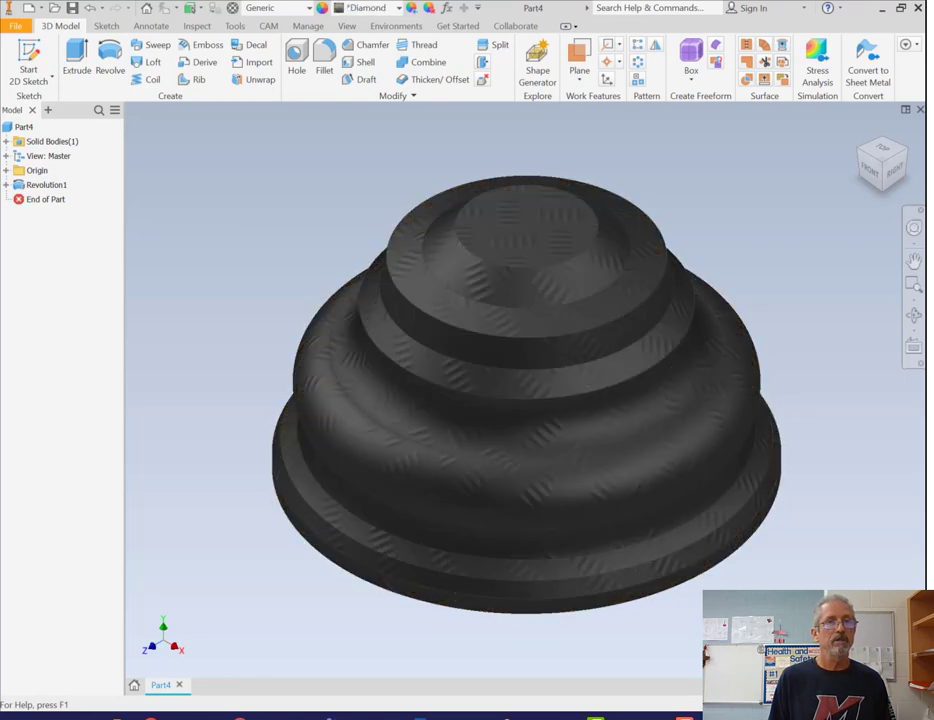
{"action": "key", "text": "Up"}
{"action": "key", "text": "Up"}
{"action": "key", "text": "Up"}
{"action": "key", "text": "Up"}
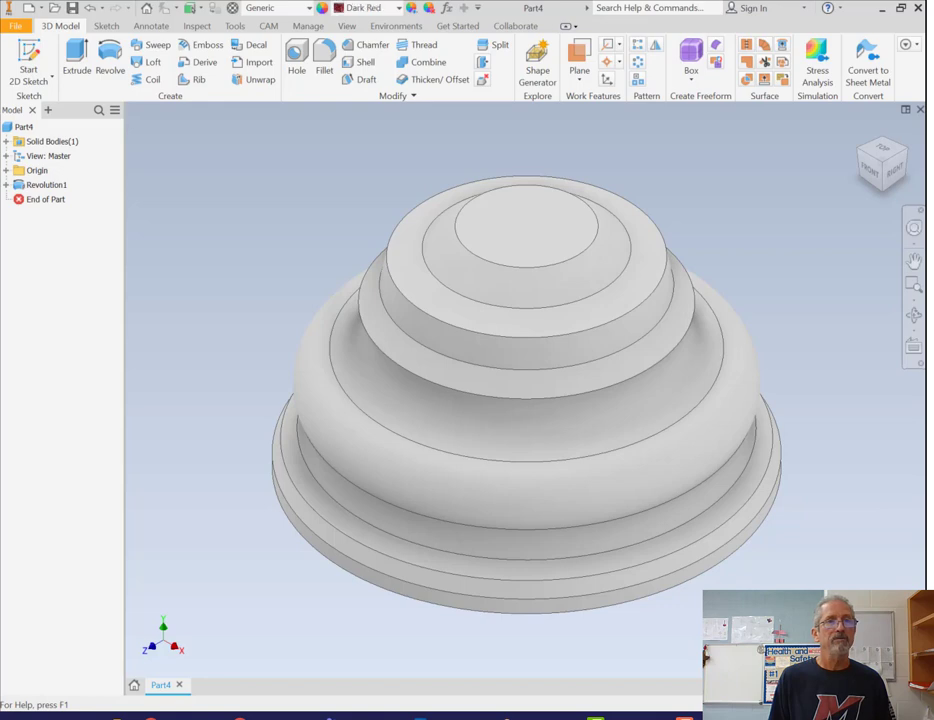
{"action": "key", "text": "Up"}
{"action": "key", "text": "Up"}
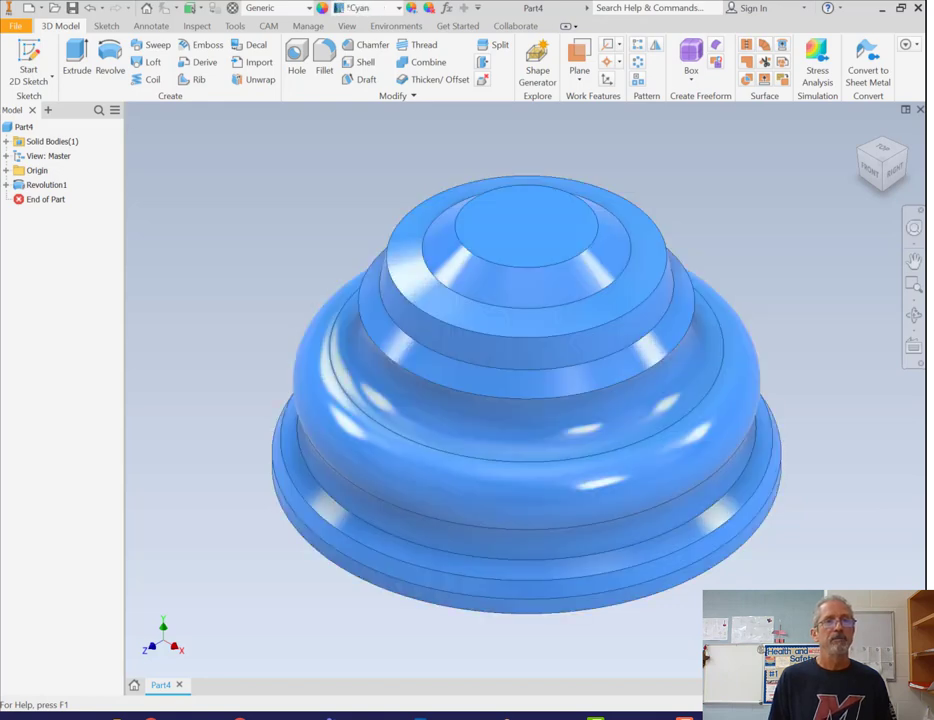
{"action": "key", "text": "Up"}
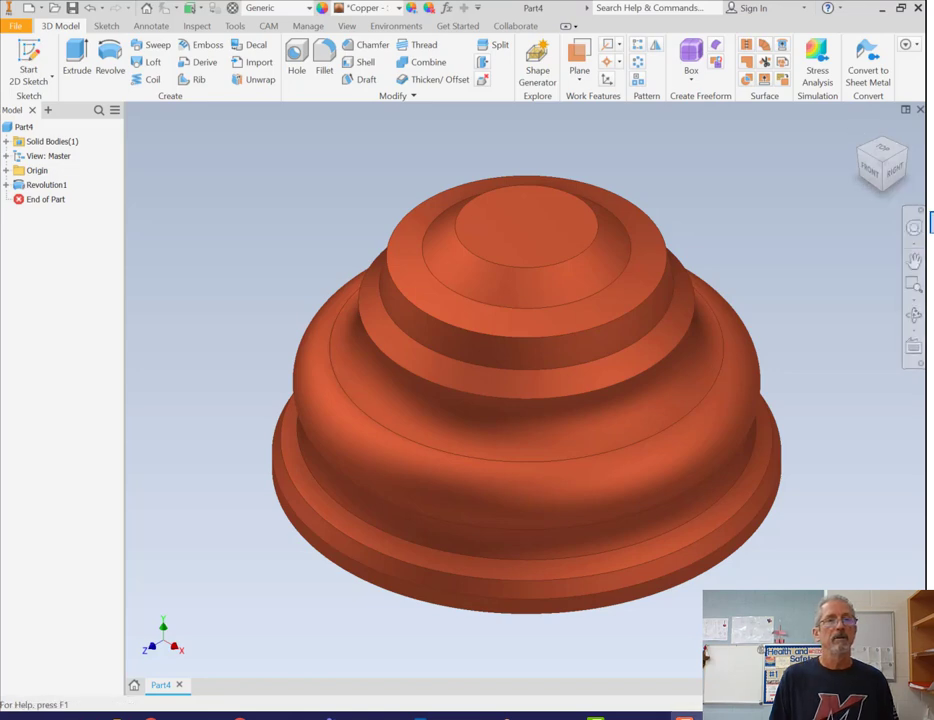
{"action": "key", "text": "Up"}
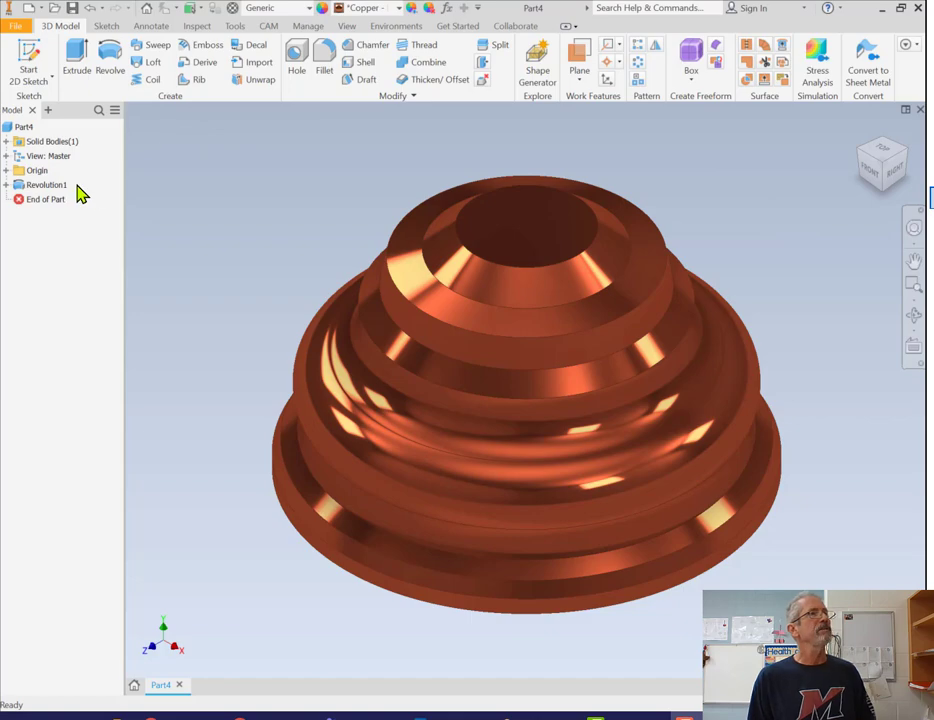
Step: Shell the revolved part with a 0.03 in wall thickness, removing its small circular top face
{"action": "left_click", "coordinate": [6, 185]}
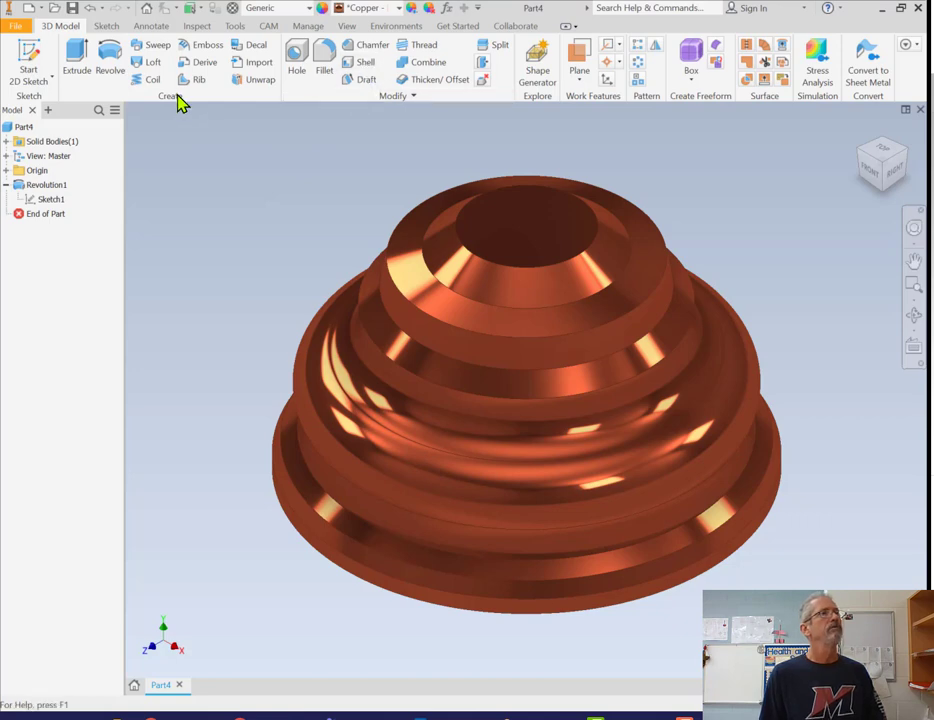
{"action": "left_click", "coordinate": [411, 97]}
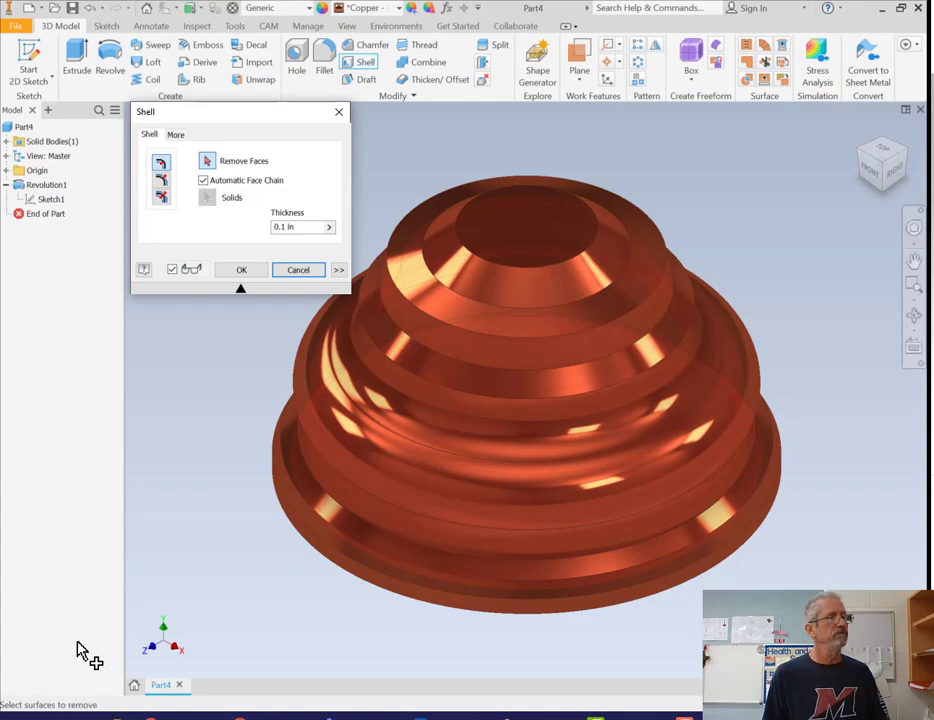
{"action": "left_click", "coordinate": [505, 225]}
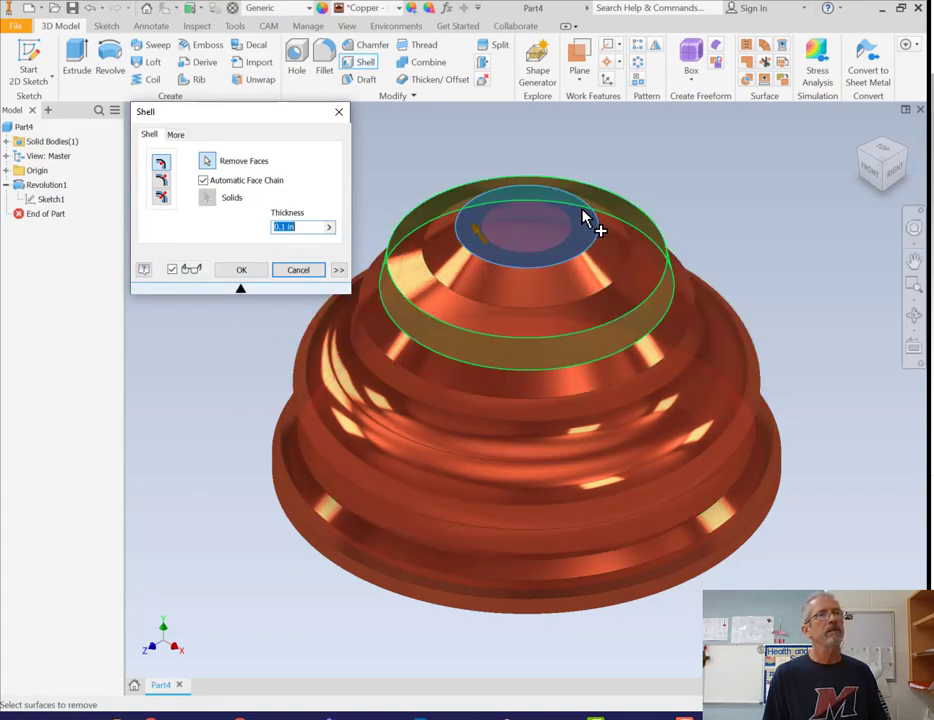
{"action": "left_click", "coordinate": [282, 226]}
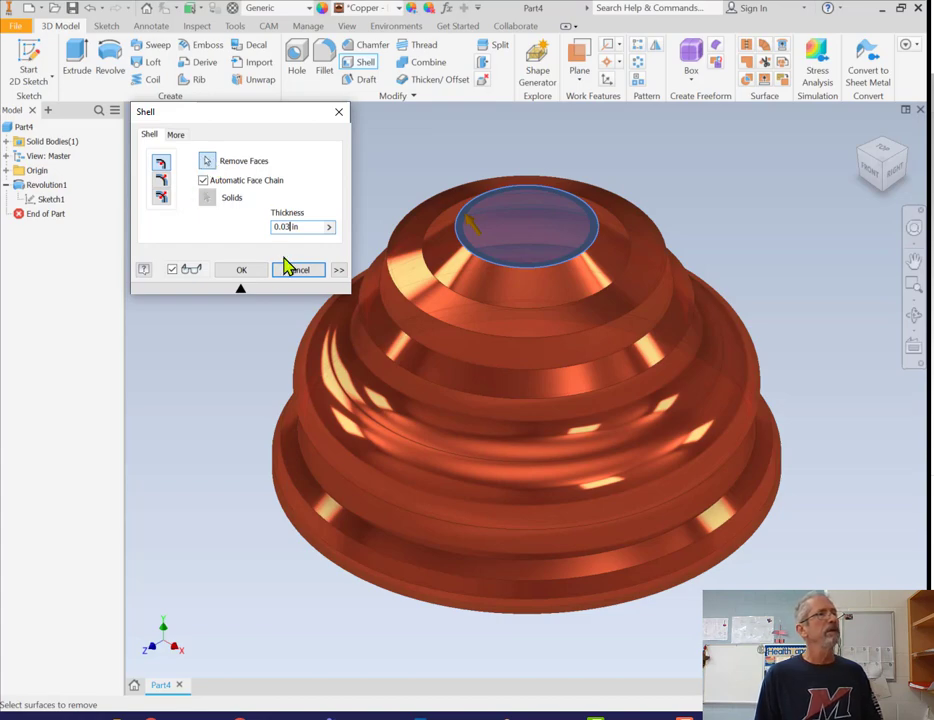
{"action": "left_click", "coordinate": [250, 270]}
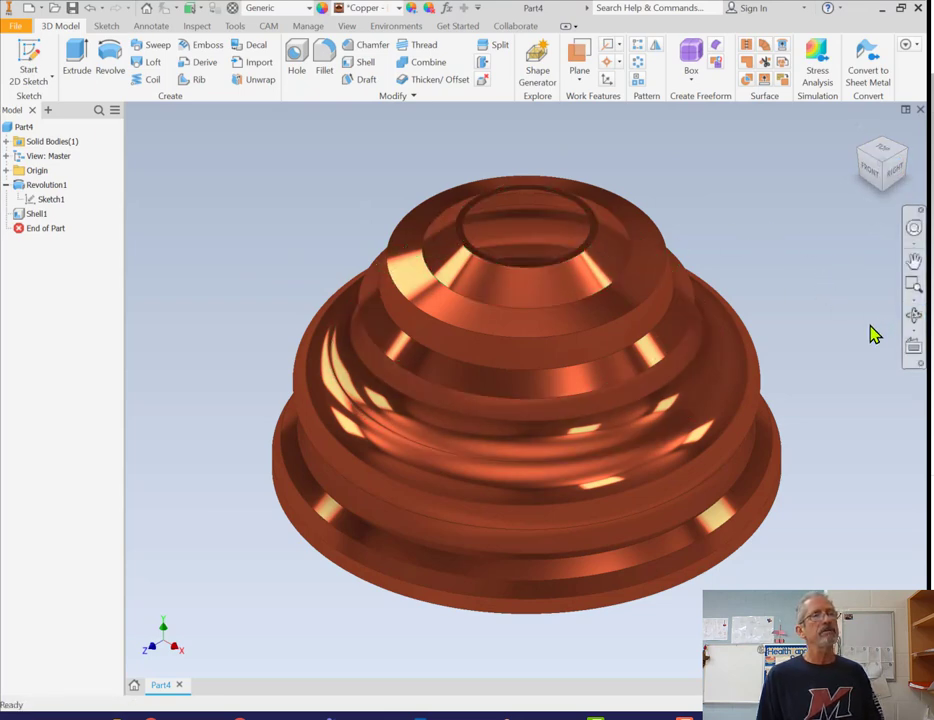
Step: Examine the shelled copper part's opening and outer shape from several angles, returning to the home view
{"action": "left_click", "coordinate": [912, 316]}
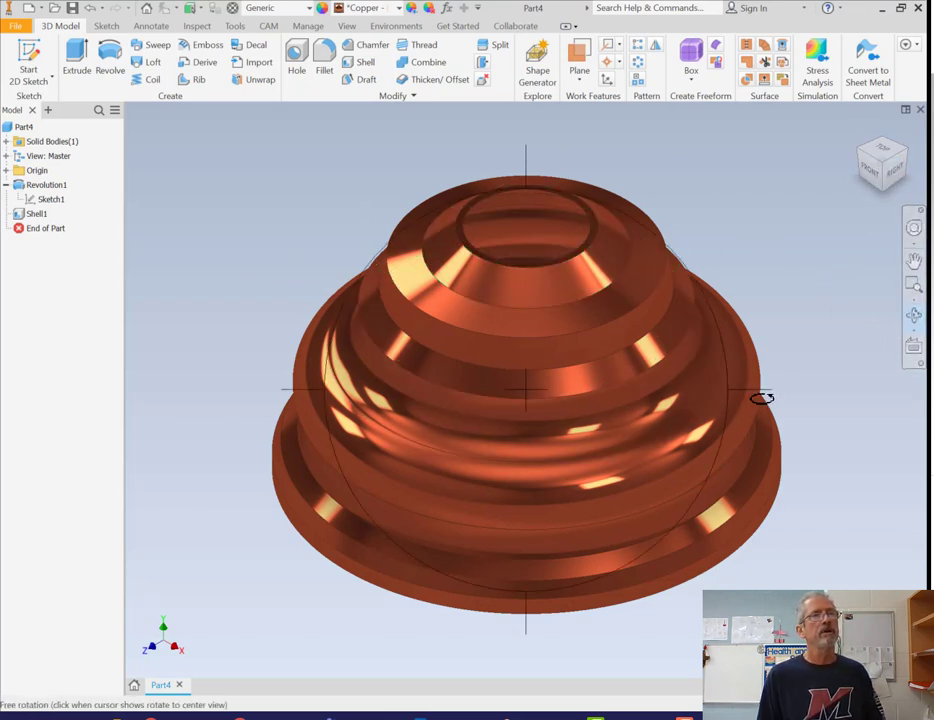
{"action": "left_click_drag", "start_coordinate": [756, 393], "coordinate": [596, 399]}
{"action": "left_click_drag", "start_coordinate": [536, 179], "coordinate": [592, 190]}
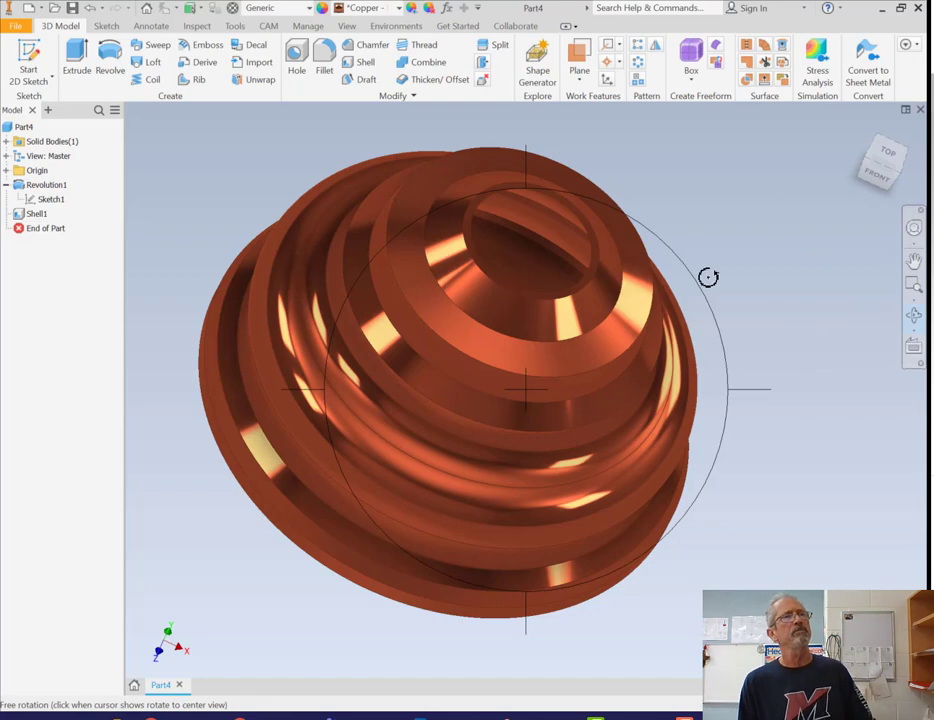
{"action": "left_click_drag", "start_coordinate": [520, 160], "coordinate": [519, 150]}
{"action": "key", "text": "Escape"}
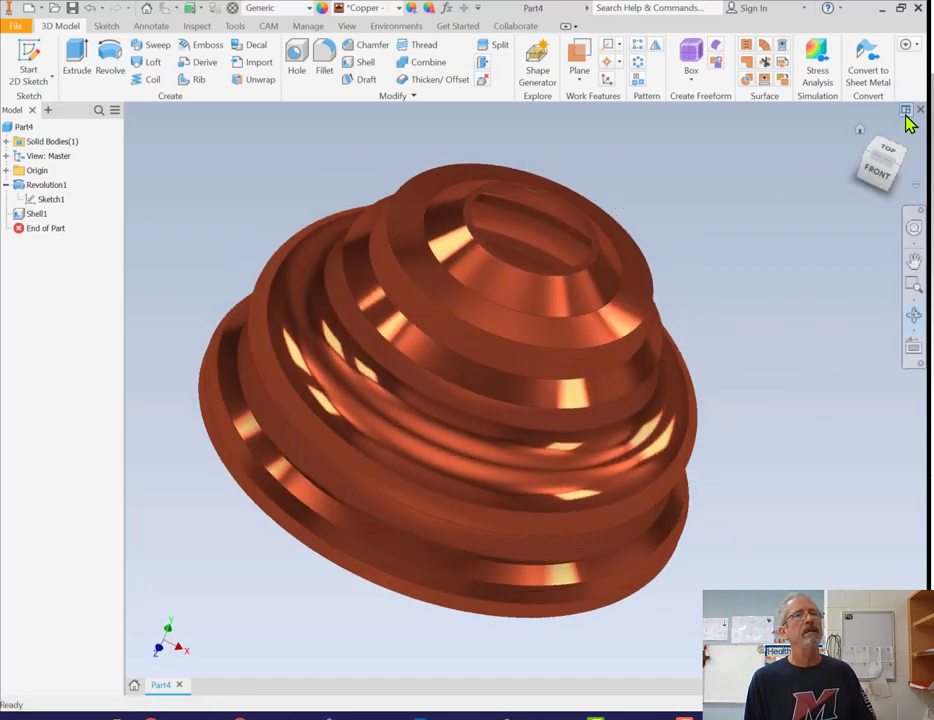
{"action": "left_click", "coordinate": [862, 185]}
{"action": "left_click", "coordinate": [914, 315]}
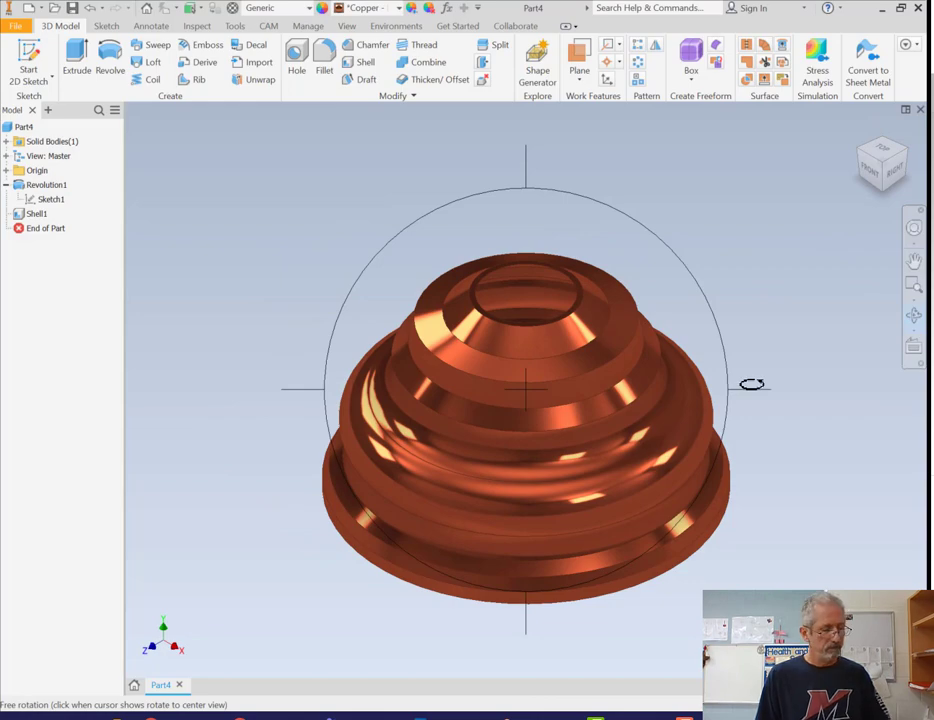
{"action": "left_click_drag", "start_coordinate": [751, 384], "coordinate": [784, 407]}
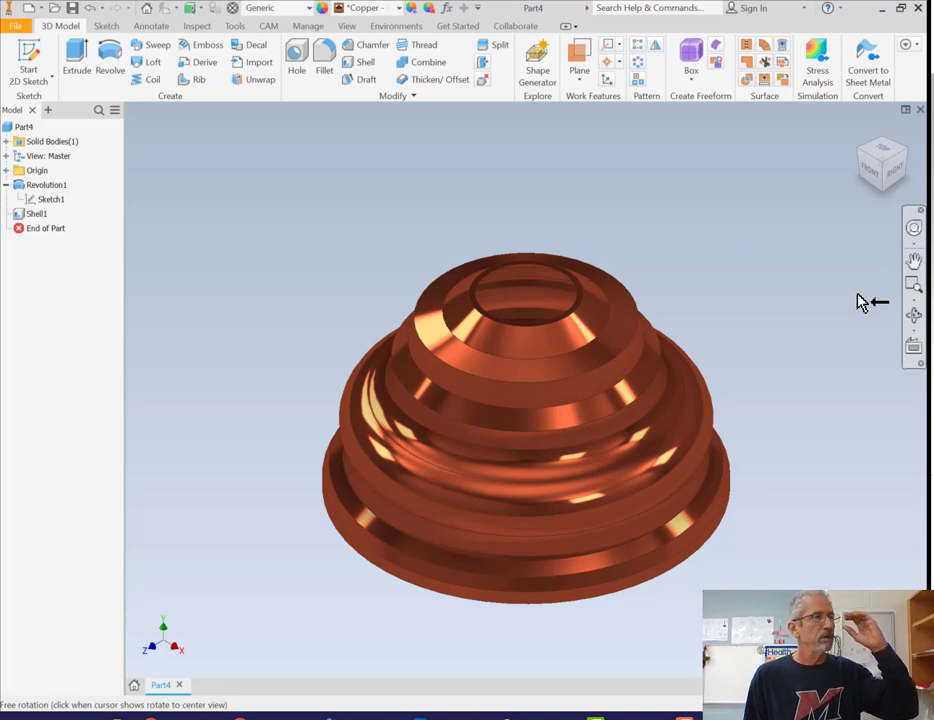
{"action": "key", "text": "Escape"}
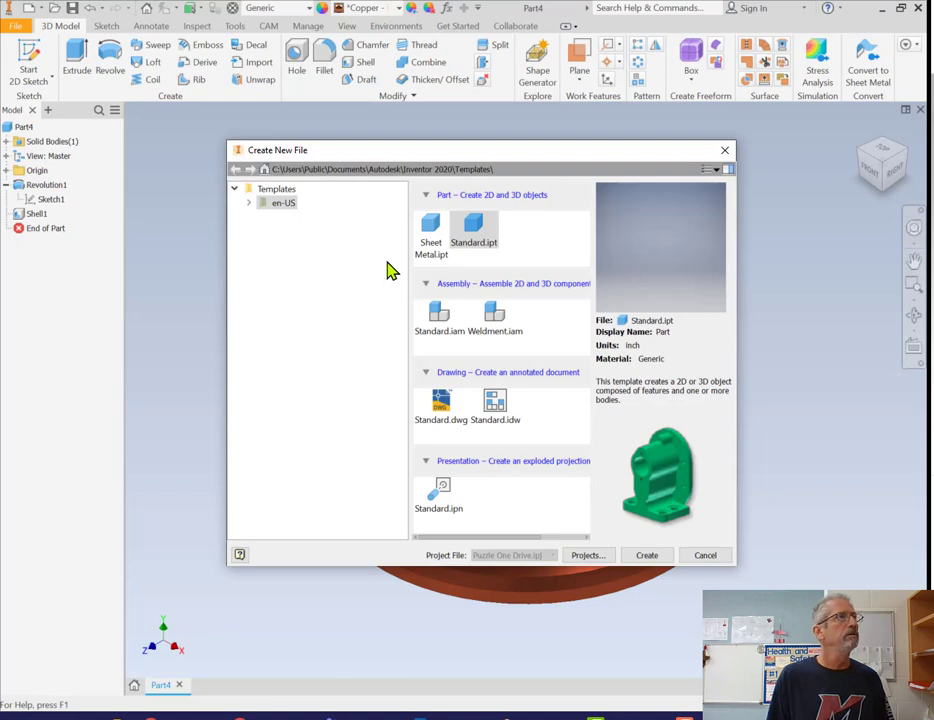
Step: Create a new part from the Standard.ipt template and start a 2D sketch on the horizontal XZ plane
{"action": "double_click", "coordinate": [481, 240]}
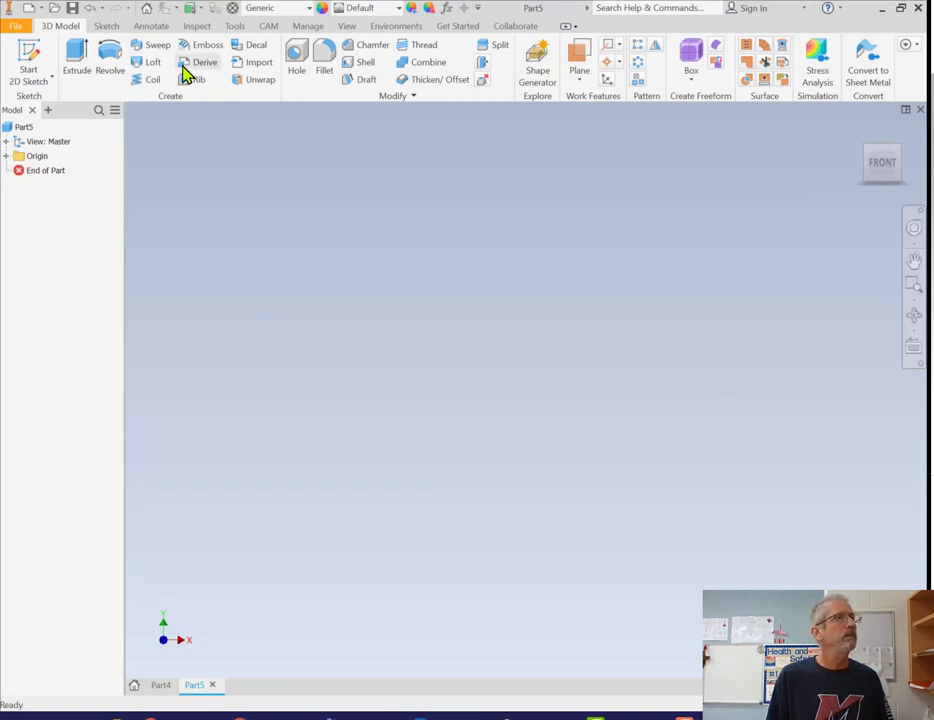
{"action": "left_click", "coordinate": [22, 44]}
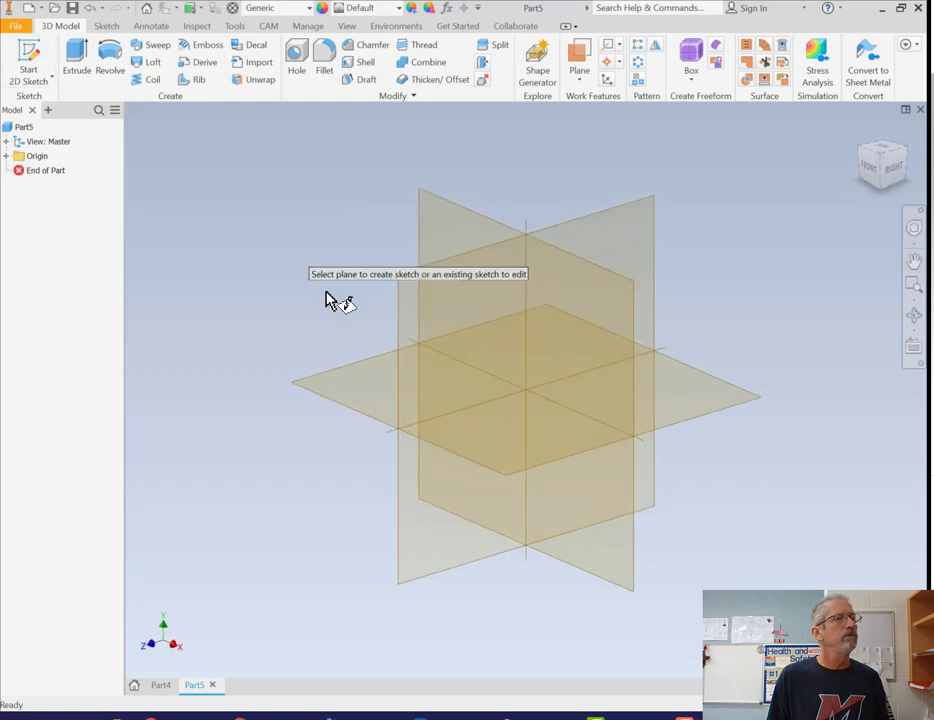
{"action": "left_click", "coordinate": [339, 379]}
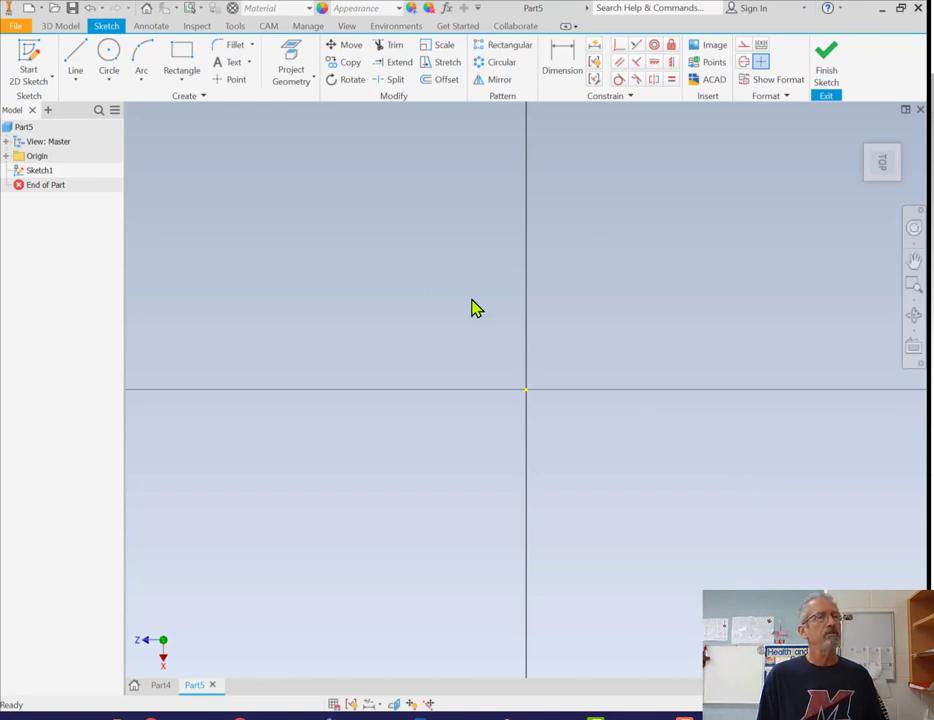
Step: Sketch a circle about 4 in in diameter centred on the origin, and finish the sketch
{"action": "scroll", "coordinate": [523, 380], "scroll_direction": "up", "scroll_amount": 3}
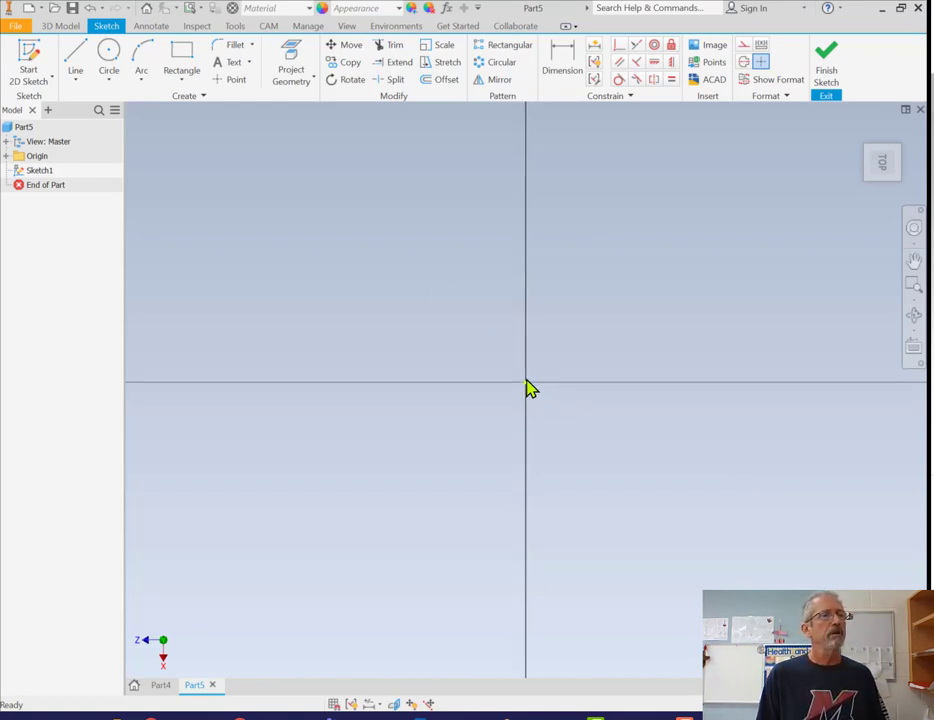
{"action": "mouse_move", "coordinate": [535, 385]}
{"action": "middle_mouse_down"}
{"action": "mouse_move", "coordinate": [519, 399]}
{"action": "mouse_move", "coordinate": [523, 413]}
{"action": "middle_mouse_up"}
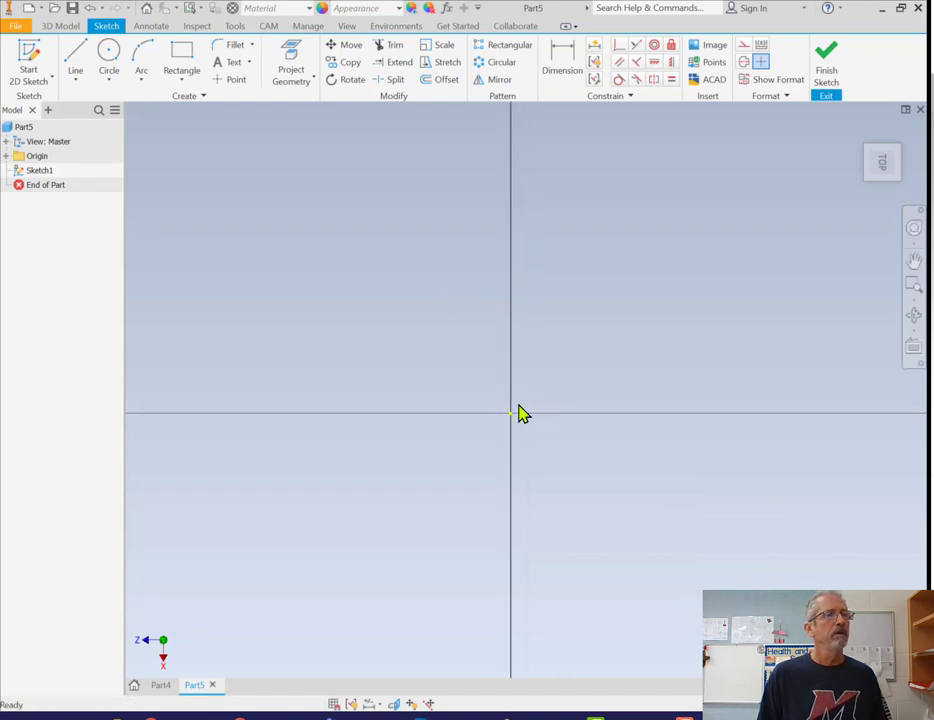
{"action": "left_click", "coordinate": [109, 55]}
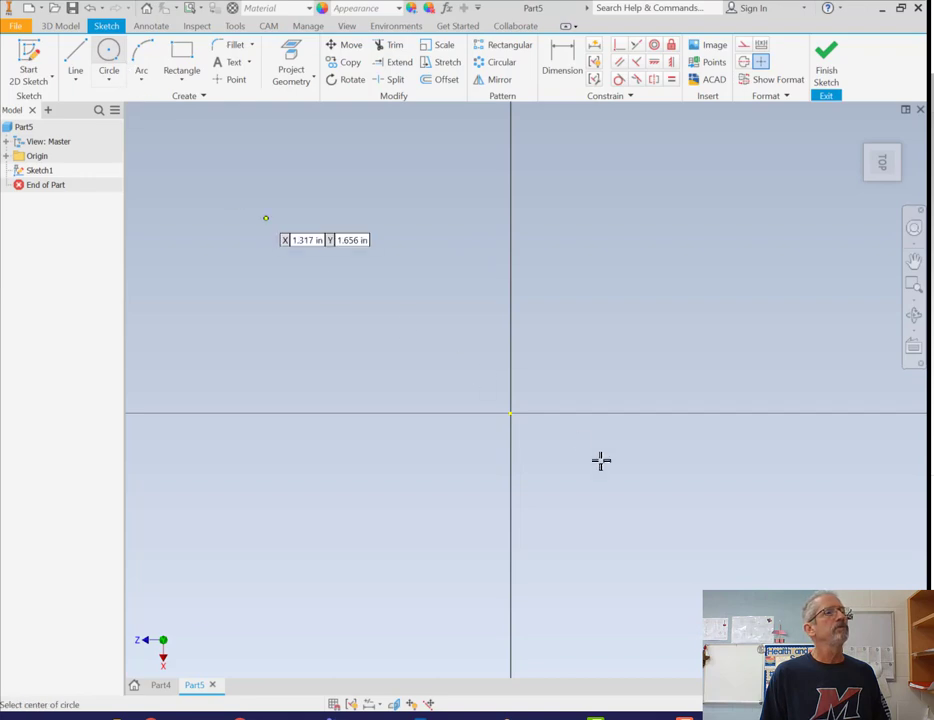
{"action": "left_click", "coordinate": [509, 413]}
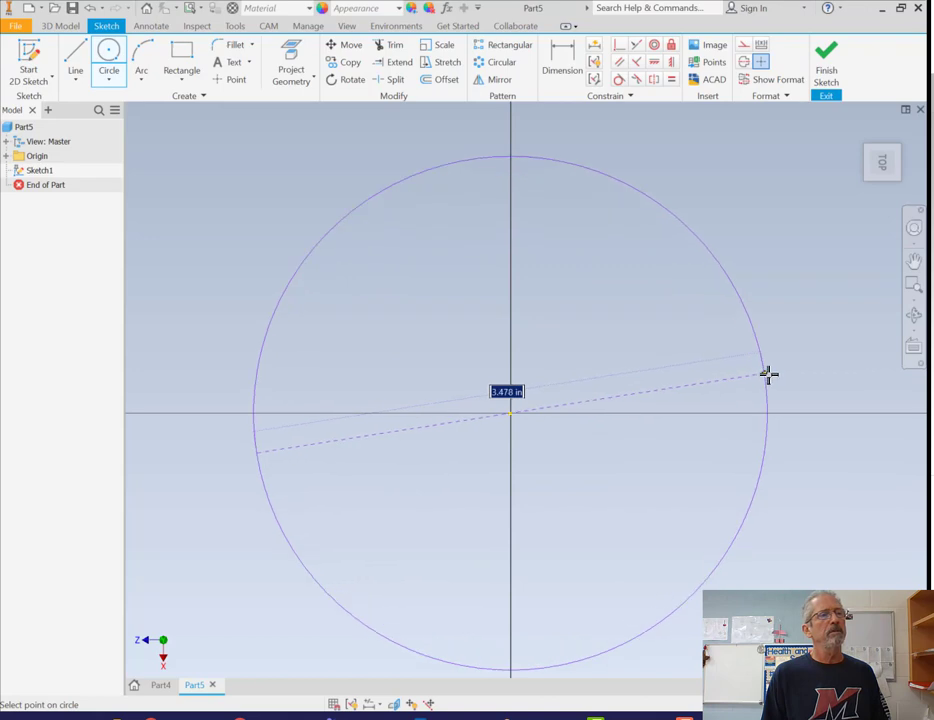
{"action": "left_click", "coordinate": [807, 410]}
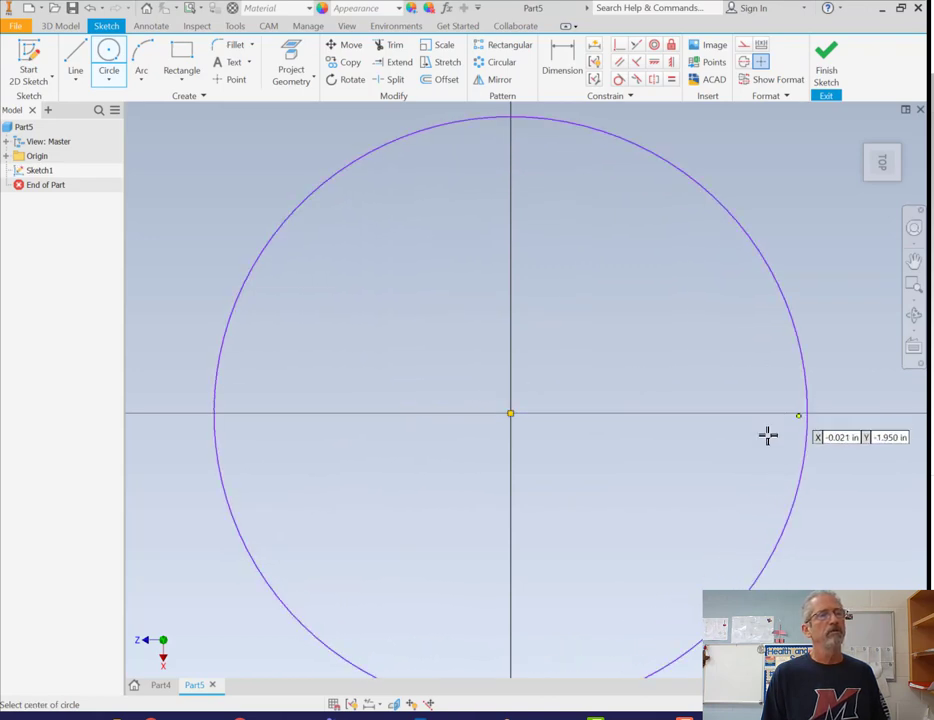
{"action": "left_click", "coordinate": [836, 78]}
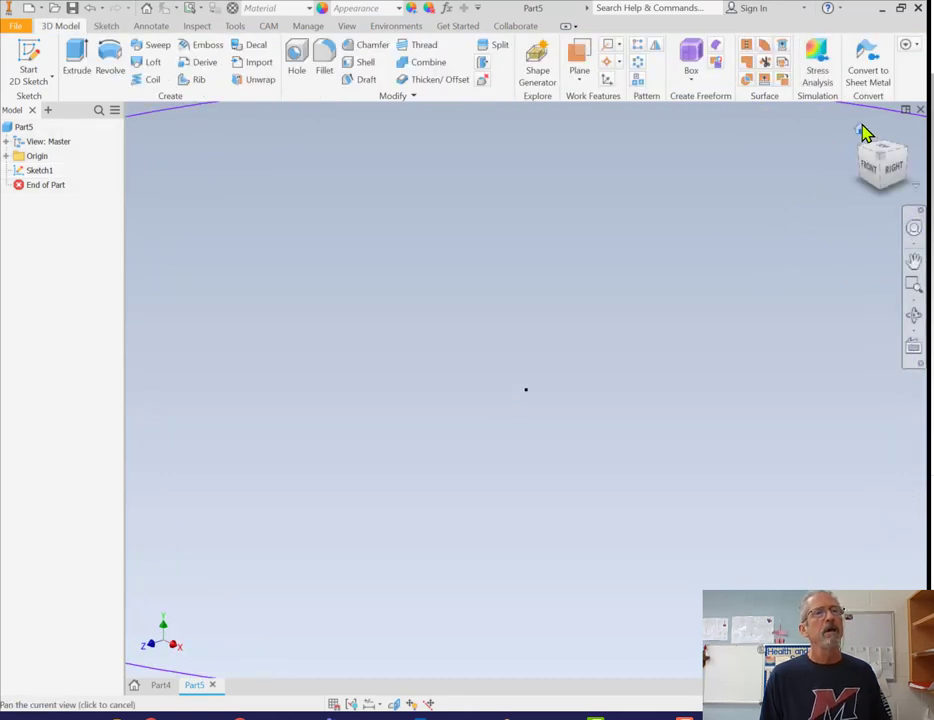
{"action": "left_click", "coordinate": [860, 129]}
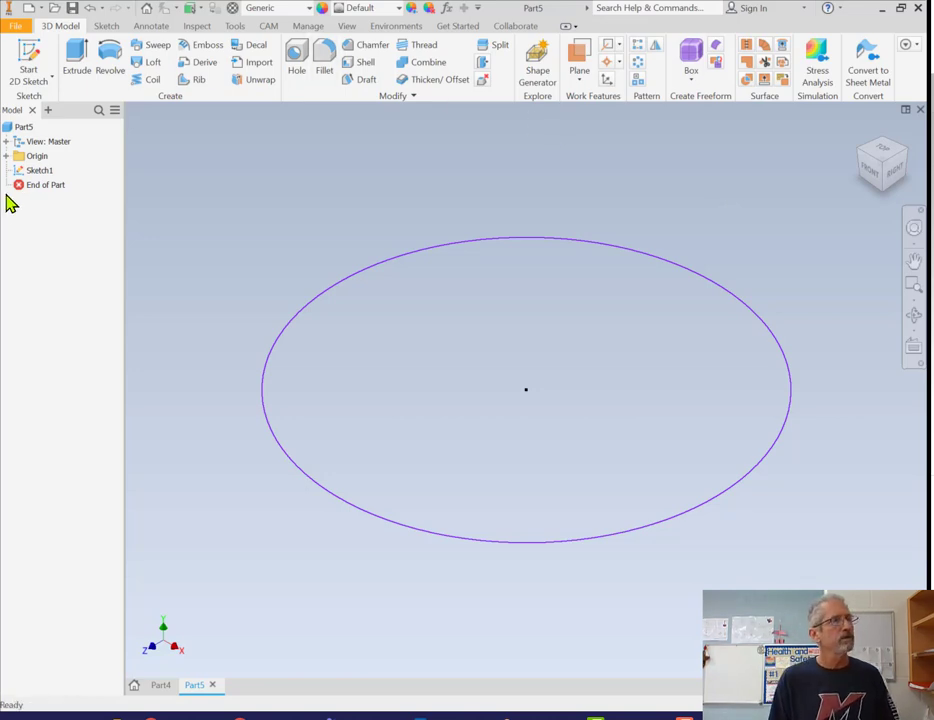
Step: Create a work plane offset 6 in above the origin's XZ plane
{"action": "left_click", "coordinate": [50, 172]}
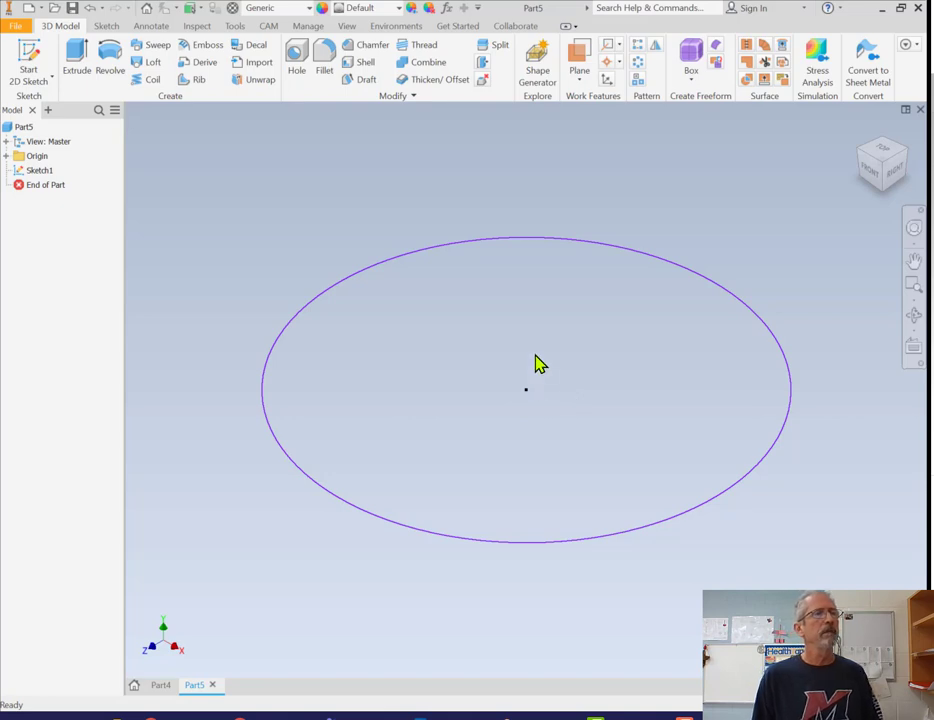
{"action": "scroll", "coordinate": [537, 364], "scroll_direction": "up", "scroll_amount": 5}
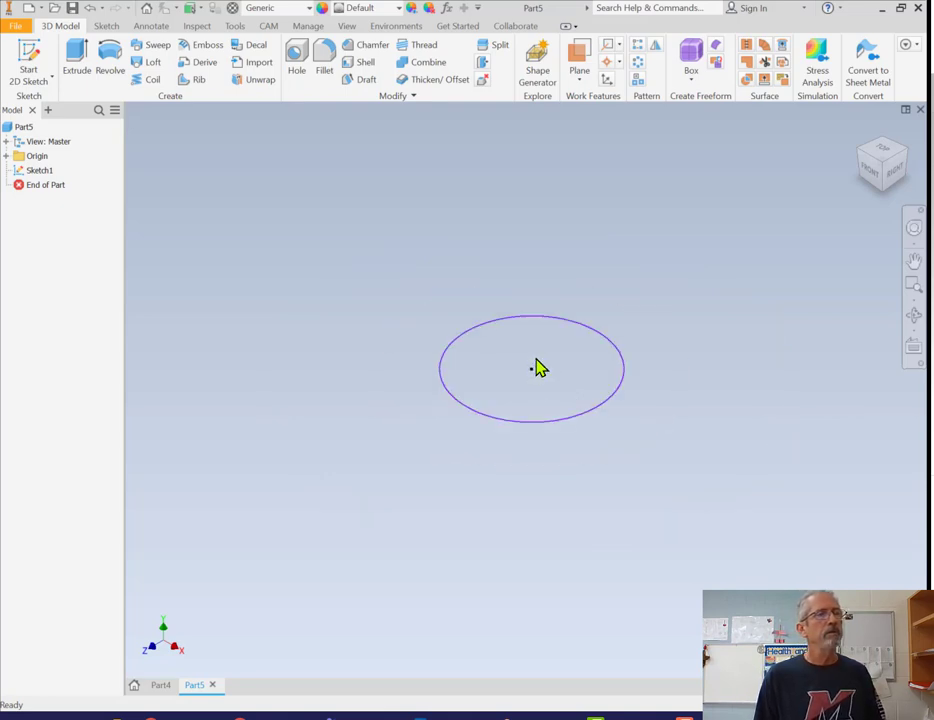
{"action": "middle_click_drag", "start_coordinate": [537, 368], "coordinate": [503, 509]}
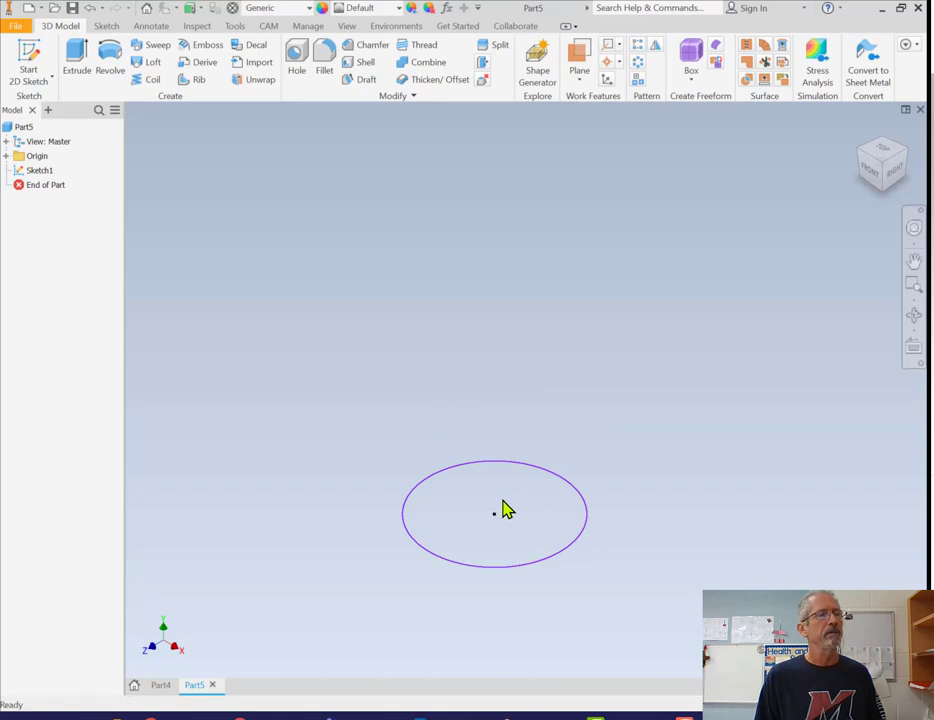
{"action": "left_click", "coordinate": [6, 157]}
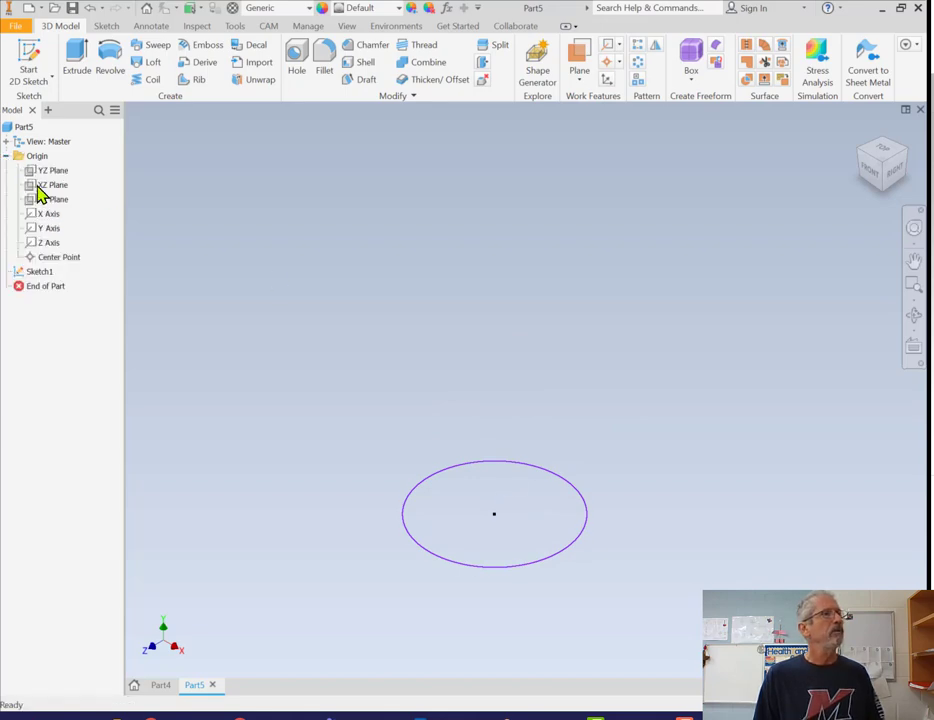
{"action": "left_click", "coordinate": [582, 56]}
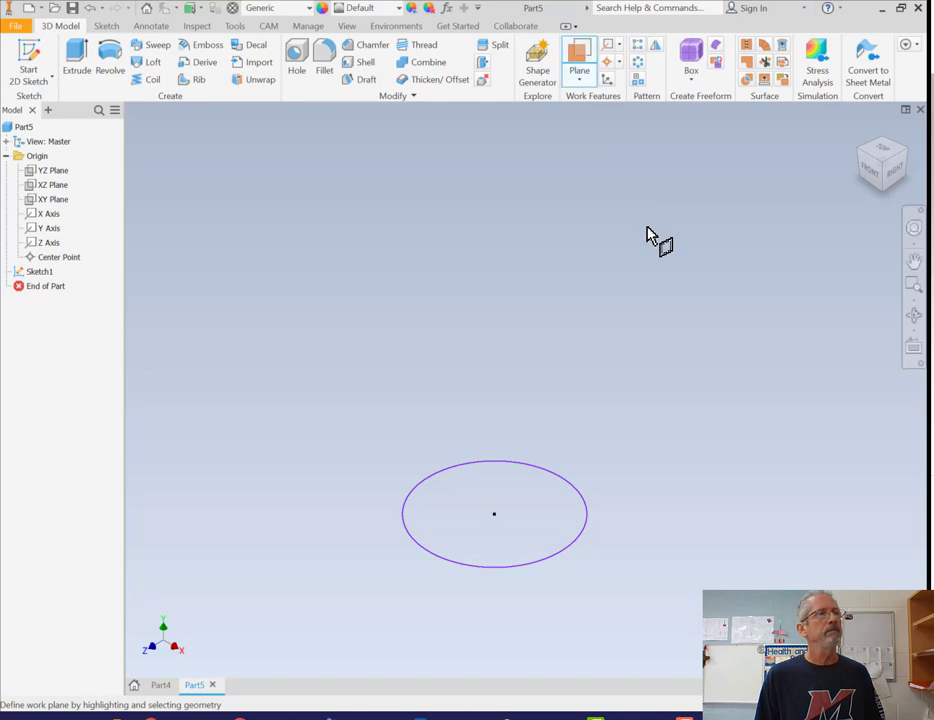
{"action": "left_click", "coordinate": [50, 186]}
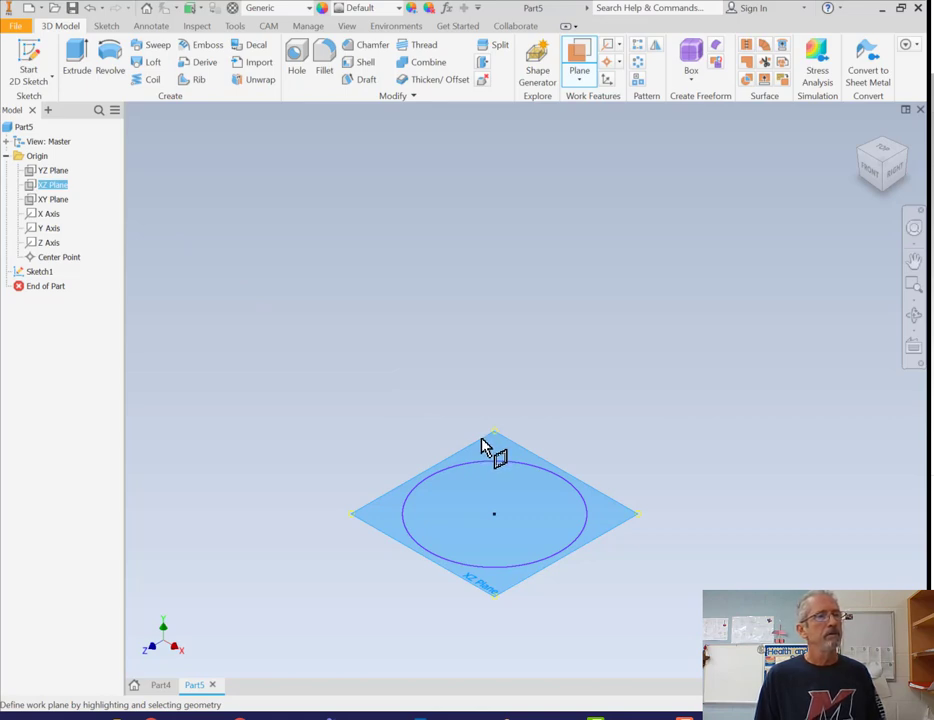
{"action": "left_click_drag", "start_coordinate": [484, 432], "coordinate": [500, 215]}
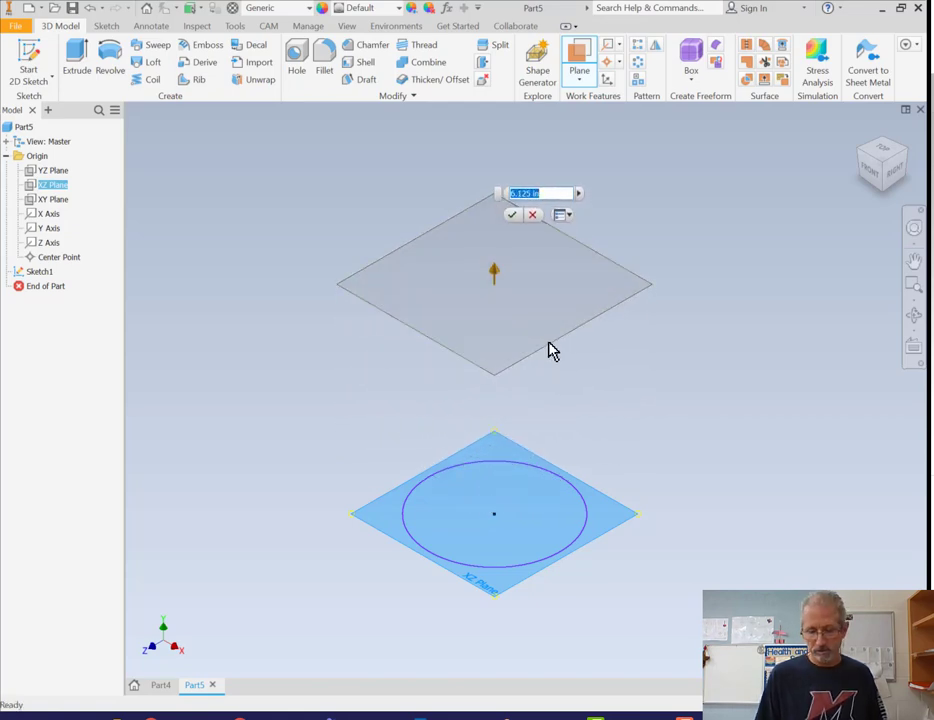
{"action": "type", "text": "6"}
{"action": "key", "text": "Return"}
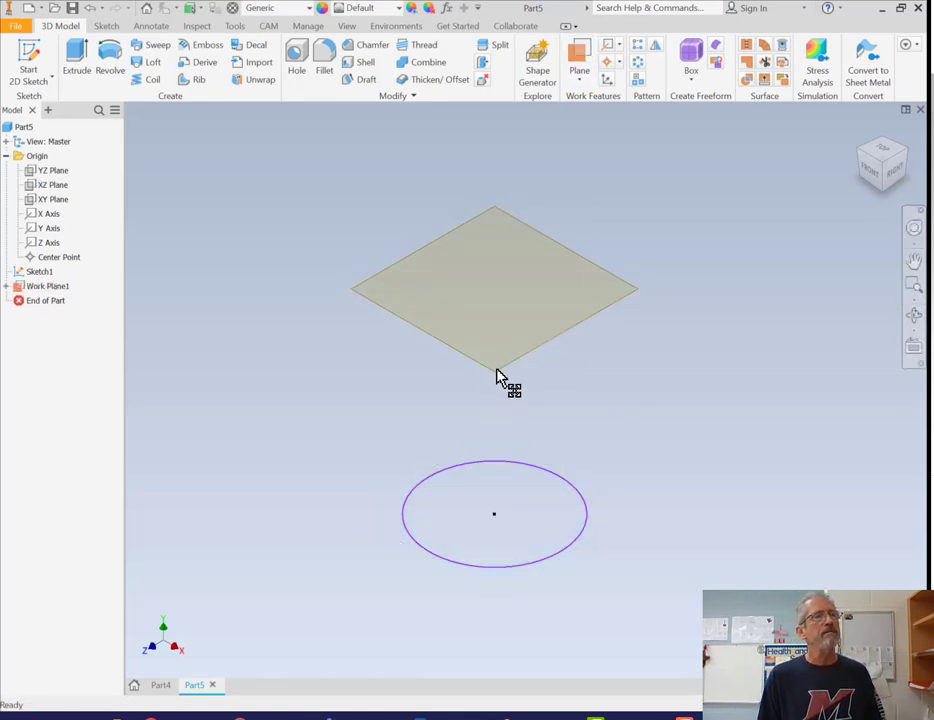
Step: Check the offset work plane against the circle below from a lower angle, and start a 2D sketch on that work plane
{"action": "left_click", "coordinate": [914, 316]}
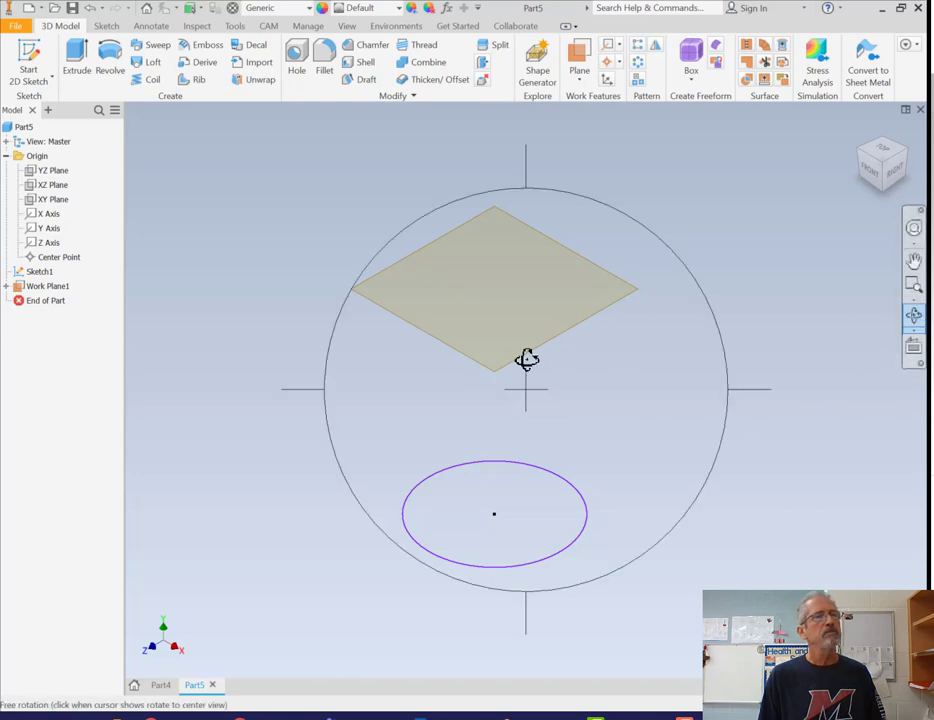
{"action": "left_click_drag", "start_coordinate": [536, 348], "coordinate": [544, 273]}
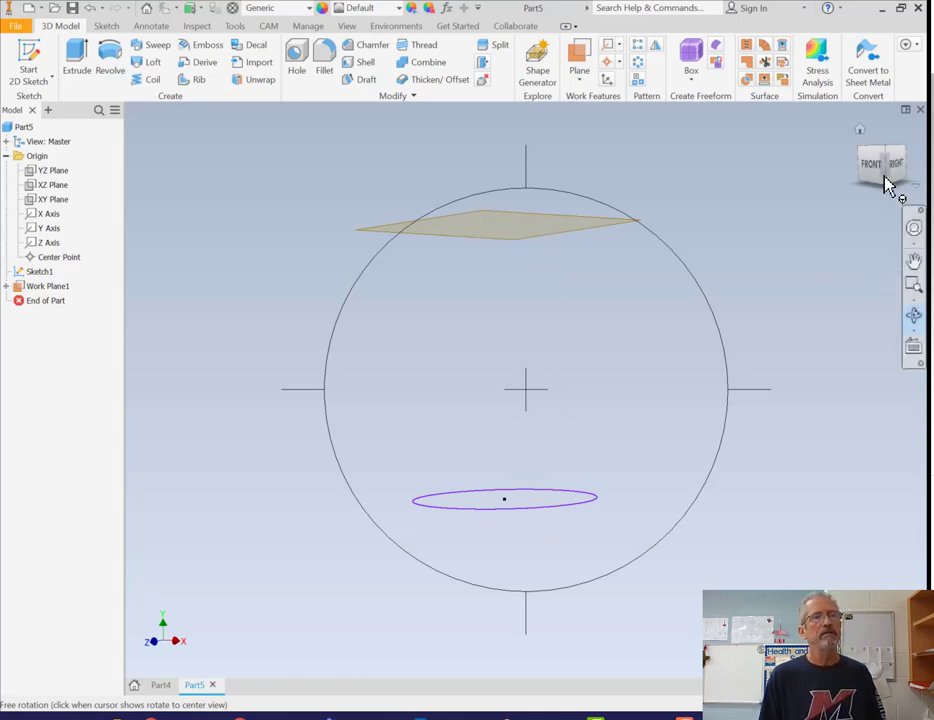
{"action": "left_click", "coordinate": [860, 132]}
{"action": "key", "text": "F4"}
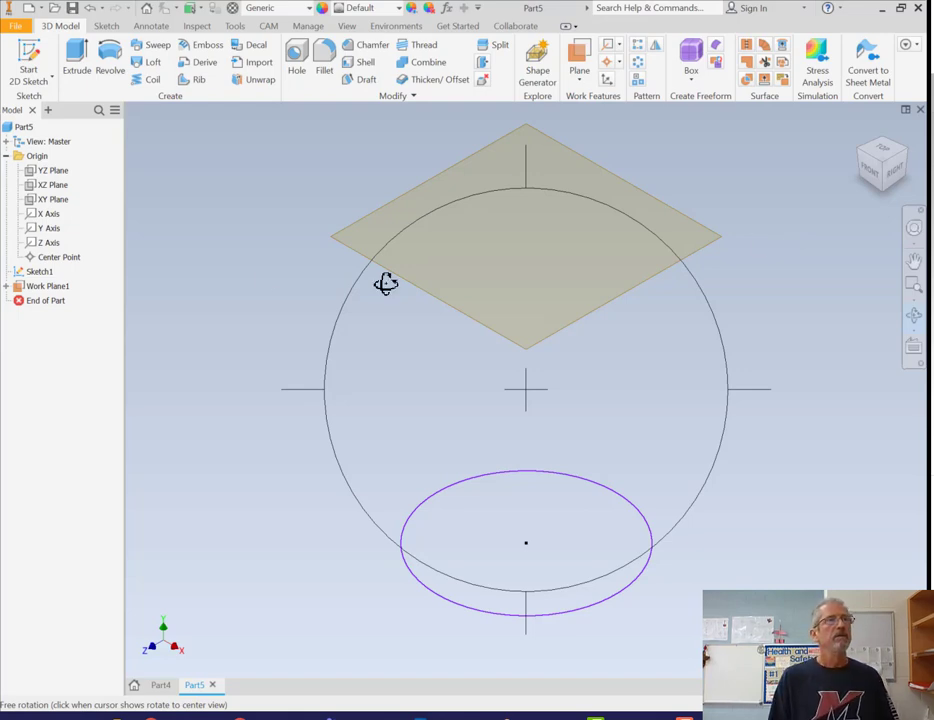
{"action": "key", "text": "Escape"}
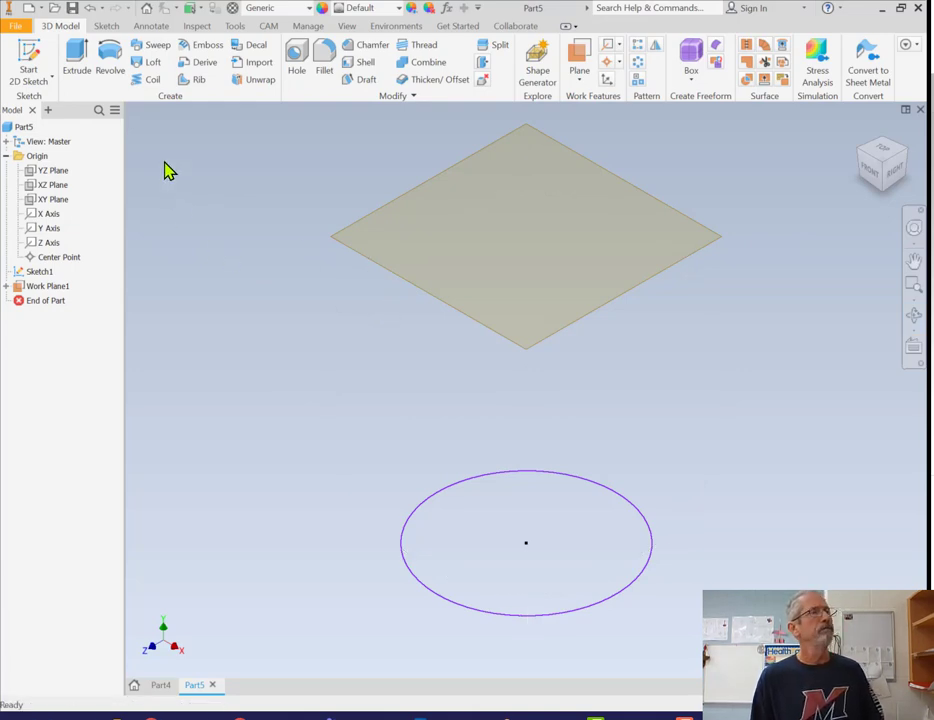
{"action": "left_click", "coordinate": [29, 66]}
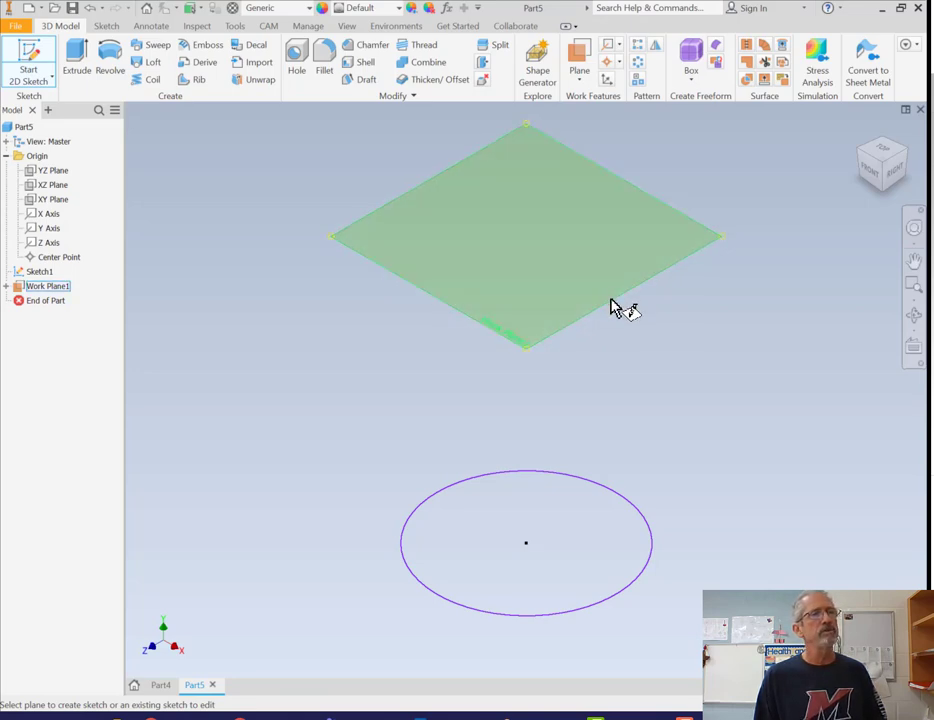
{"action": "left_click", "coordinate": [441, 180]}
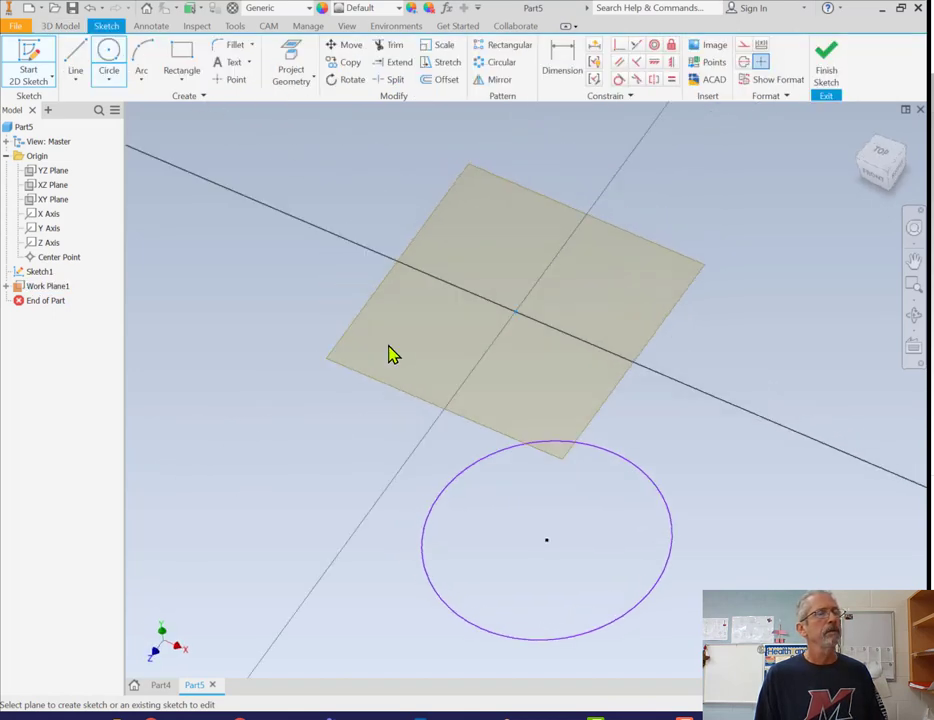
{"action": "left_click", "coordinate": [114, 78]}
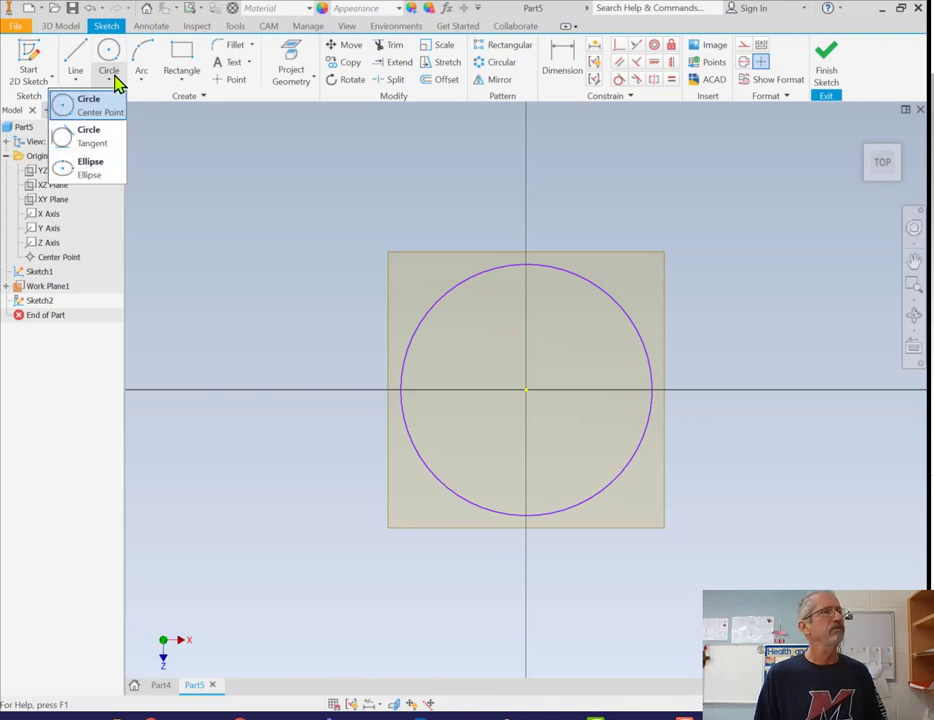
{"action": "left_click", "coordinate": [182, 82]}
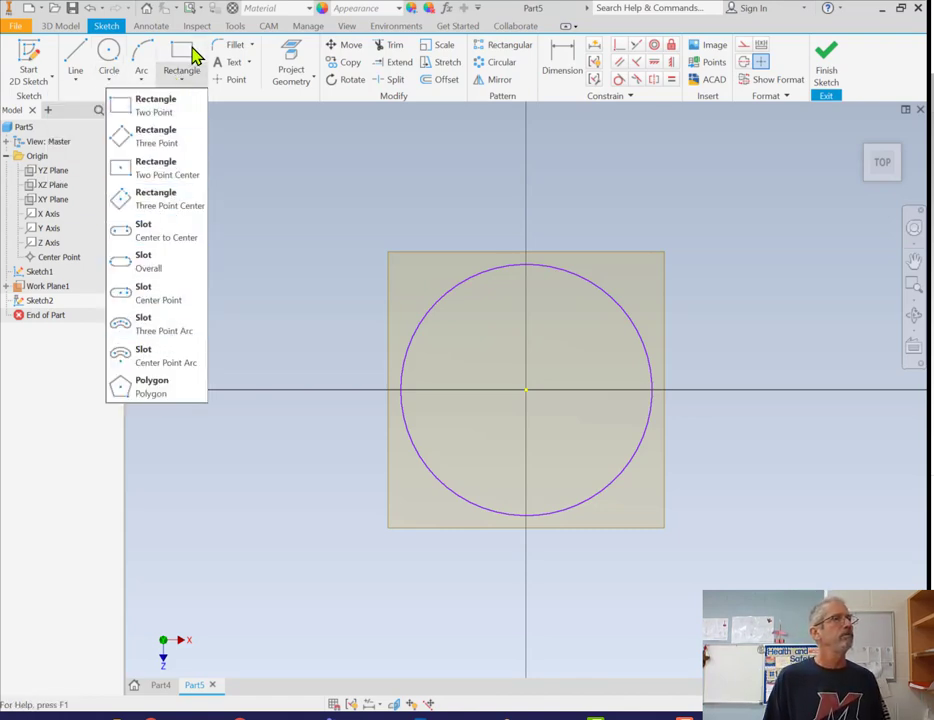
{"action": "left_click", "coordinate": [155, 394]}
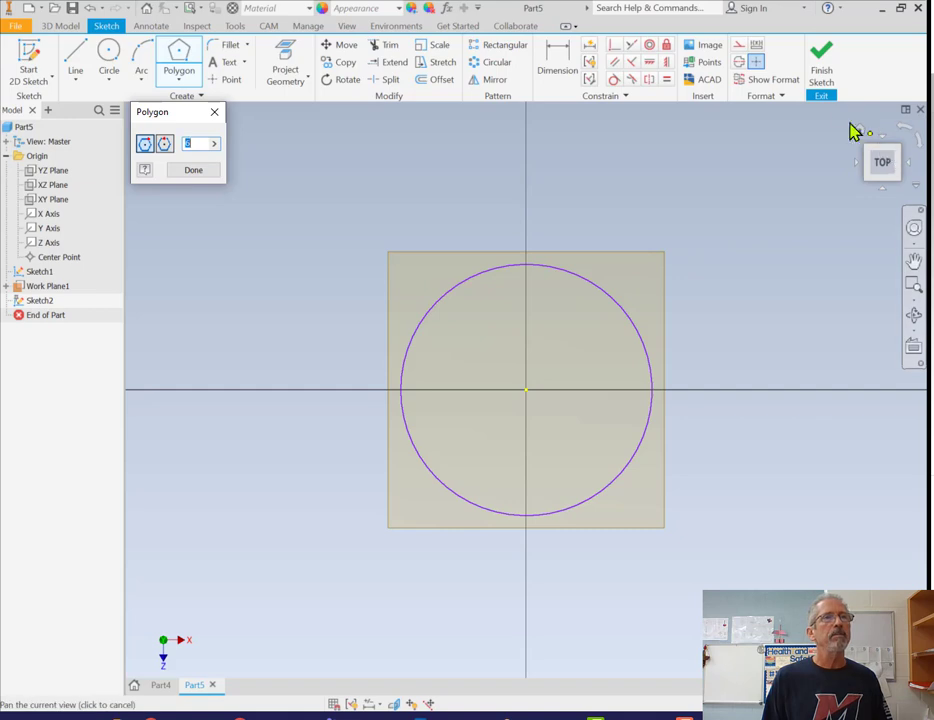
{"action": "left_click_drag", "start_coordinate": [876, 170], "coordinate": [866, 108]}
{"action": "middle_click_drag", "start_coordinate": [525, 389], "coordinate": [511, 389], "text": "shift"}
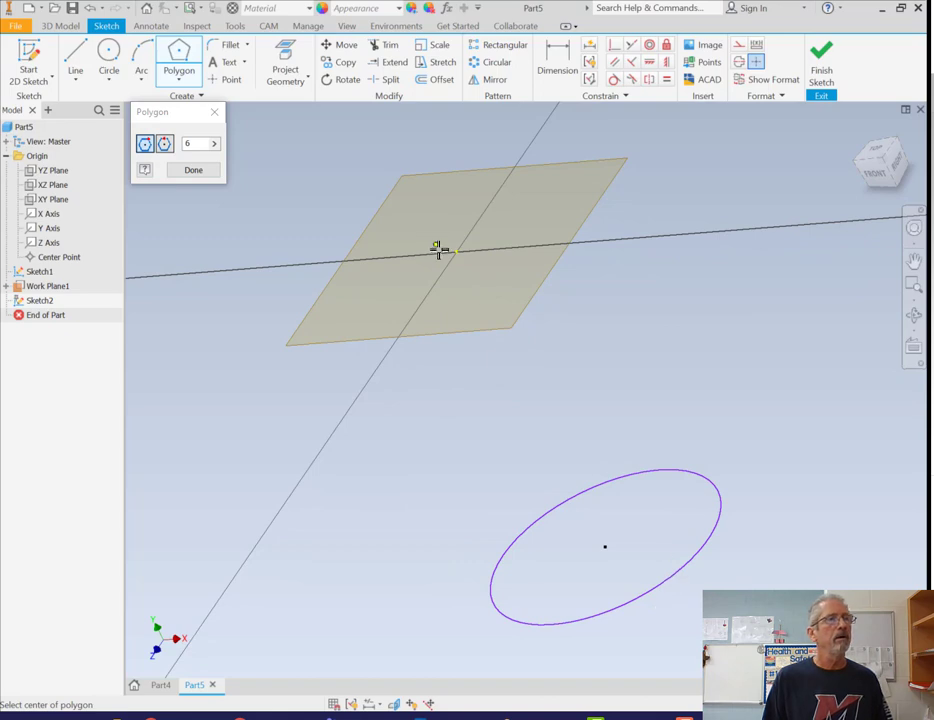
{"action": "left_click", "coordinate": [876, 155]}
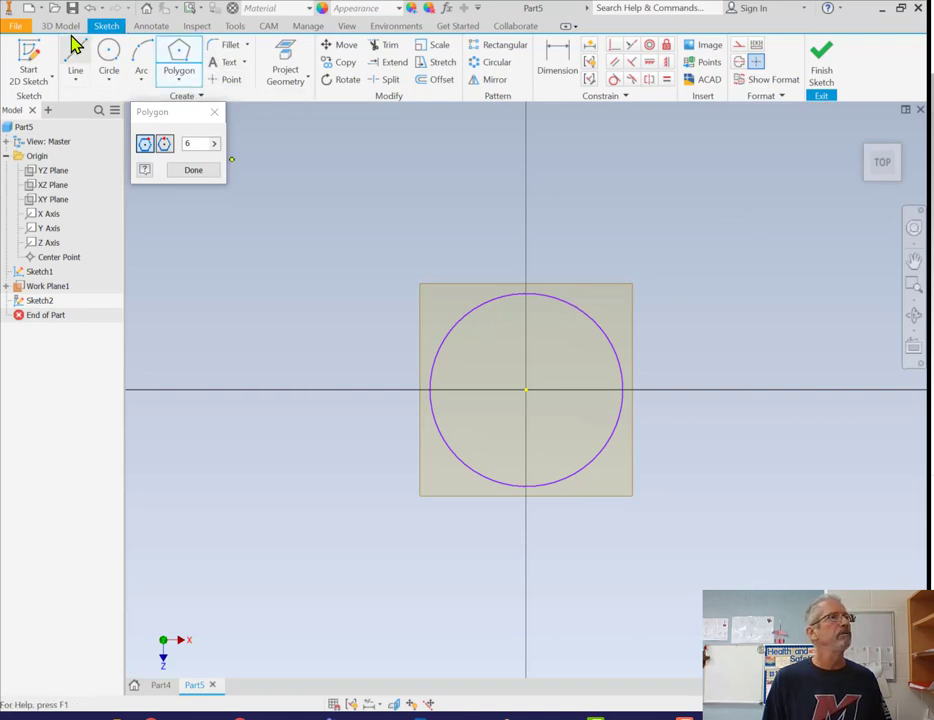
Step: Project the base circle into the work plane sketch as reference geometry
{"action": "left_click", "coordinate": [288, 64]}
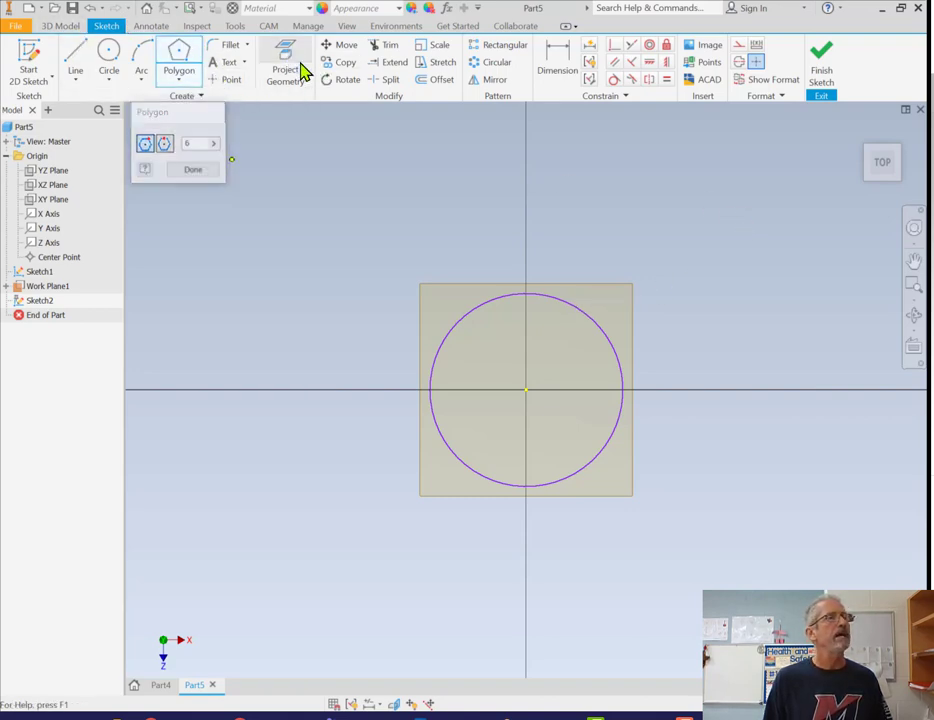
{"action": "left_click", "coordinate": [575, 313]}
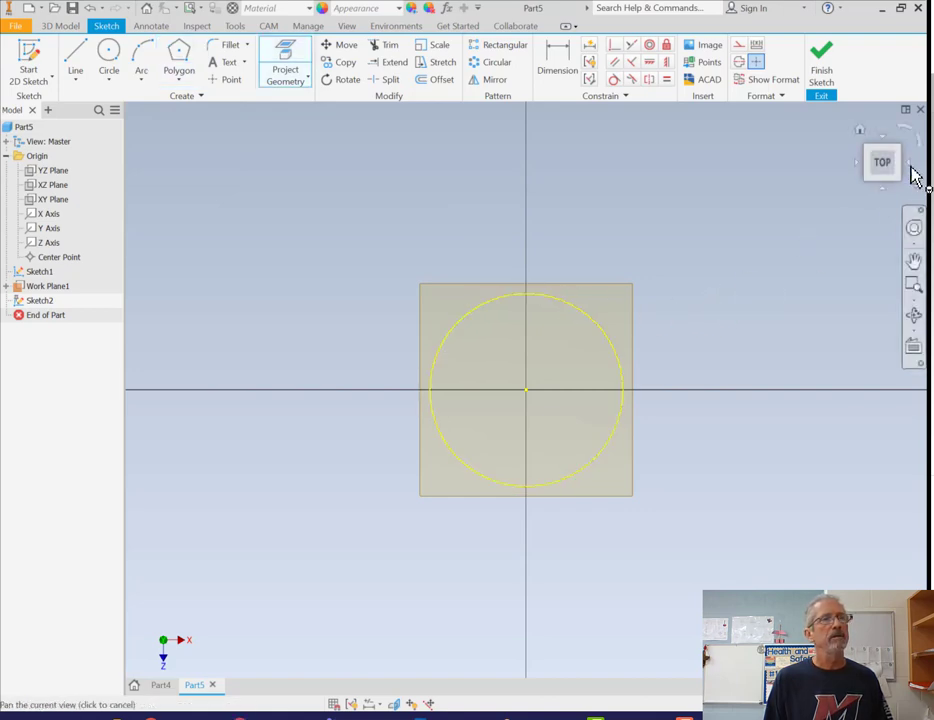
{"action": "left_click", "coordinate": [913, 316]}
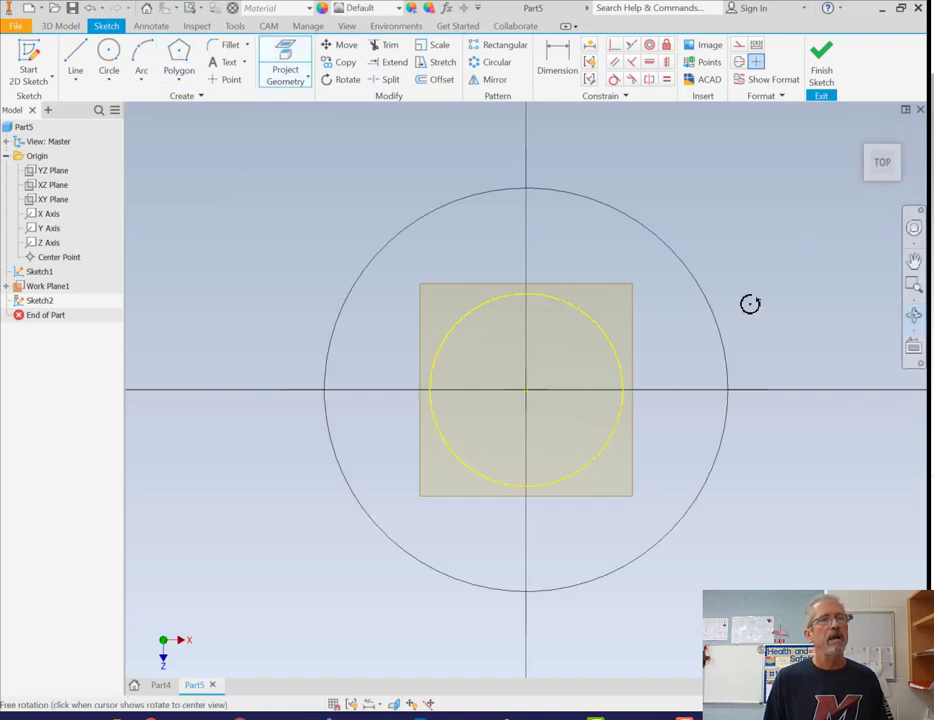
{"action": "mouse_move", "coordinate": [687, 325]}
{"action": "left_mouse_down"}
{"action": "mouse_move", "coordinate": [663, 261]}
{"action": "mouse_move", "coordinate": [548, 288]}
{"action": "left_mouse_up"}
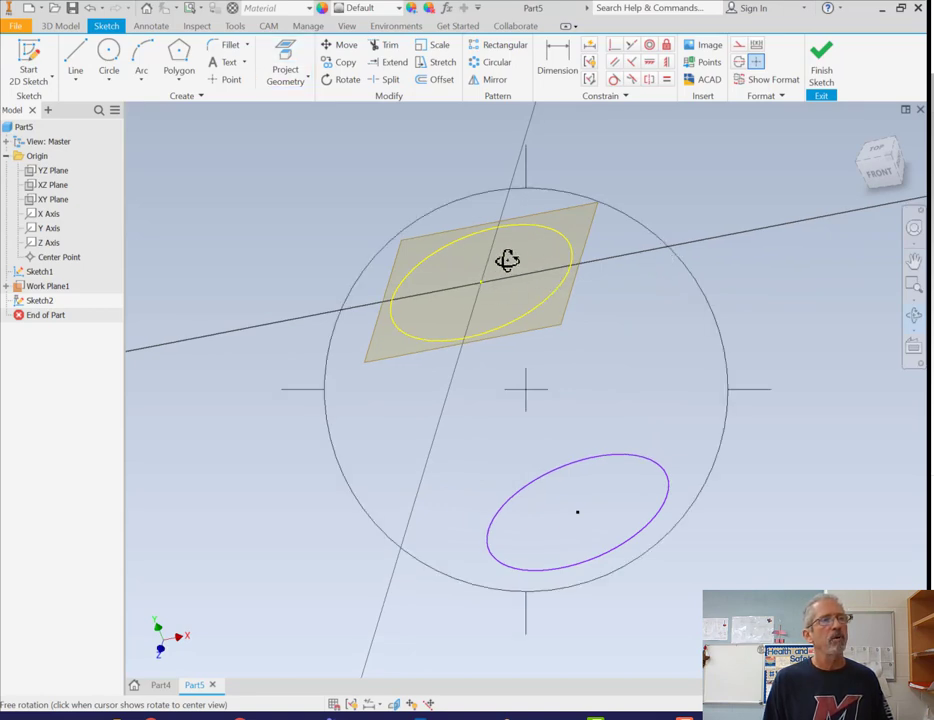
{"action": "key", "text": "Escape"}
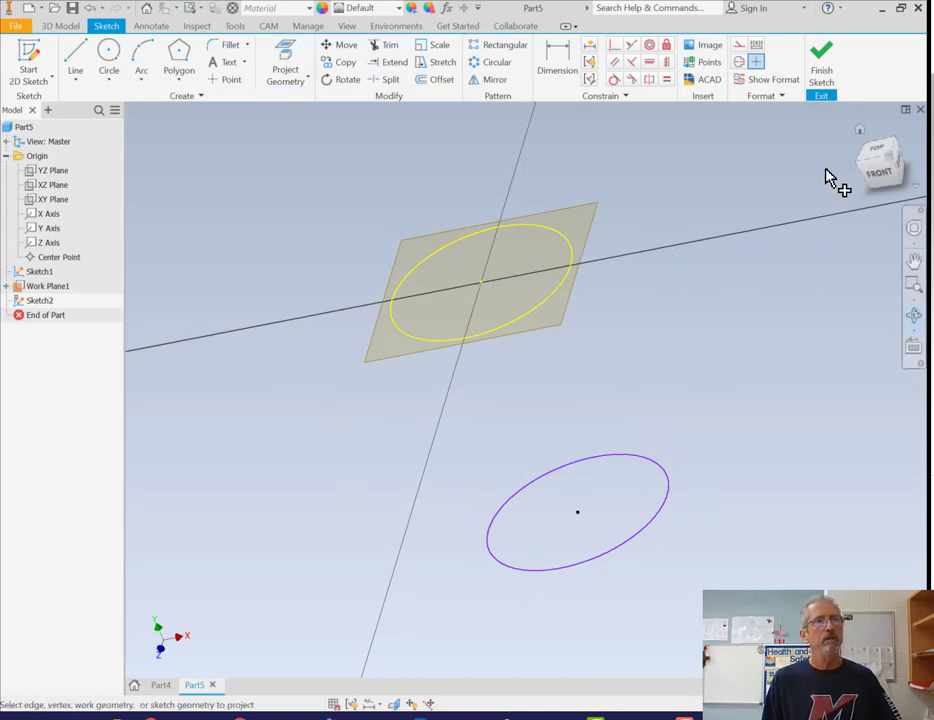
{"action": "left_click", "coordinate": [852, 156]}
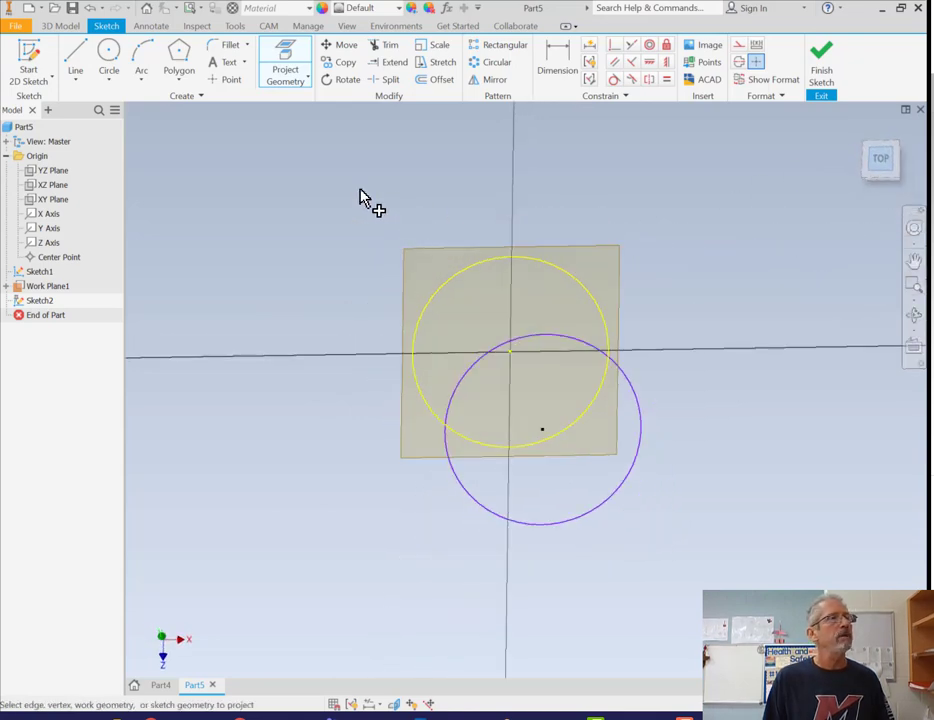
Step: Sketch a small six-sided polygon centred on the upper-right part of the projected circle
{"action": "left_click", "coordinate": [182, 55]}
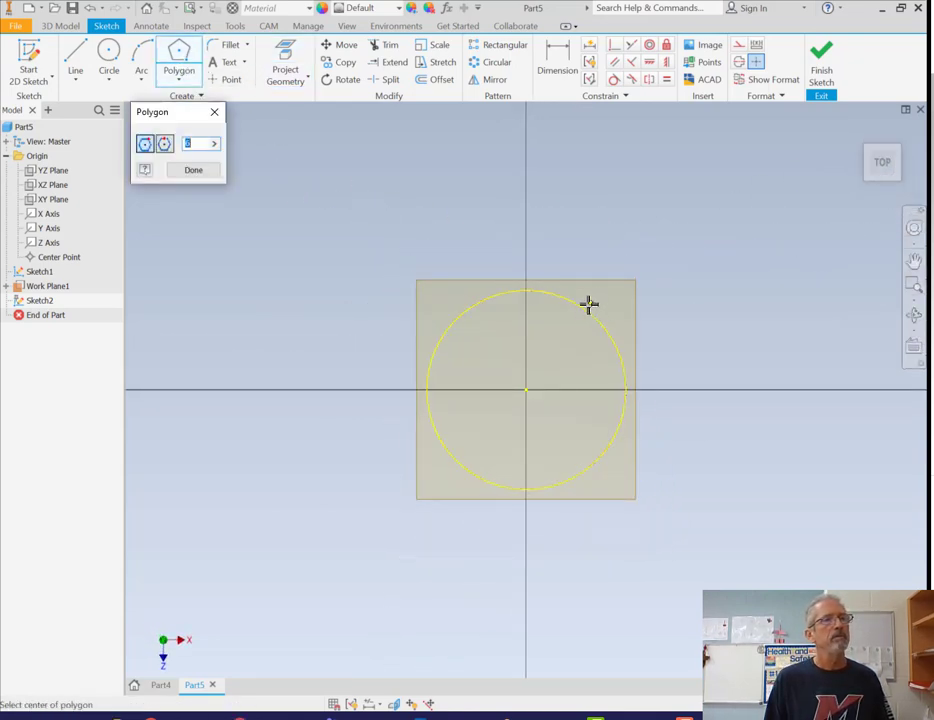
{"action": "left_click", "coordinate": [586, 310]}
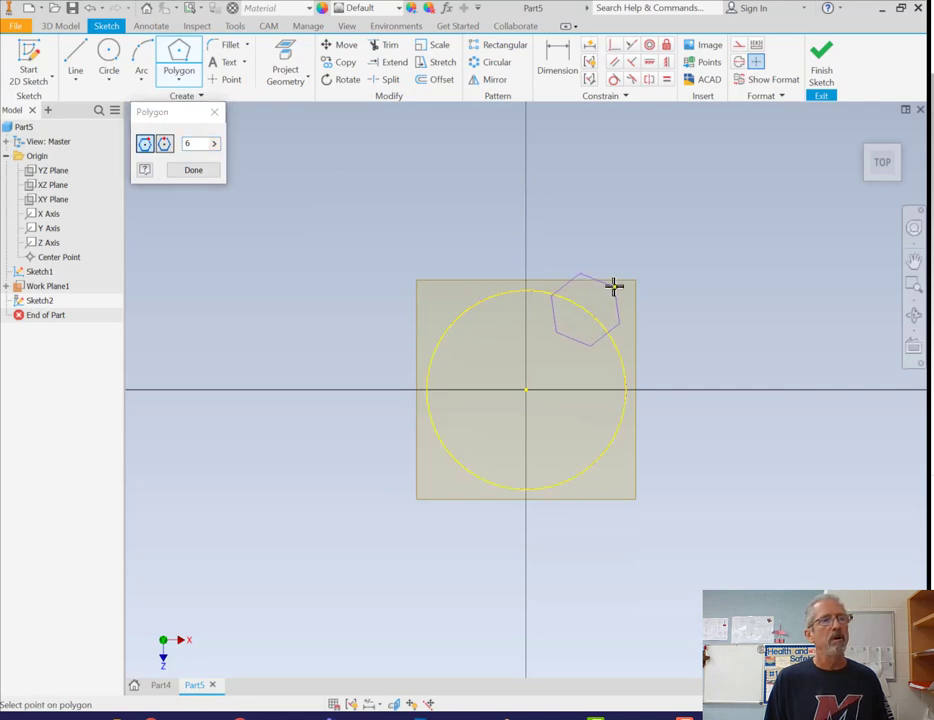
{"action": "left_click", "coordinate": [614, 287]}
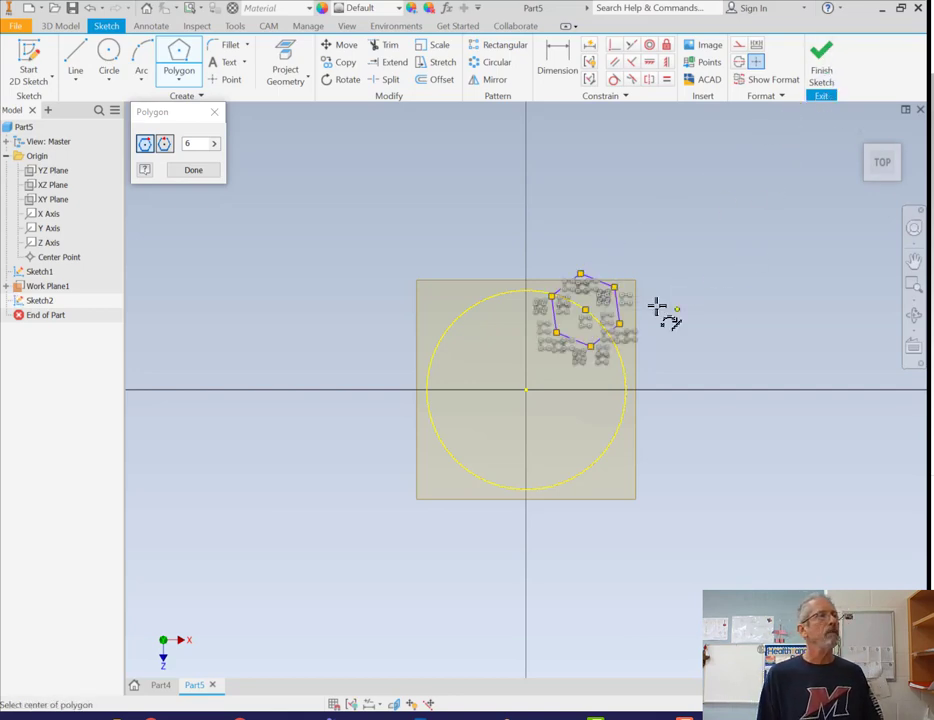
{"action": "key", "text": "Escape"}
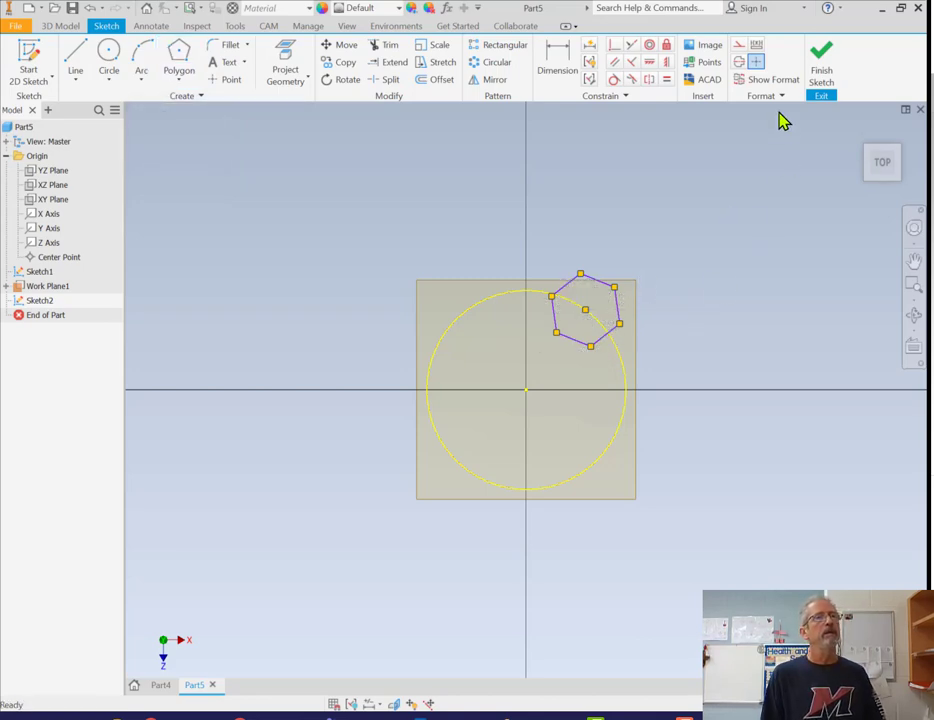
Step: Delete the projected circle, leaving only the hexagon in the work plane sketch, and finish the sketch
{"action": "left_click", "coordinate": [621, 375]}
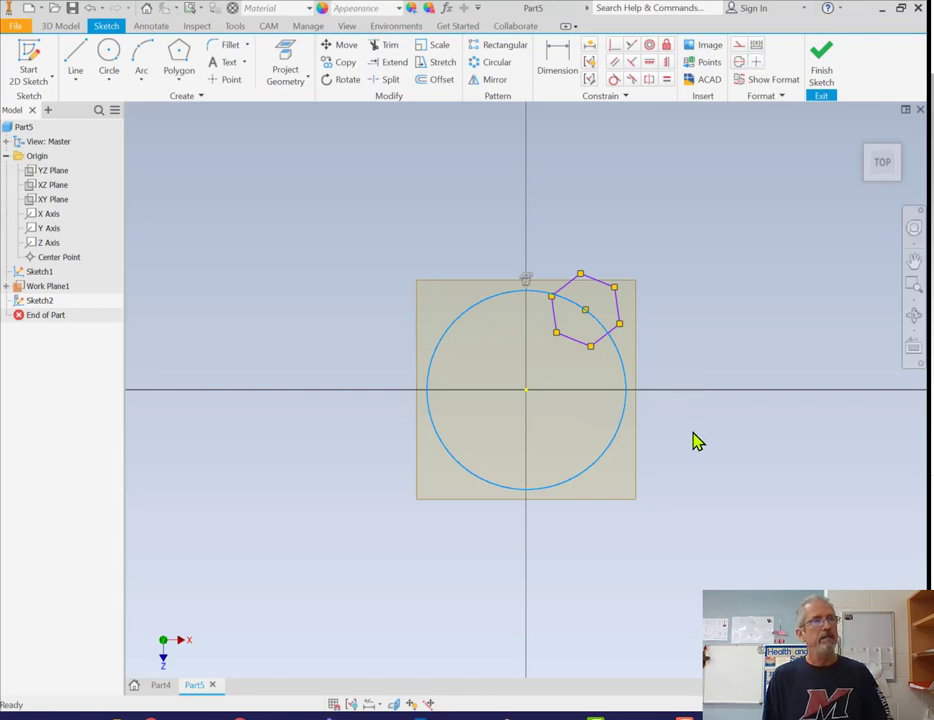
{"action": "left_click", "coordinate": [699, 388]}
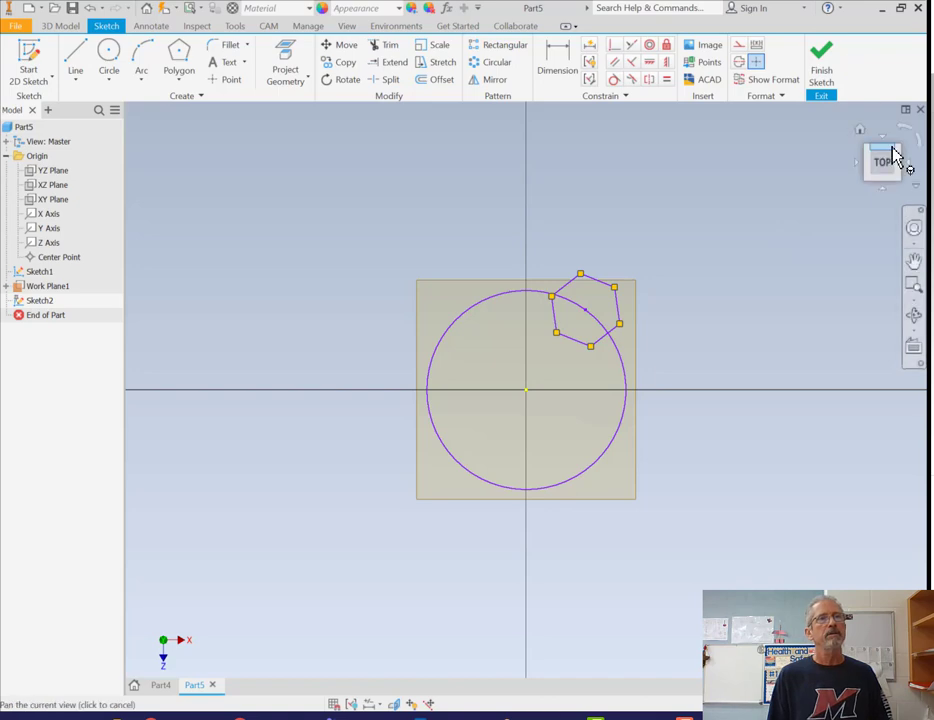
{"action": "left_click", "coordinate": [822, 80]}
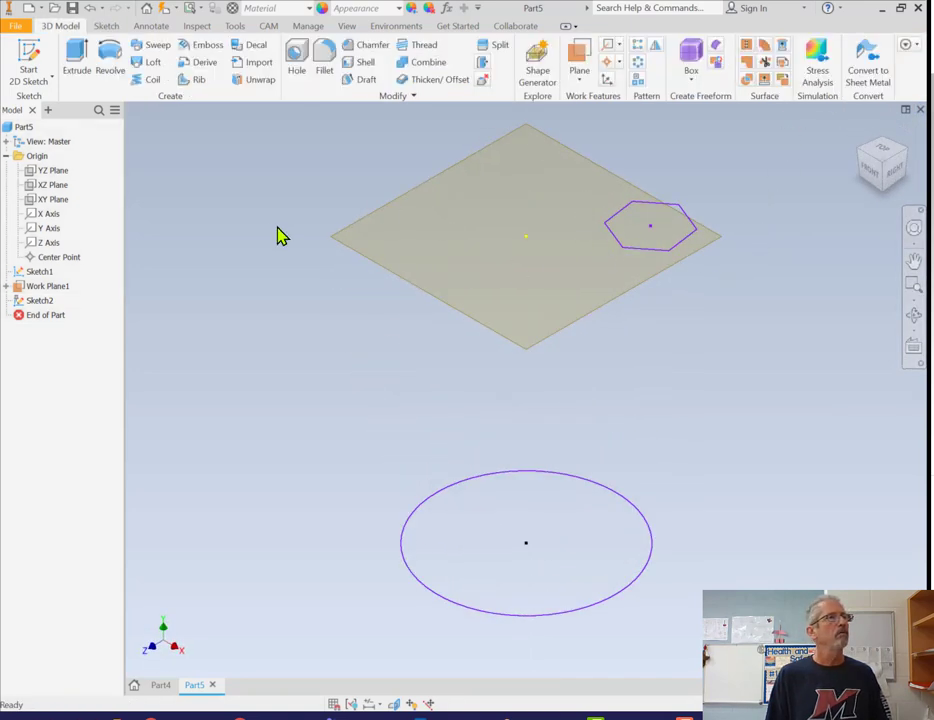
Step: Loft a solid from the base circle to the off-centre hexagon above it, and hide the offset work plane
{"action": "left_click", "coordinate": [152, 63]}
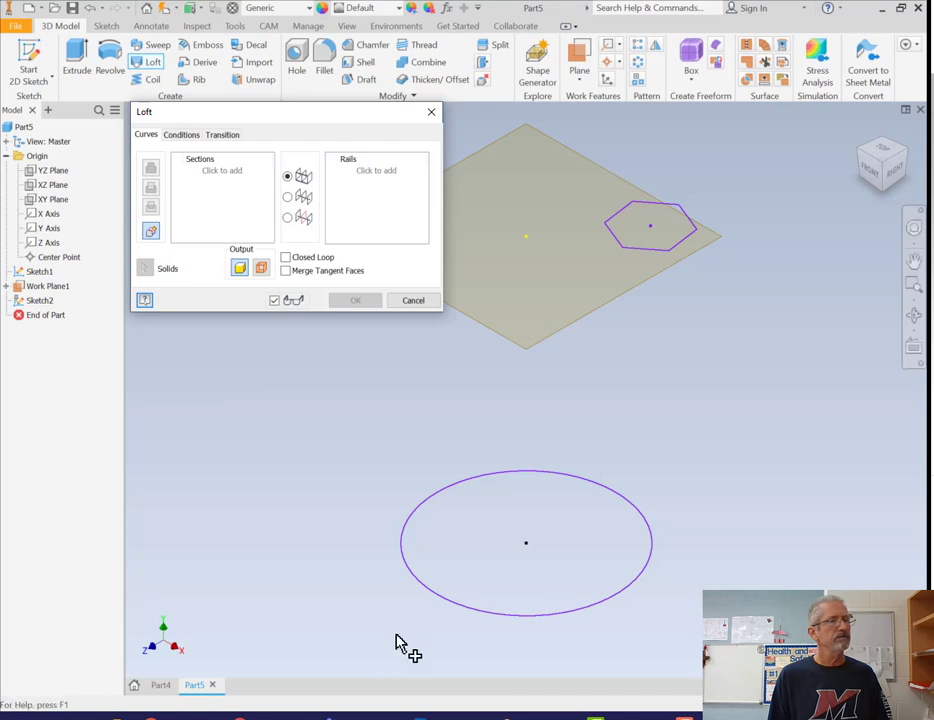
{"action": "left_click", "coordinate": [484, 482]}
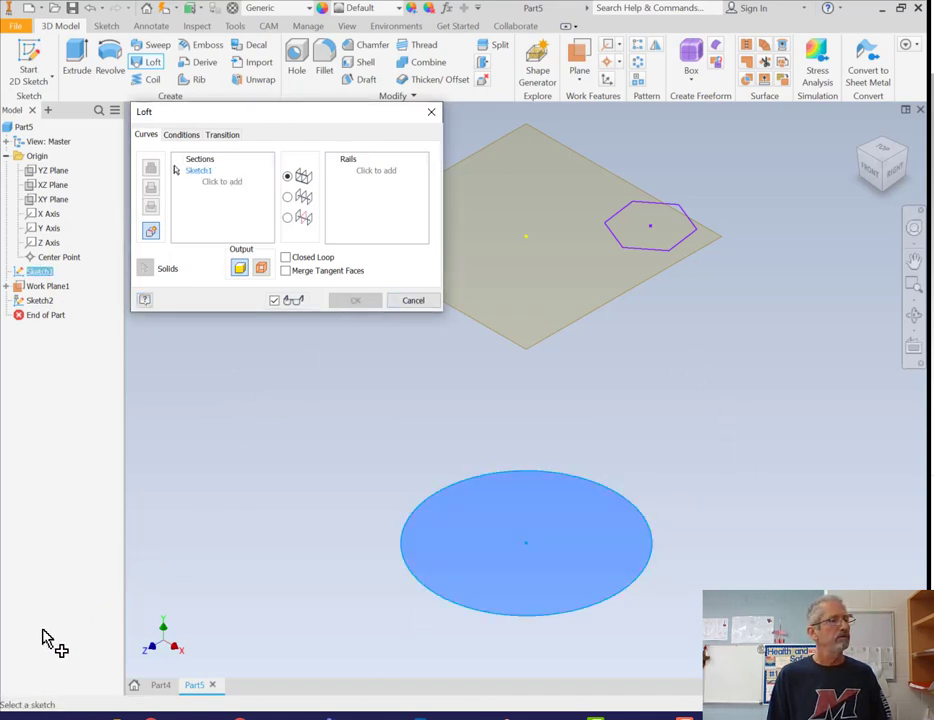
{"action": "left_click", "coordinate": [632, 258]}
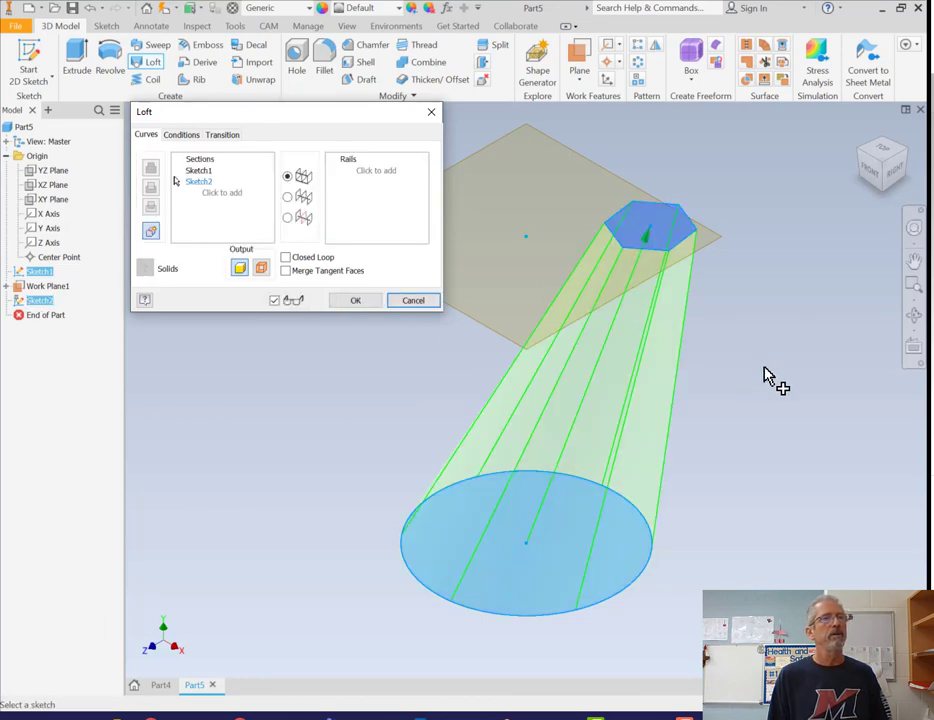
{"action": "left_click", "coordinate": [362, 303]}
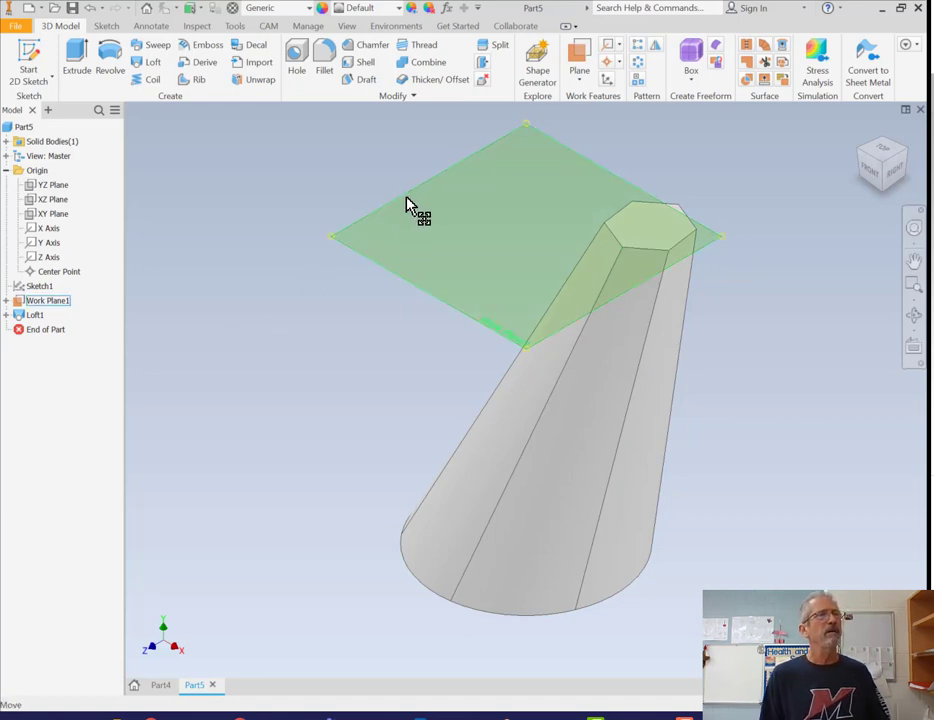
{"action": "right_click", "coordinate": [35, 302]}
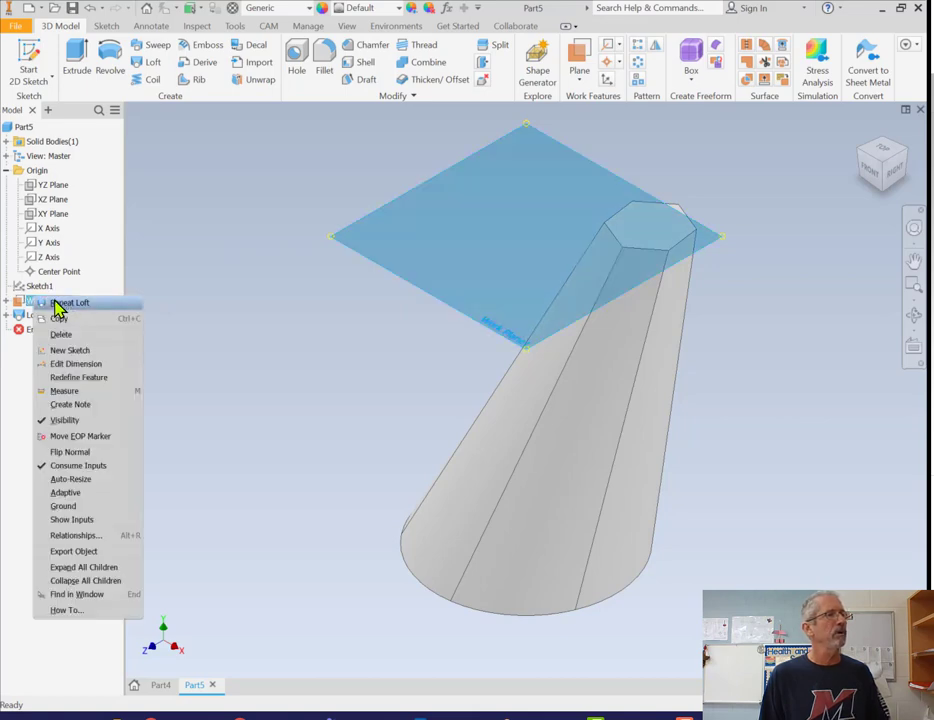
{"action": "left_click", "coordinate": [66, 420]}
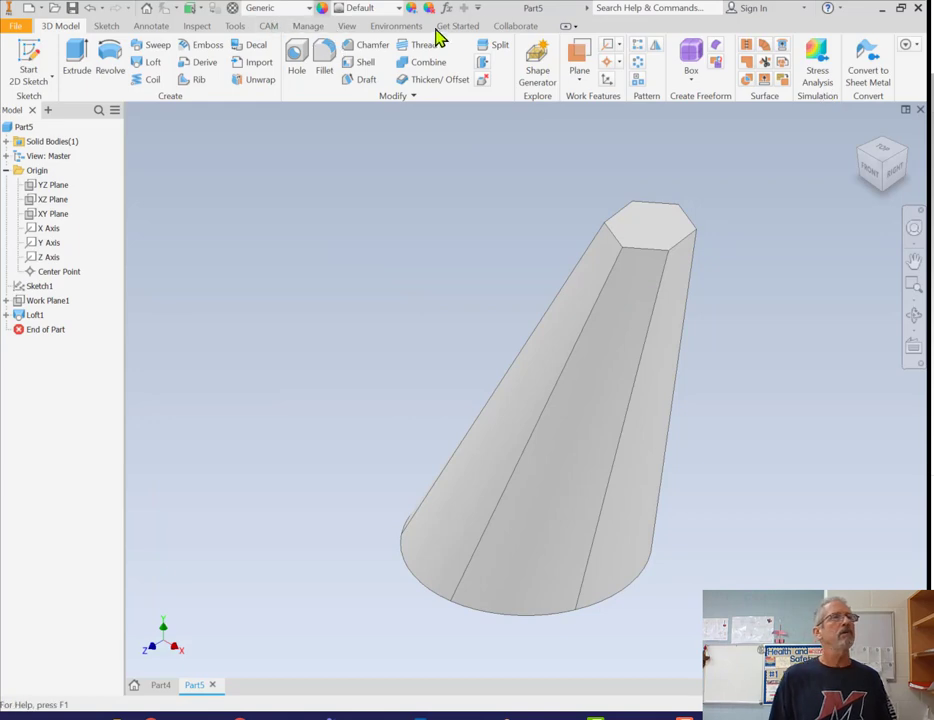
Step: Apply a polished chrome appearance to the lofted solid and inspect its sides and circular base
{"action": "left_click", "coordinate": [398, 8]}
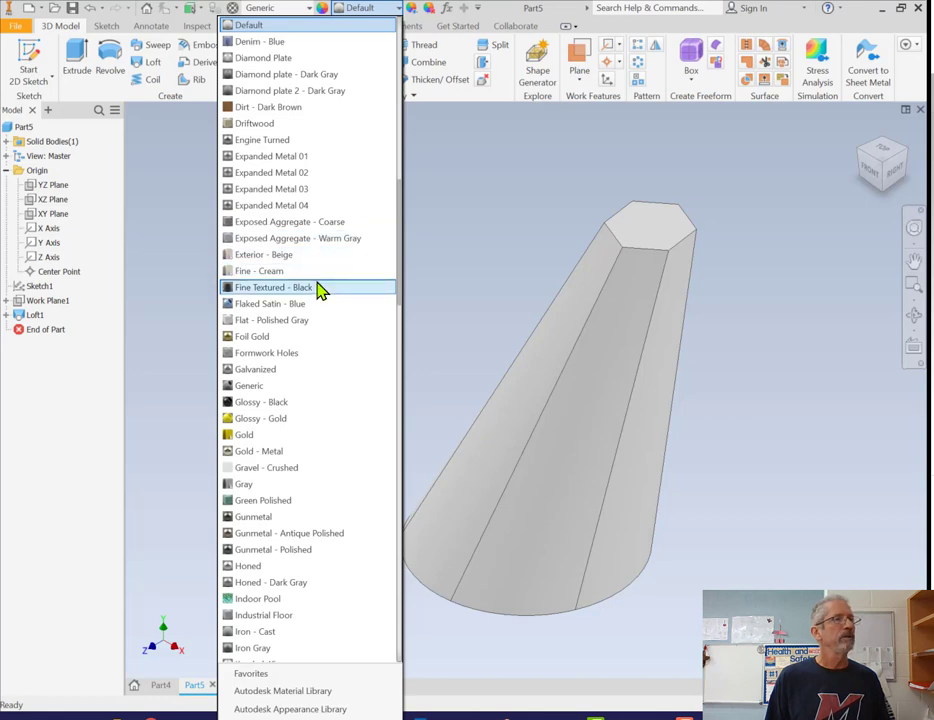
{"action": "scroll", "coordinate": [333, 177], "scroll_direction": "up", "scroll_amount": 4}
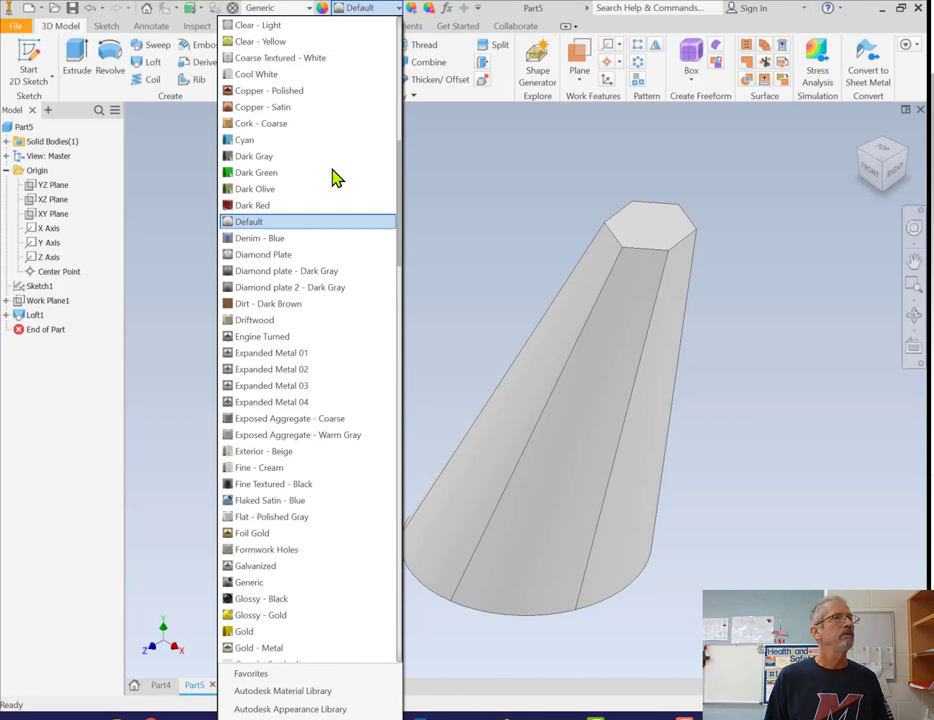
{"action": "scroll", "coordinate": [335, 177], "scroll_direction": "up", "scroll_amount": 2}
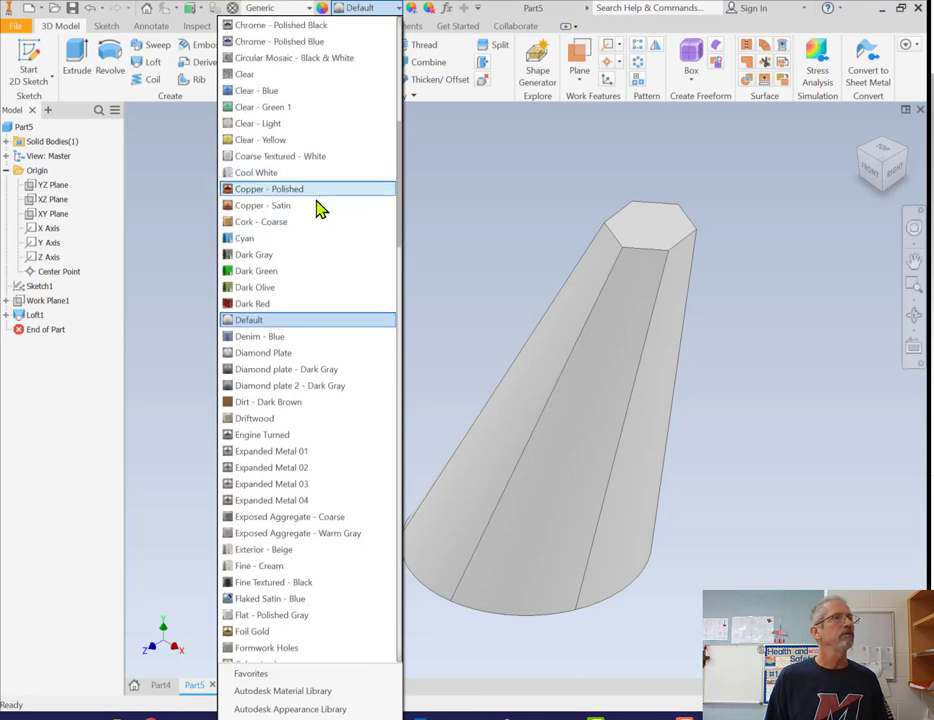
{"action": "scroll", "coordinate": [324, 192], "scroll_direction": "up", "scroll_amount": 1}
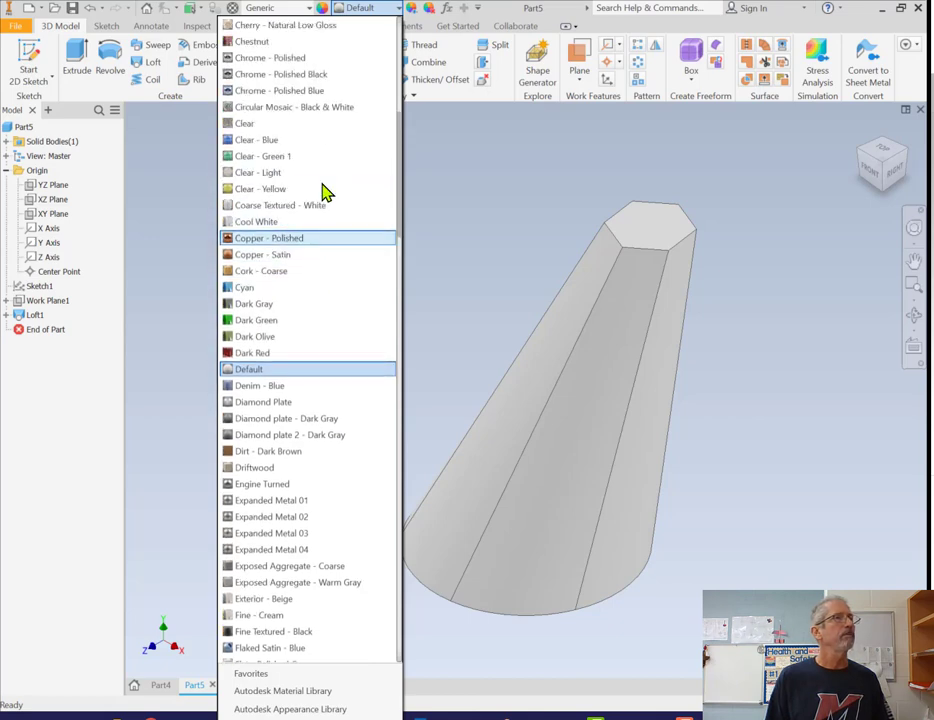
{"action": "left_click", "coordinate": [333, 74]}
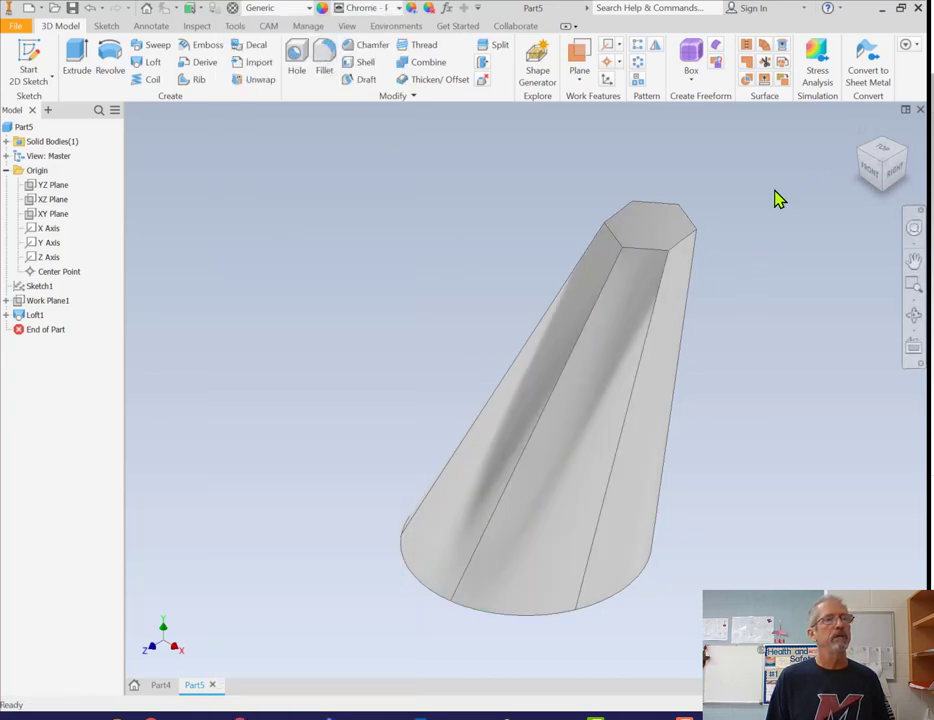
{"action": "left_click", "coordinate": [916, 314]}
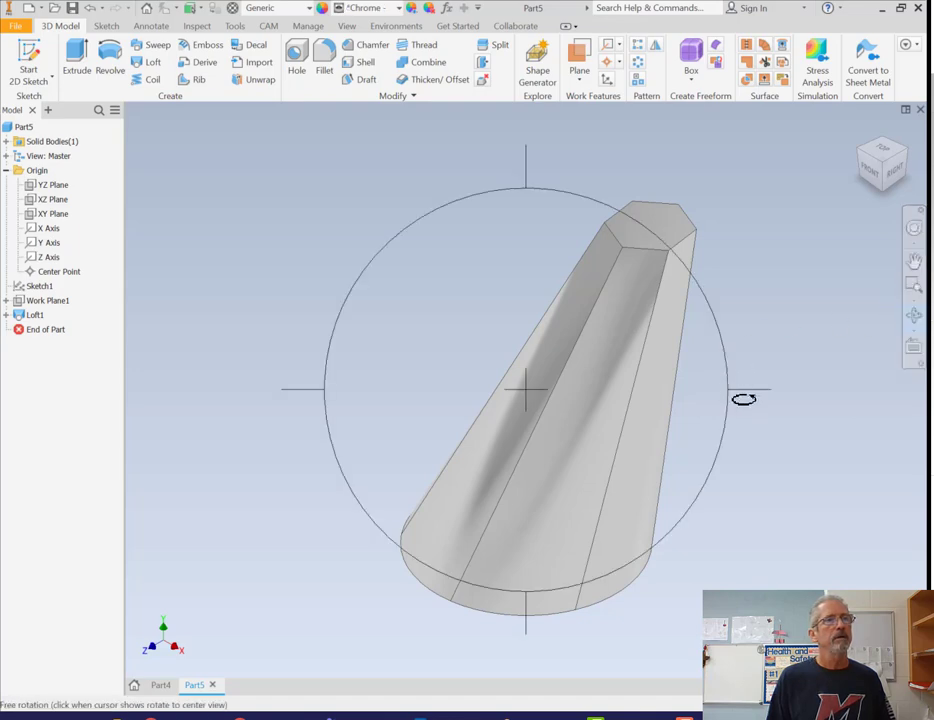
{"action": "left_click_drag", "start_coordinate": [752, 393], "coordinate": [798, 380]}
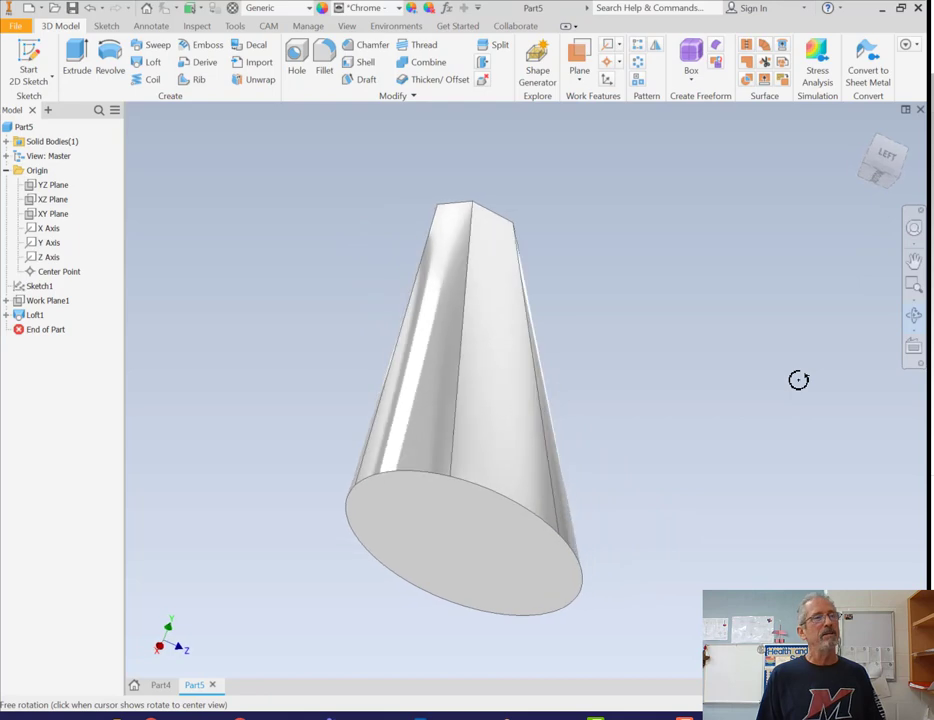
{"action": "key", "text": "Escape"}
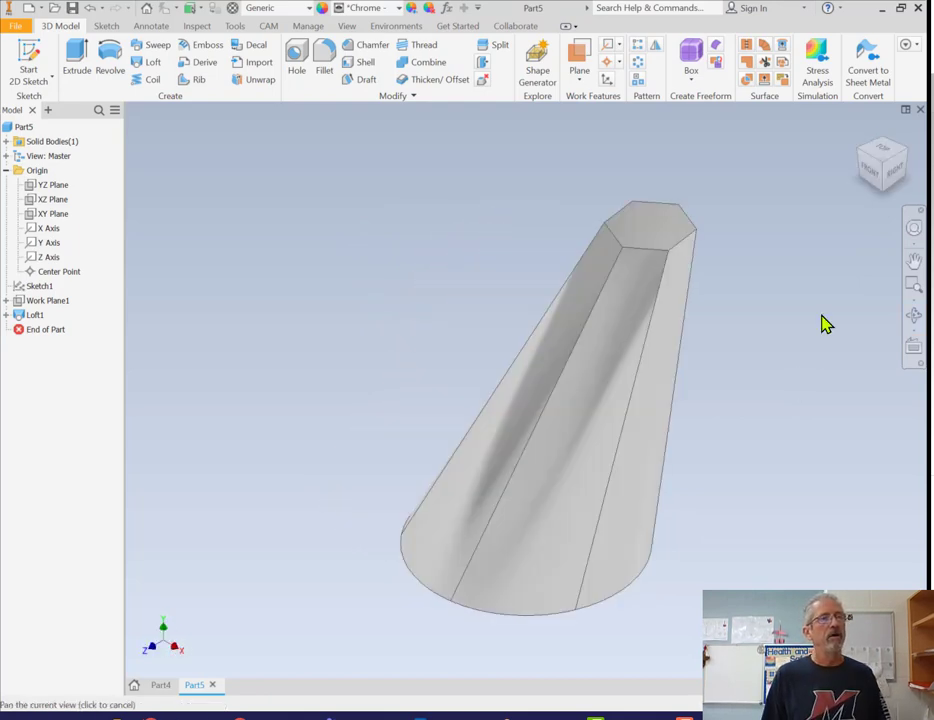